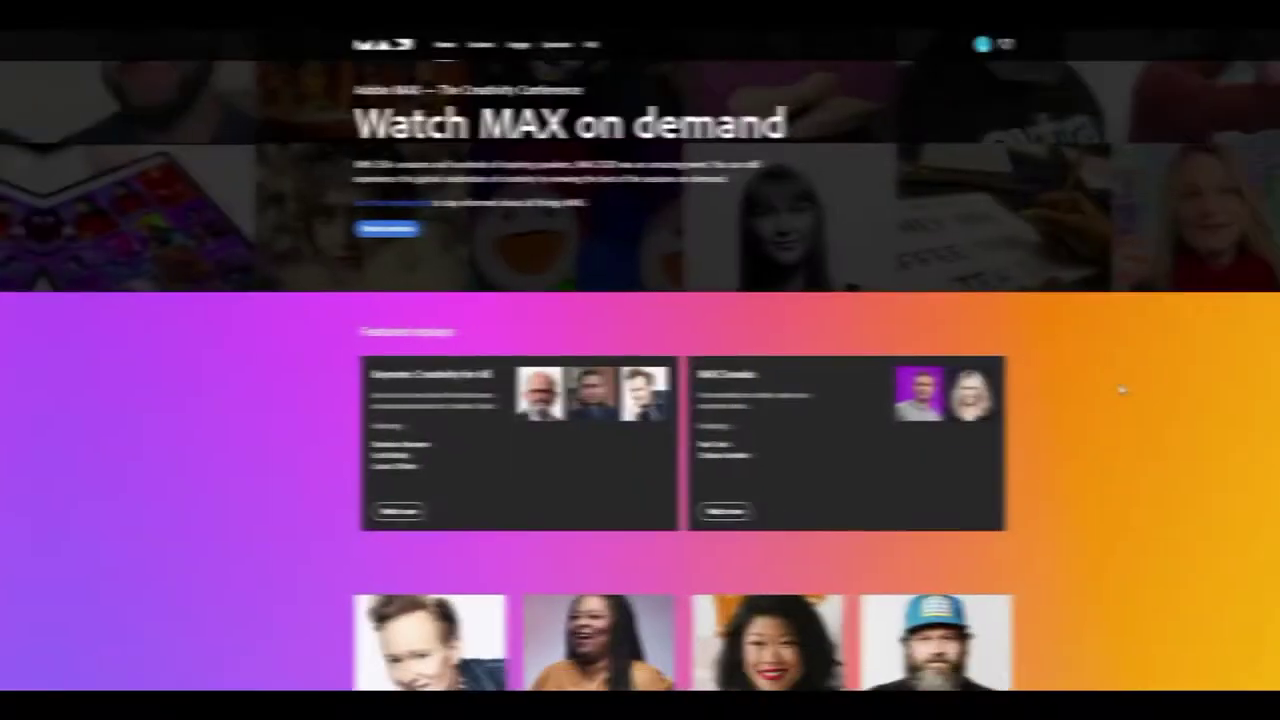
Step: Open the Adobe MAX on-demand sessions catalog
{"action": "scroll", "coordinate": [1076, 384], "scroll_direction": "down", "scroll_amount": 5}
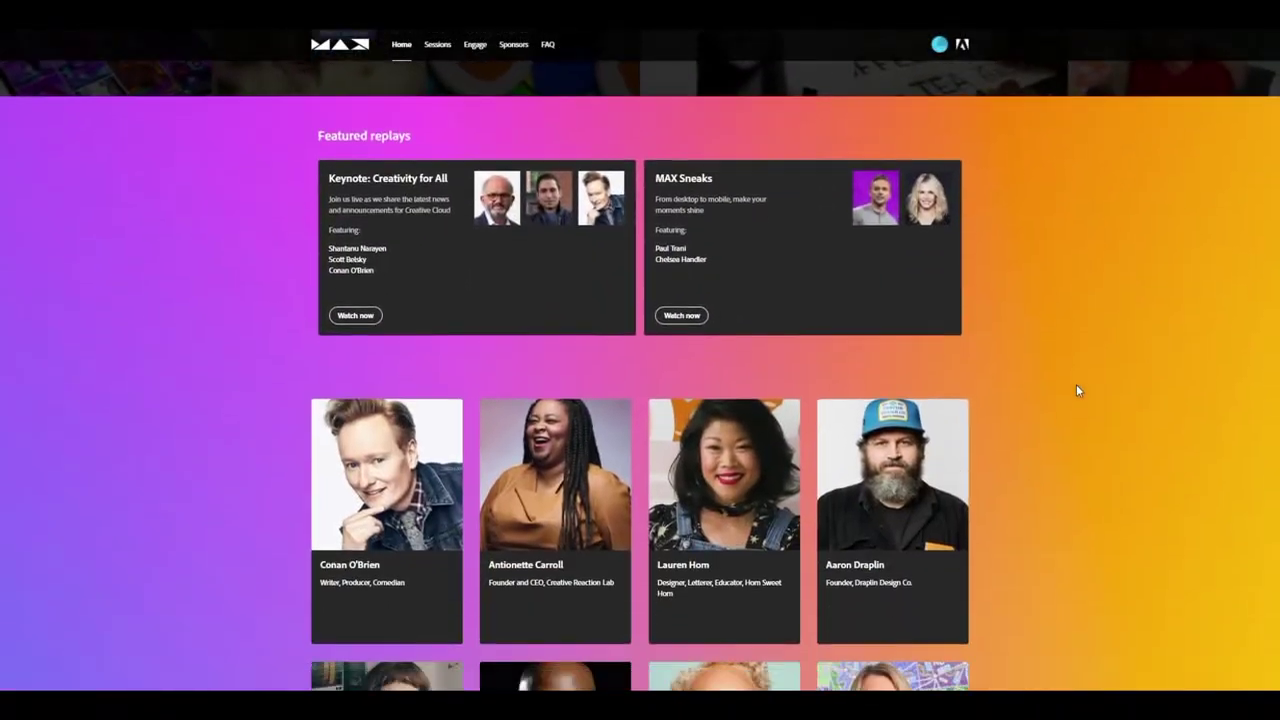
{"action": "scroll", "coordinate": [1077, 393], "scroll_direction": "down", "scroll_amount": 3}
{"action": "scroll", "coordinate": [1077, 393], "scroll_direction": "down", "scroll_amount": 2}
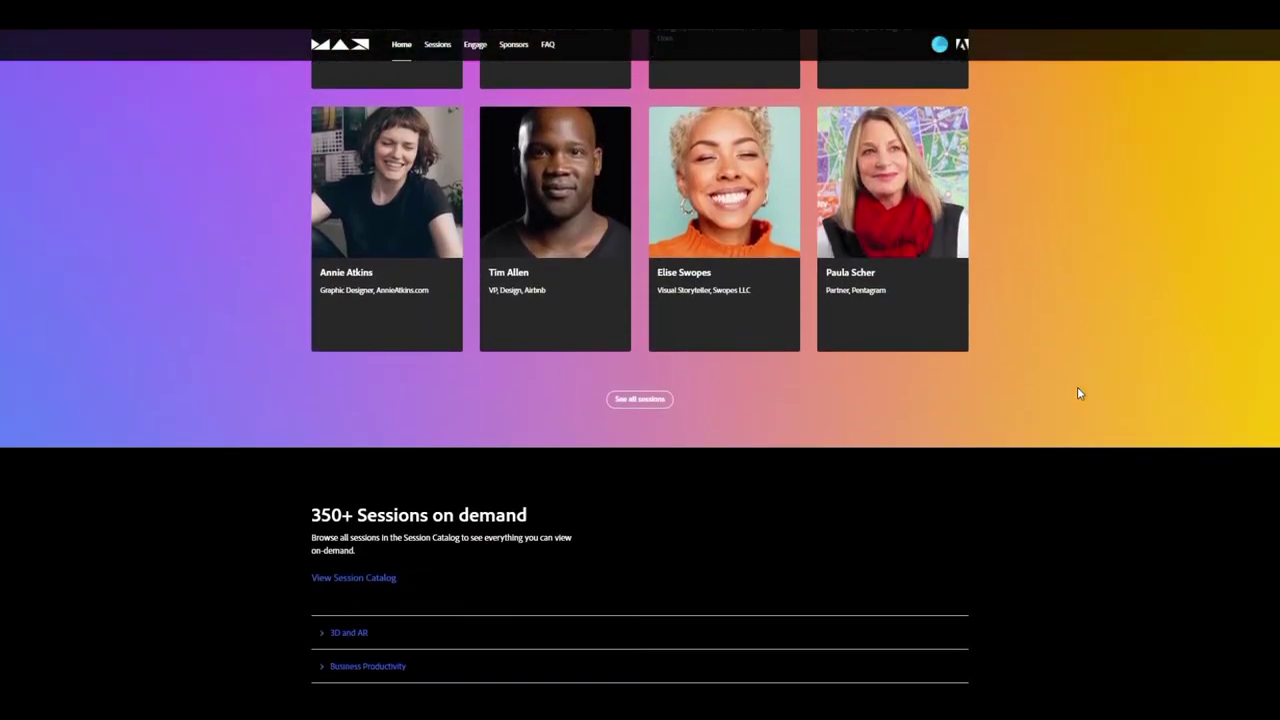
{"action": "scroll", "coordinate": [1077, 393], "scroll_direction": "down", "scroll_amount": 2}
{"action": "scroll", "coordinate": [1078, 396], "scroll_direction": "up", "scroll_amount": 5}
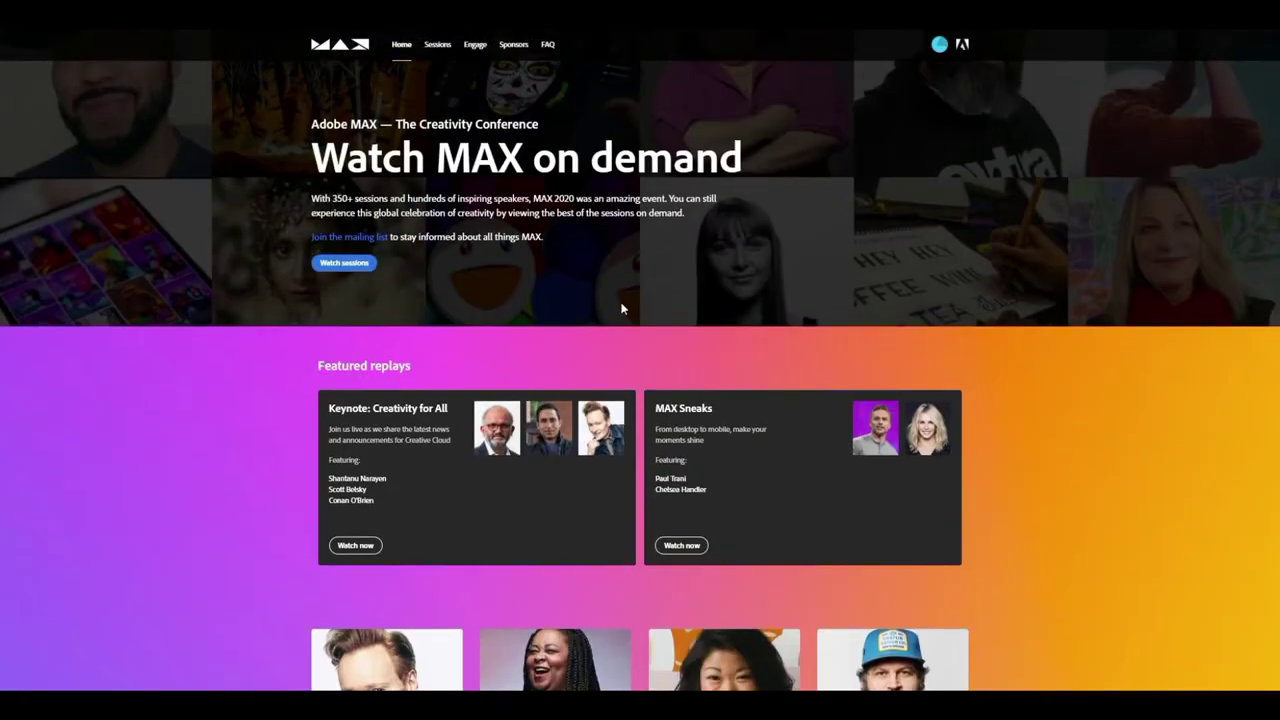
{"action": "left_click", "coordinate": [345, 263]}
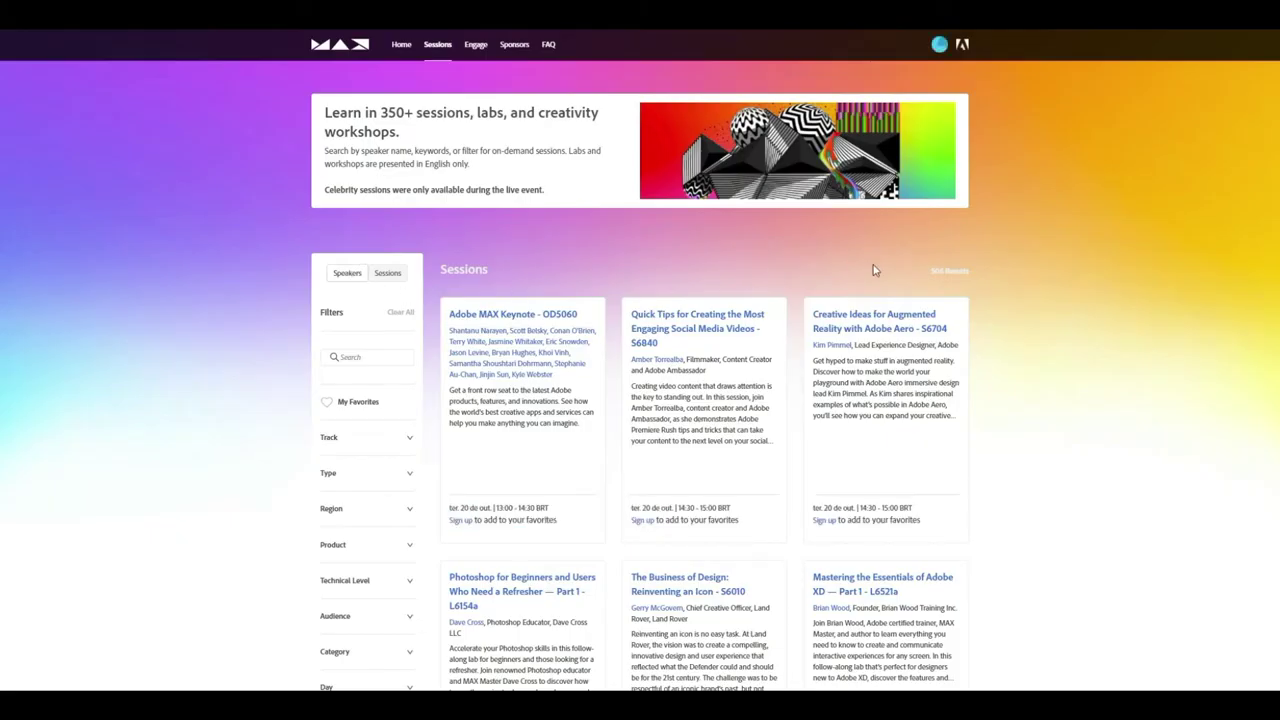
Step: Filter the session catalog by Product to show only Photoshop sessions
{"action": "scroll", "coordinate": [1037, 251], "scroll_direction": "down", "scroll_amount": 1}
{"action": "scroll", "coordinate": [1010, 260], "scroll_direction": "down", "scroll_amount": 1}
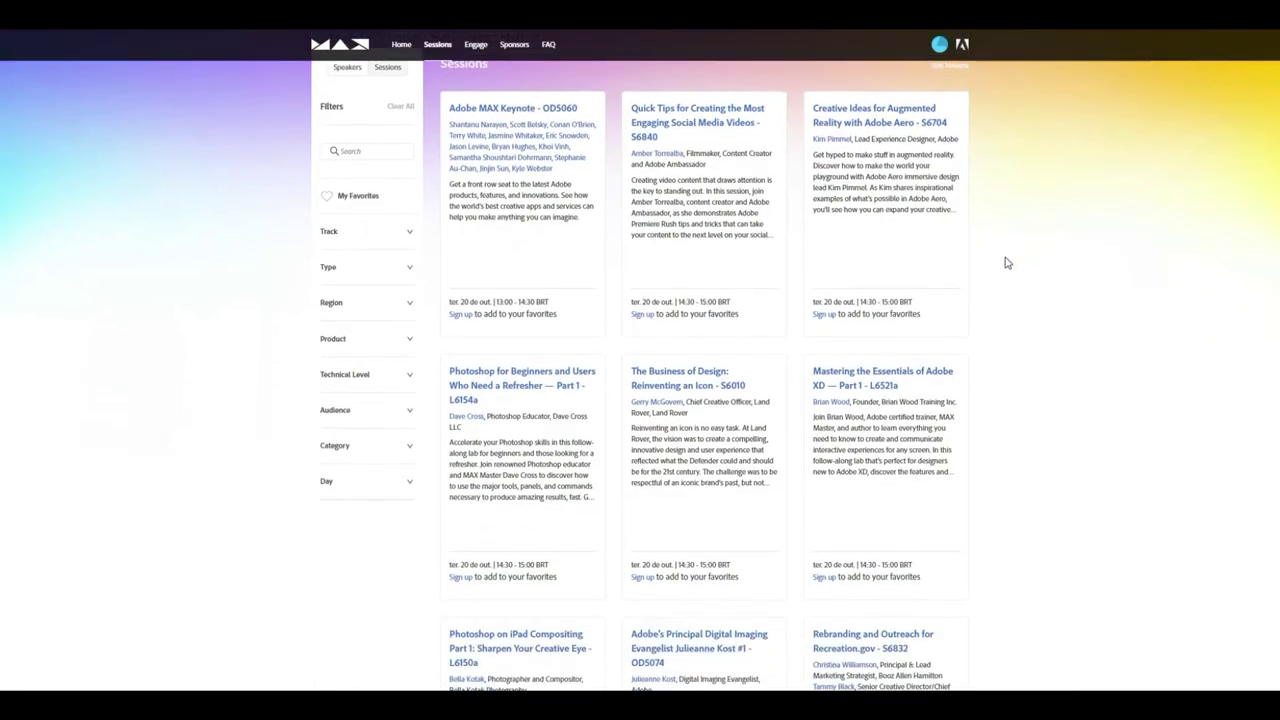
{"action": "scroll", "coordinate": [1006, 263], "scroll_direction": "down", "scroll_amount": 1}
{"action": "left_click", "coordinate": [335, 238]}
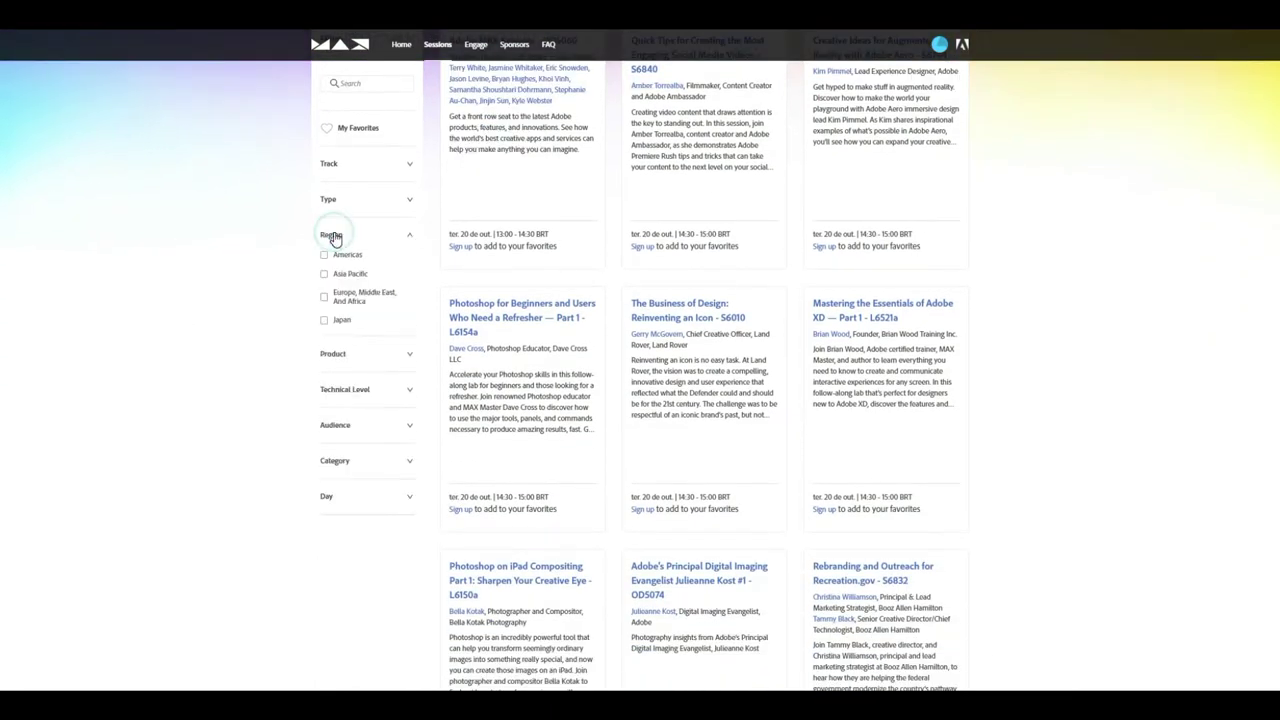
{"action": "left_click", "coordinate": [334, 236]}
{"action": "left_click", "coordinate": [337, 275]}
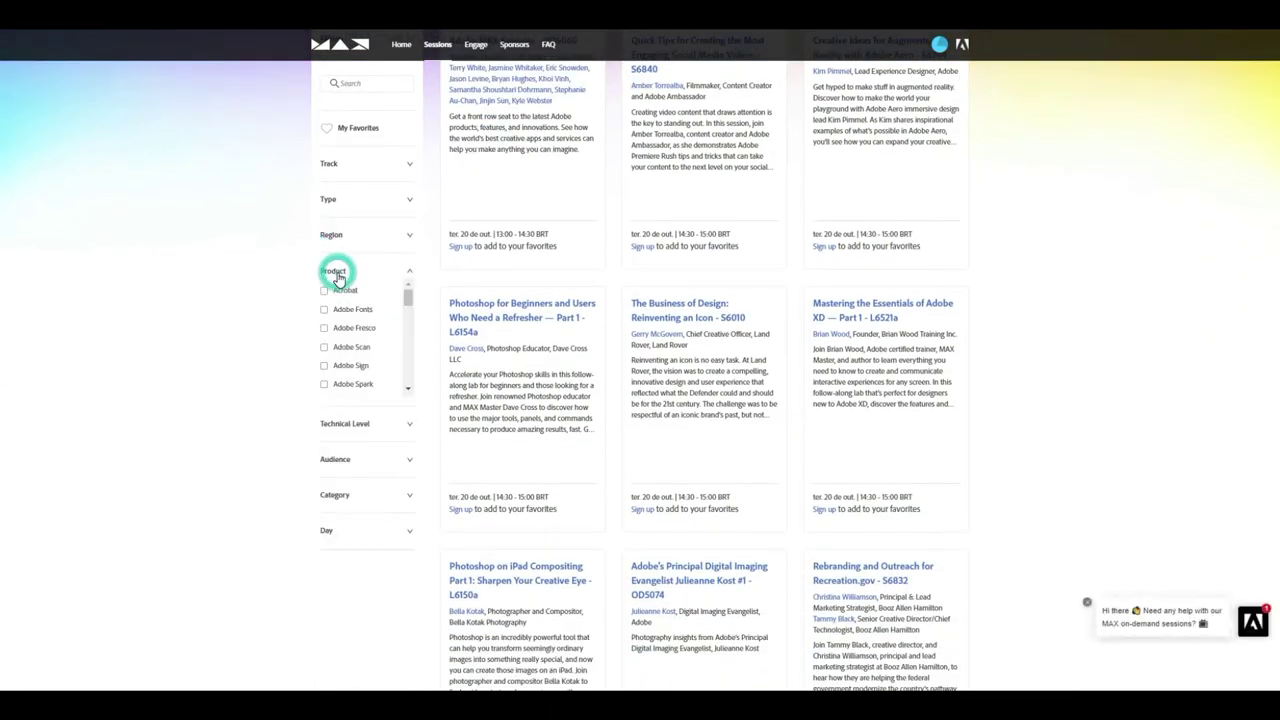
{"action": "scroll", "coordinate": [374, 317], "scroll_direction": "down", "scroll_amount": 1}
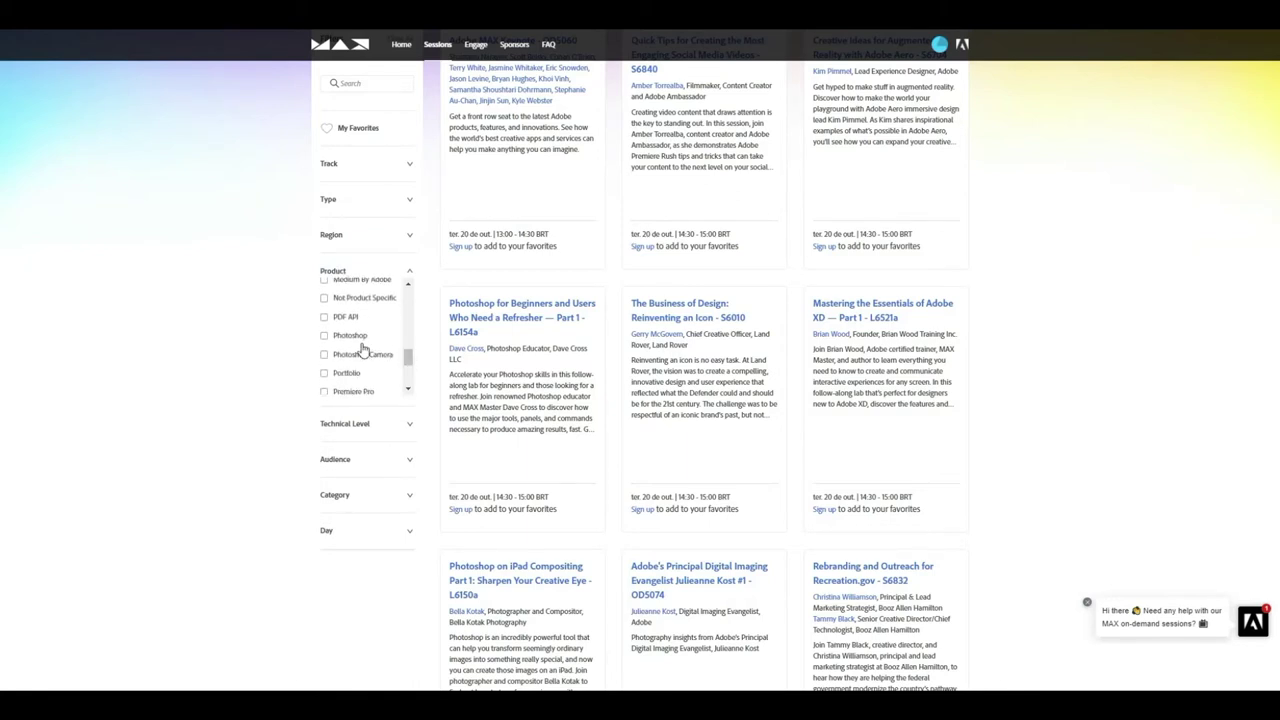
{"action": "left_click", "coordinate": [344, 336]}
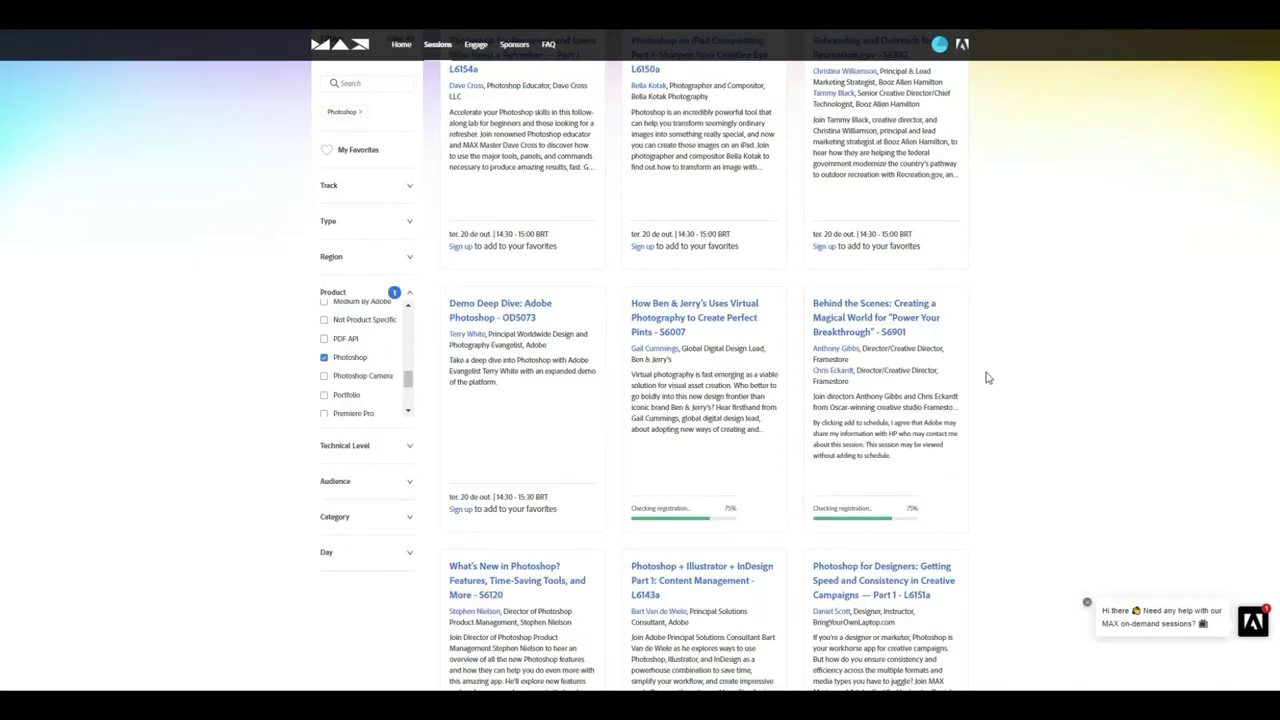
{"action": "scroll", "coordinate": [1045, 366], "scroll_direction": "up", "scroll_amount": 3}
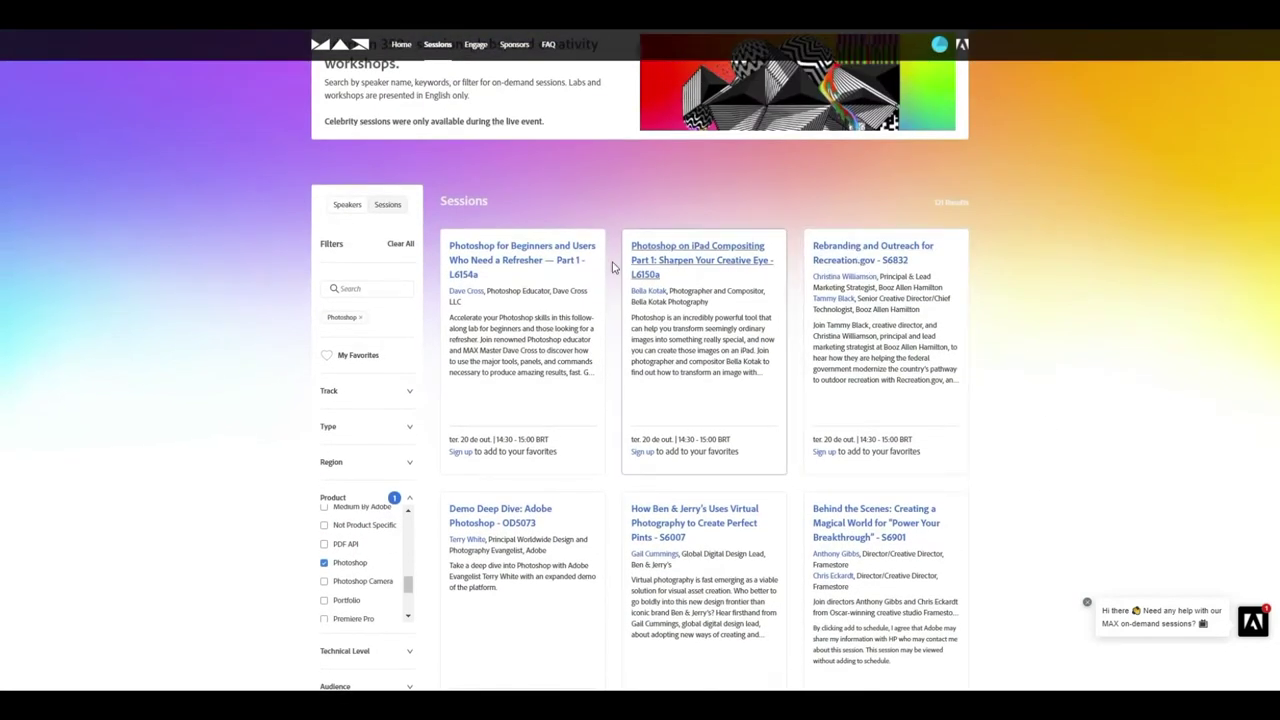
Step: Open the Photoshop for Beginners refresher Part 1 session and play its video
{"action": "left_click", "coordinate": [536, 263]}
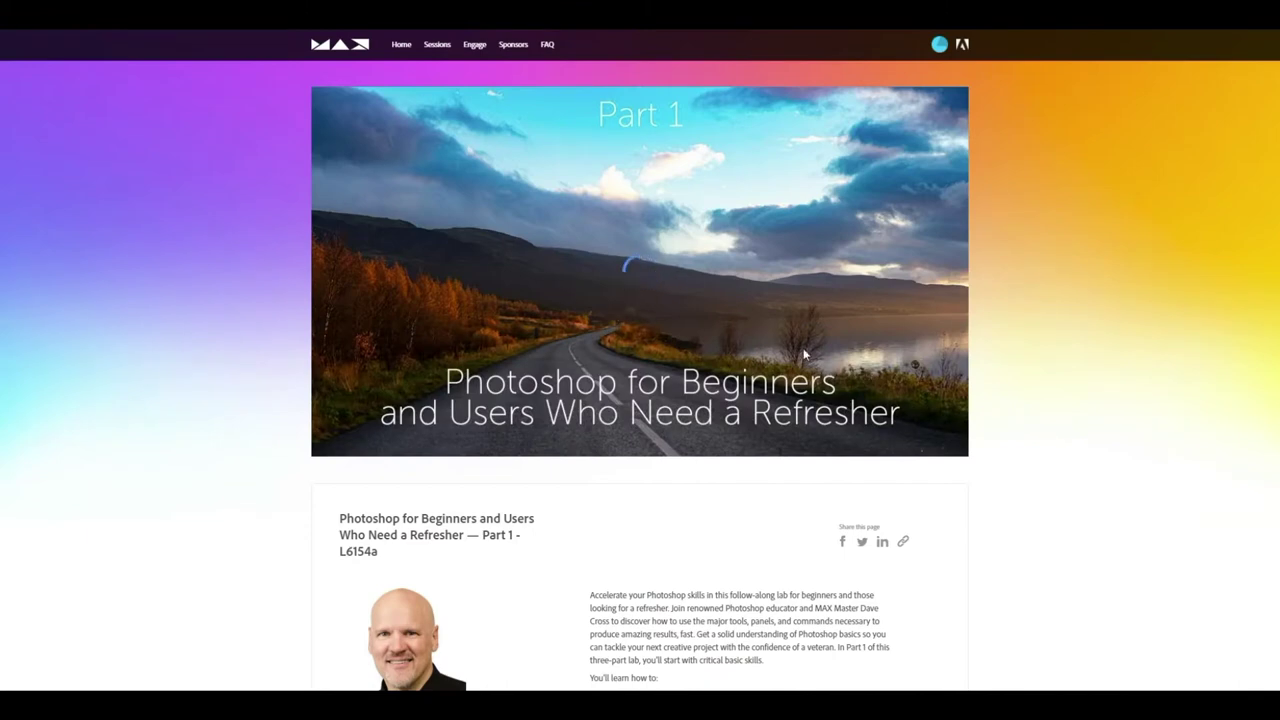
{"action": "scroll", "coordinate": [980, 371], "scroll_direction": "down", "scroll_amount": 2}
{"action": "scroll", "coordinate": [1014, 375], "scroll_direction": "down", "scroll_amount": 2}
{"action": "scroll", "coordinate": [1014, 375], "scroll_direction": "down", "scroll_amount": 1}
{"action": "scroll", "coordinate": [1014, 375], "scroll_direction": "down", "scroll_amount": 2}
{"action": "scroll", "coordinate": [1014, 375], "scroll_direction": "up", "scroll_amount": 1}
{"action": "scroll", "coordinate": [1014, 375], "scroll_direction": "up", "scroll_amount": 3}
{"action": "scroll", "coordinate": [1014, 374], "scroll_direction": "up", "scroll_amount": 2}
{"action": "scroll", "coordinate": [990, 373], "scroll_direction": "up", "scroll_amount": 1}
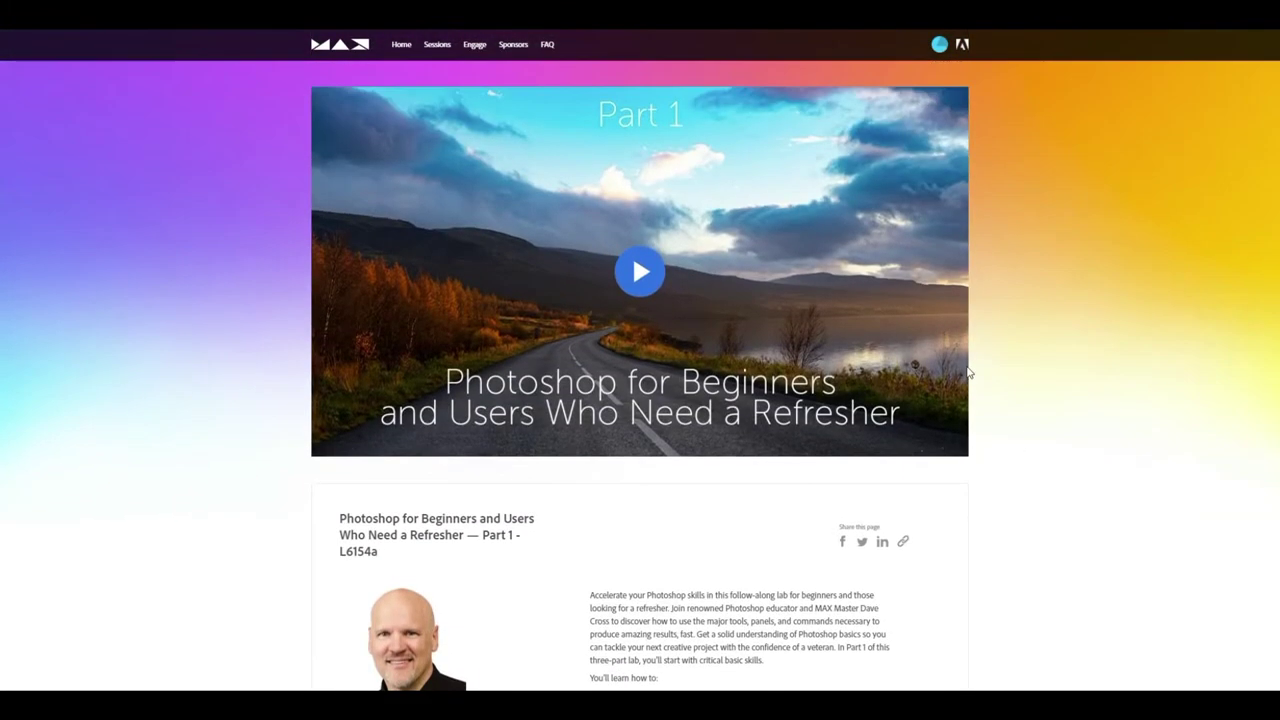
{"action": "left_click", "coordinate": [637, 278]}
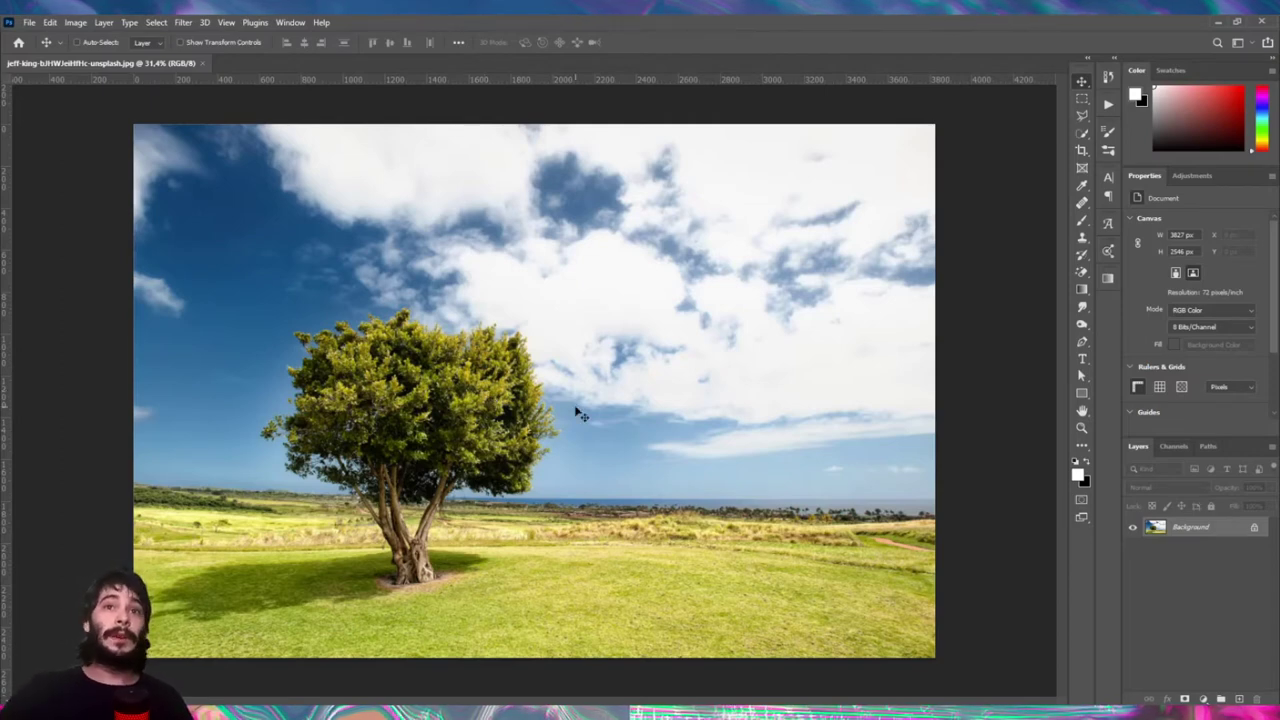
Step: Unlock the Background layer and start Edit > Sky Replacement, showing the preset sky list
{"action": "left_click", "coordinate": [1256, 529]}
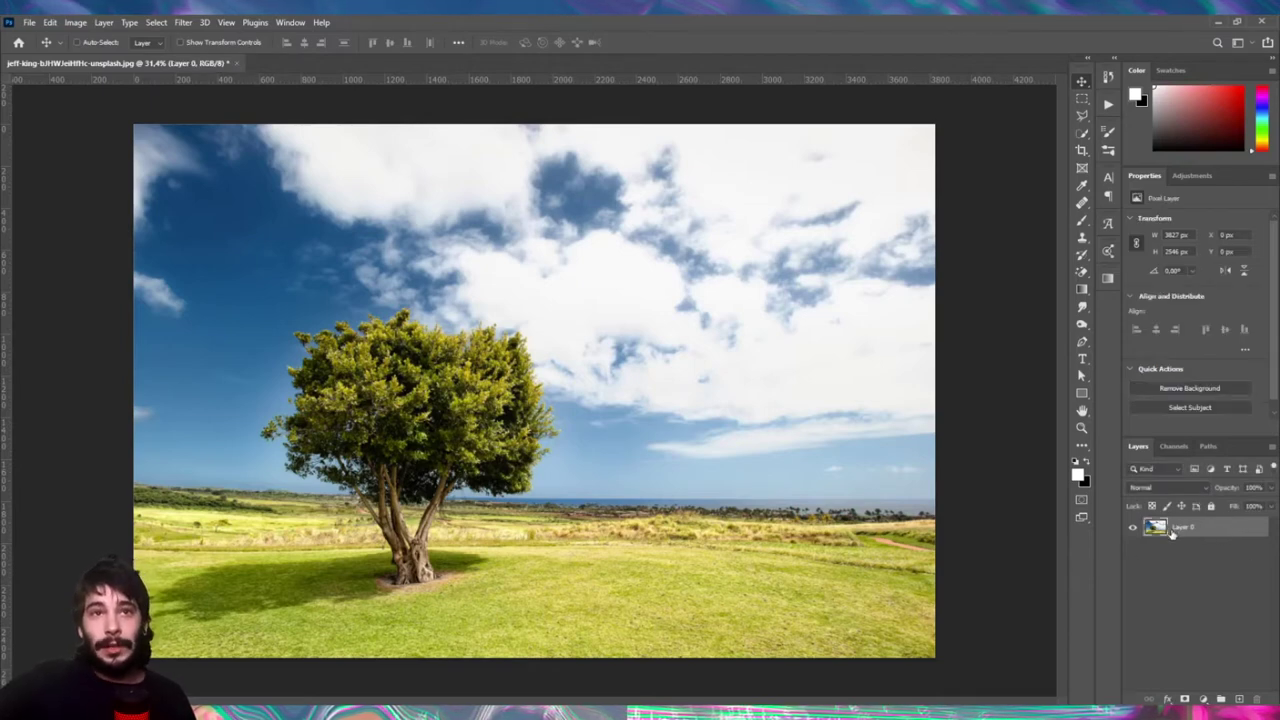
{"action": "left_click", "coordinate": [50, 22]}
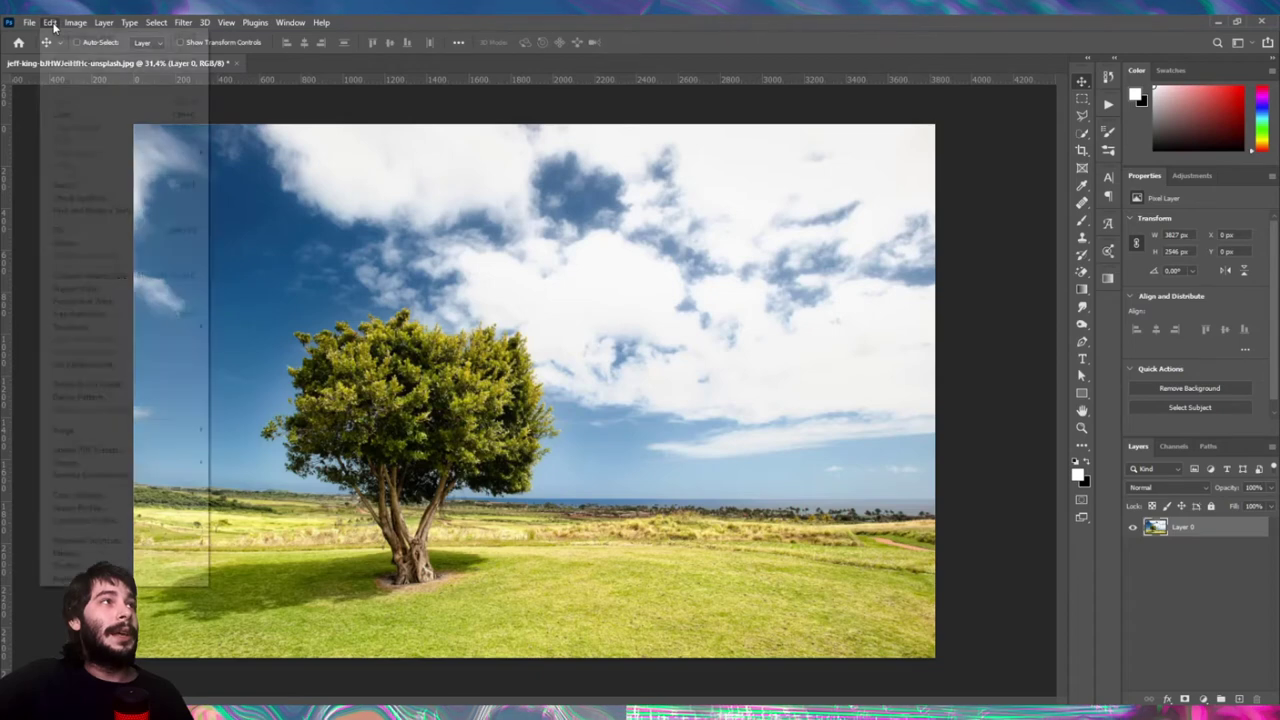
{"action": "left_click", "coordinate": [123, 365]}
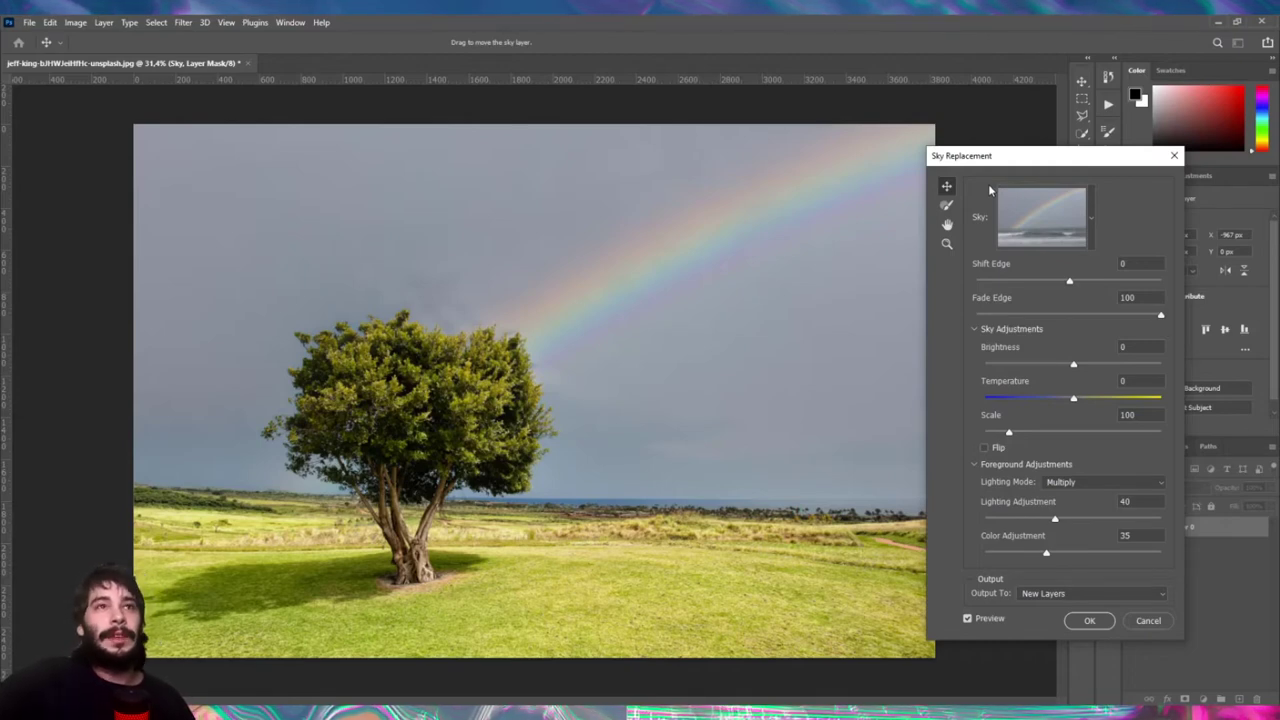
{"action": "left_click", "coordinate": [1092, 224]}
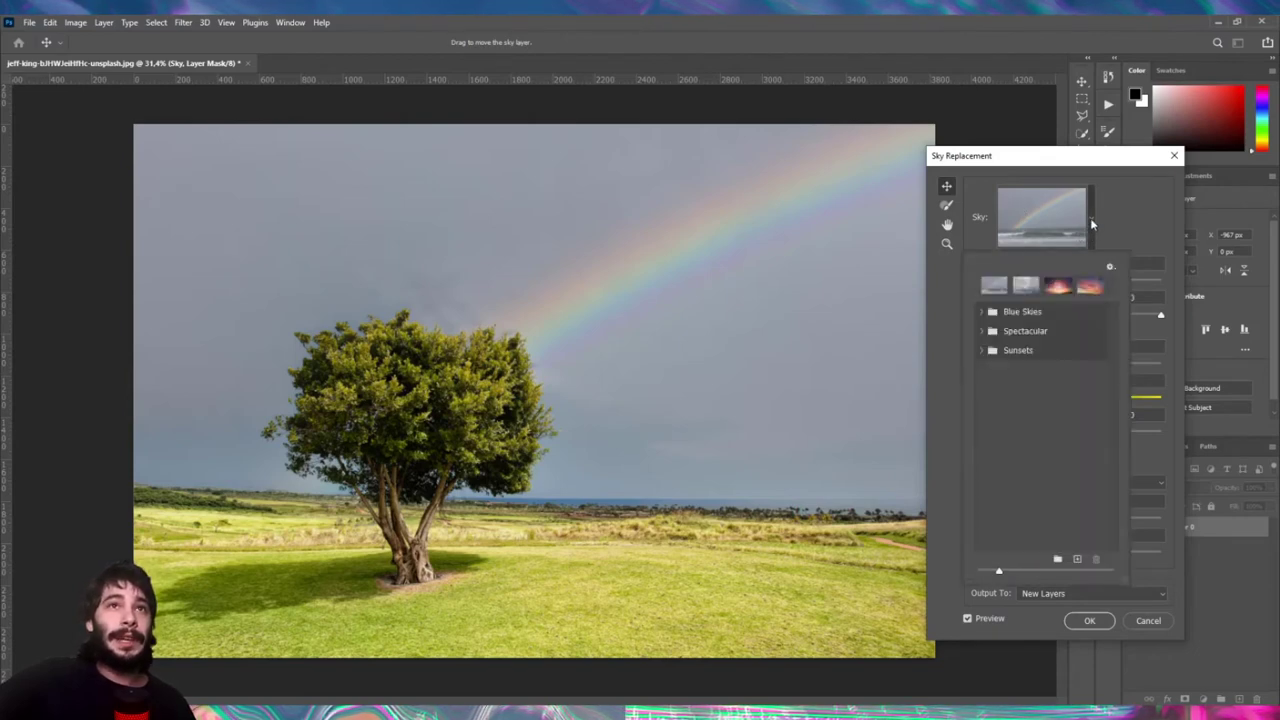
Step: Preview pink, red-cloud and stormy skies, settling on the dusky sunset-cloud sky; cancel adding a custom sky
{"action": "left_click", "coordinate": [982, 331]}
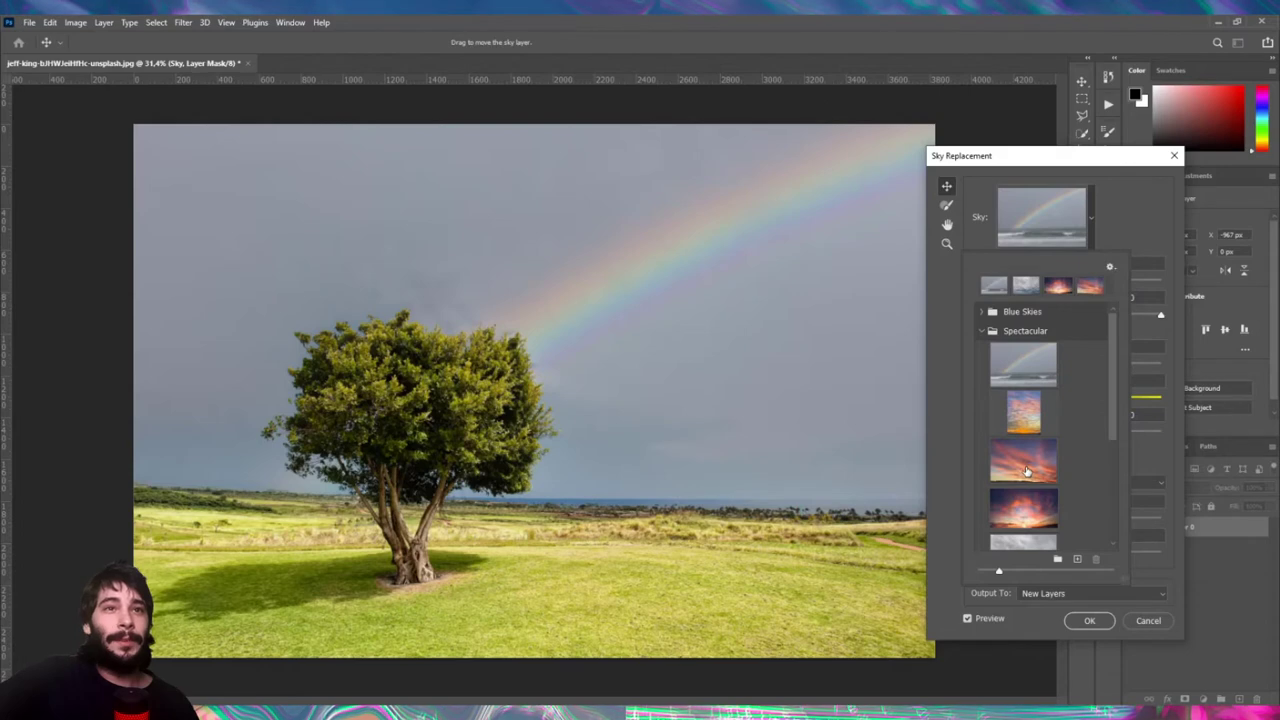
{"action": "left_click", "coordinate": [1025, 467]}
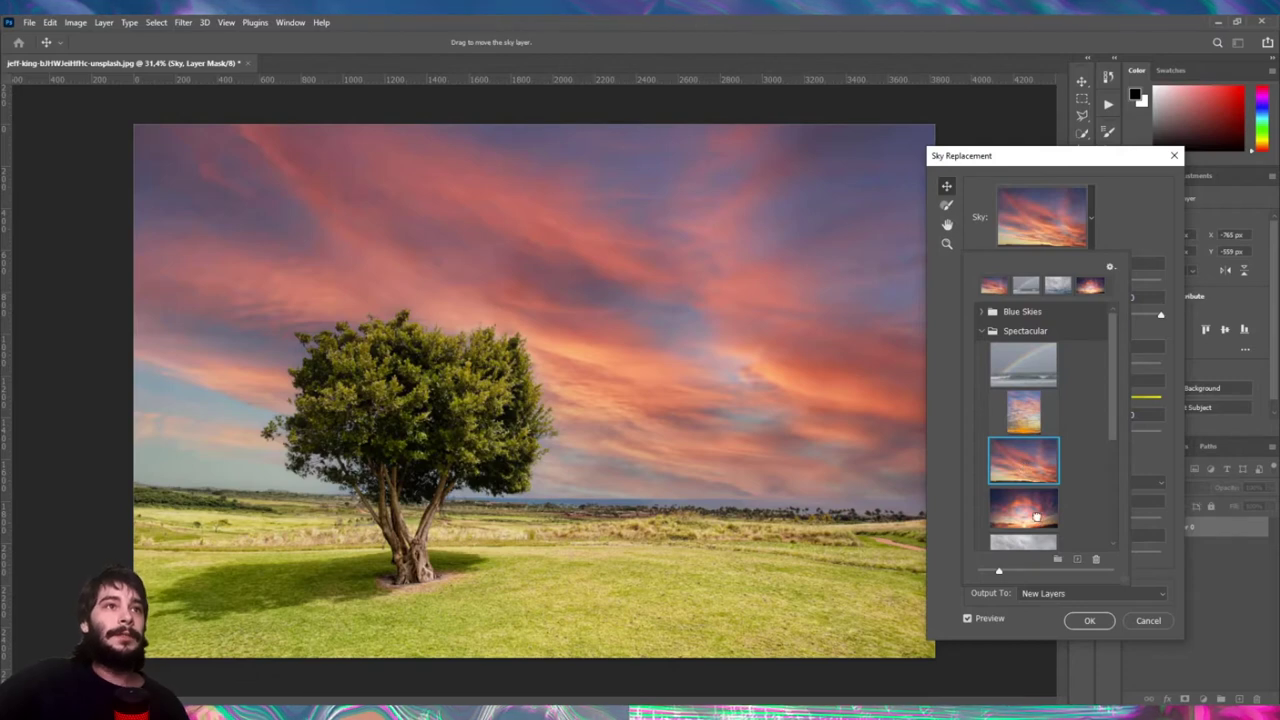
{"action": "left_click", "coordinate": [1036, 515]}
{"action": "scroll", "coordinate": [1034, 414], "scroll_direction": "down", "scroll_amount": 2}
{"action": "scroll", "coordinate": [1034, 414], "scroll_direction": "down", "scroll_amount": 2}
{"action": "left_click", "coordinate": [1017, 424]}
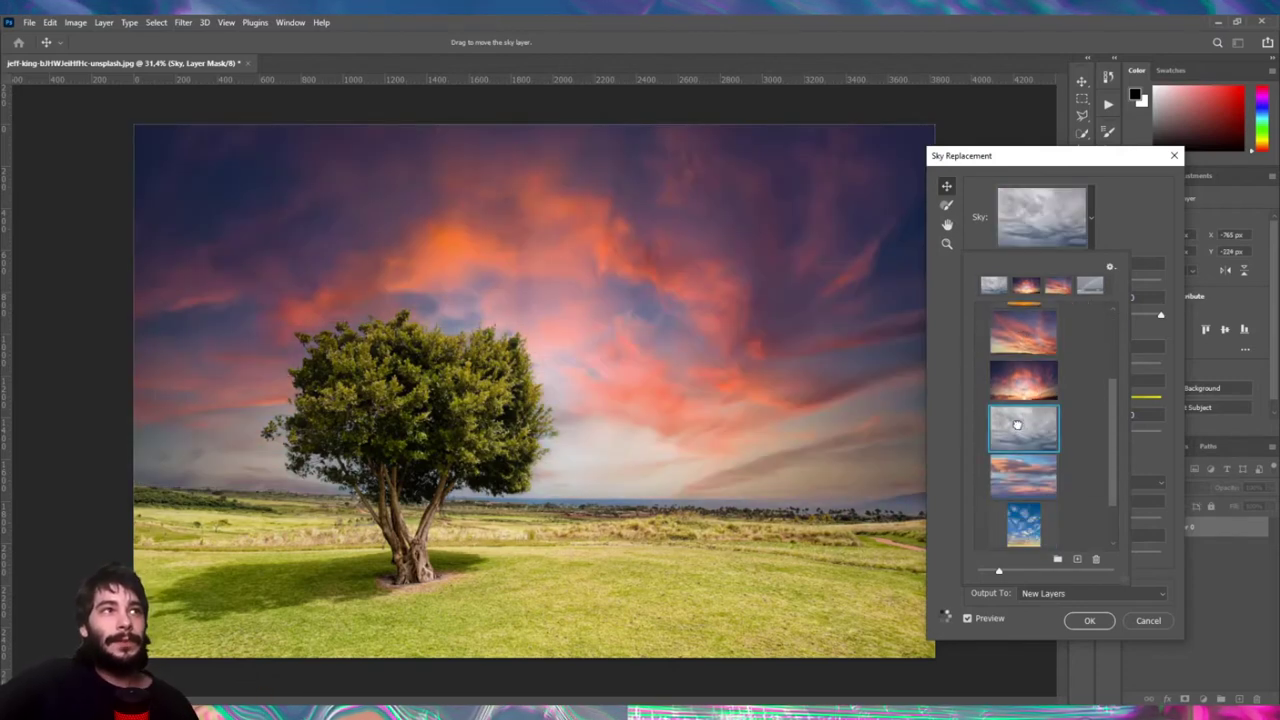
{"action": "scroll", "coordinate": [1008, 415], "scroll_direction": "up", "scroll_amount": 4}
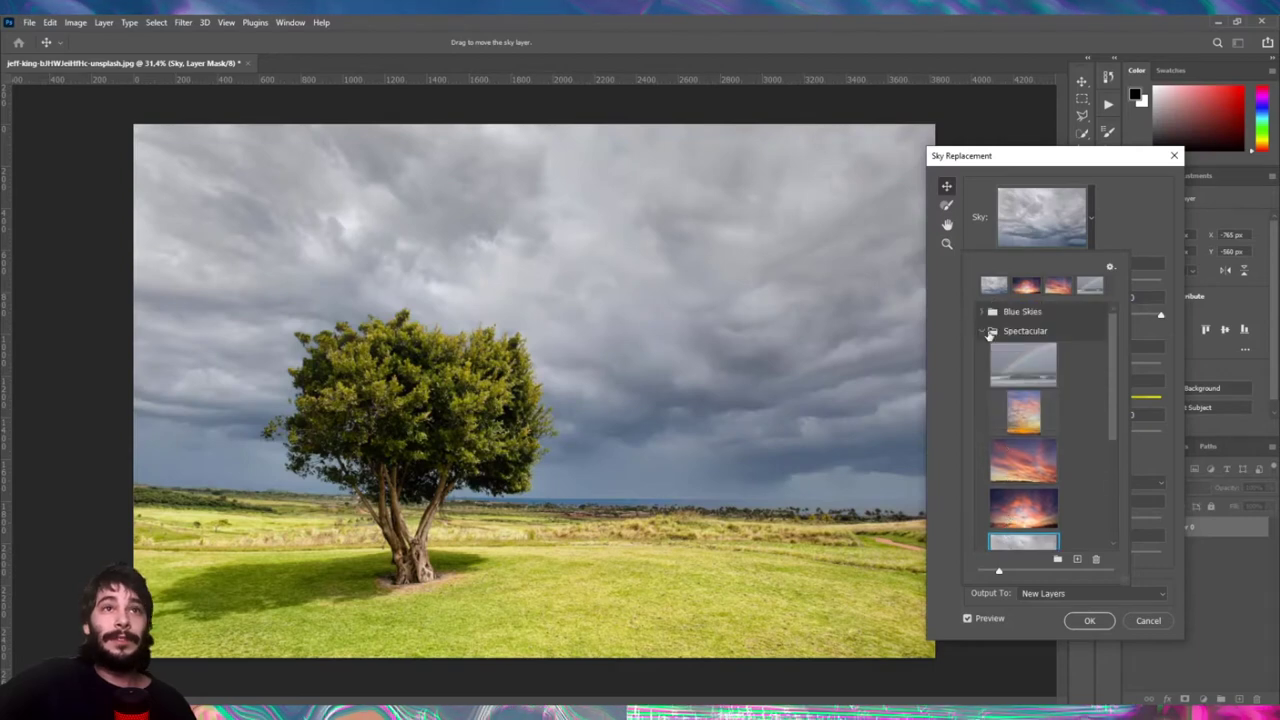
{"action": "left_click", "coordinate": [985, 331]}
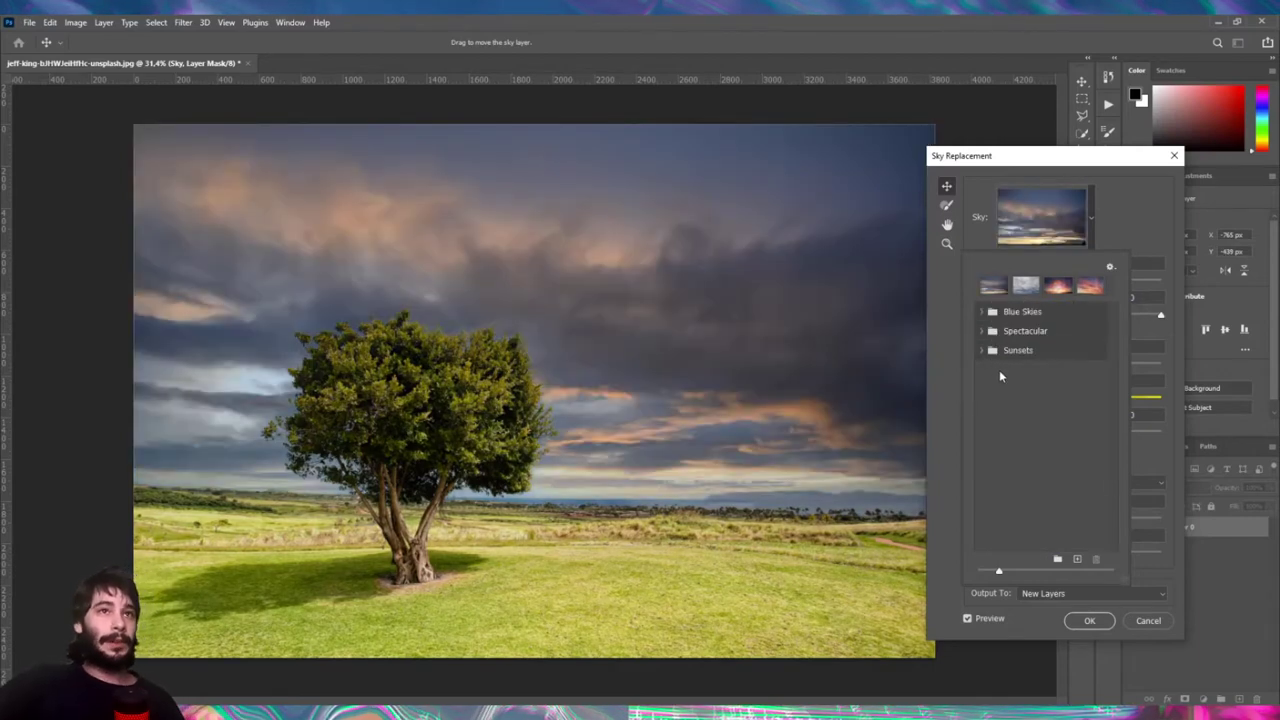
{"action": "left_click", "coordinate": [1076, 560]}
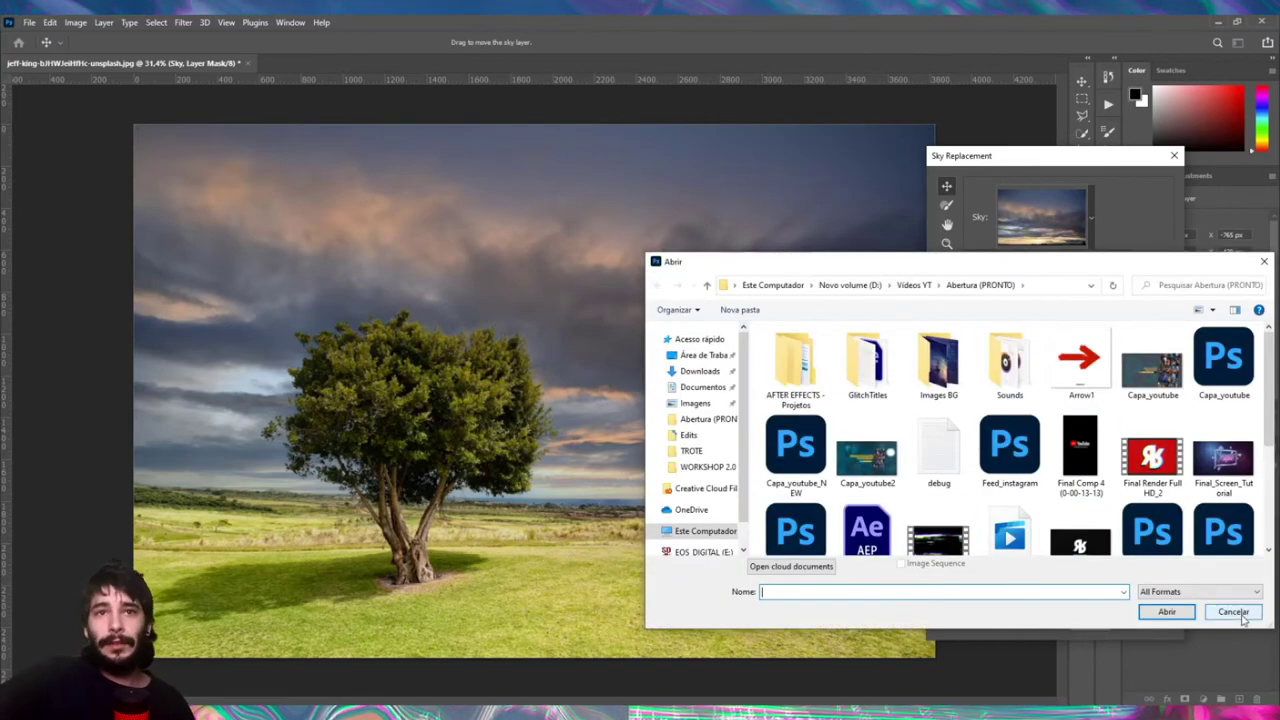
{"action": "left_click", "coordinate": [1233, 612]}
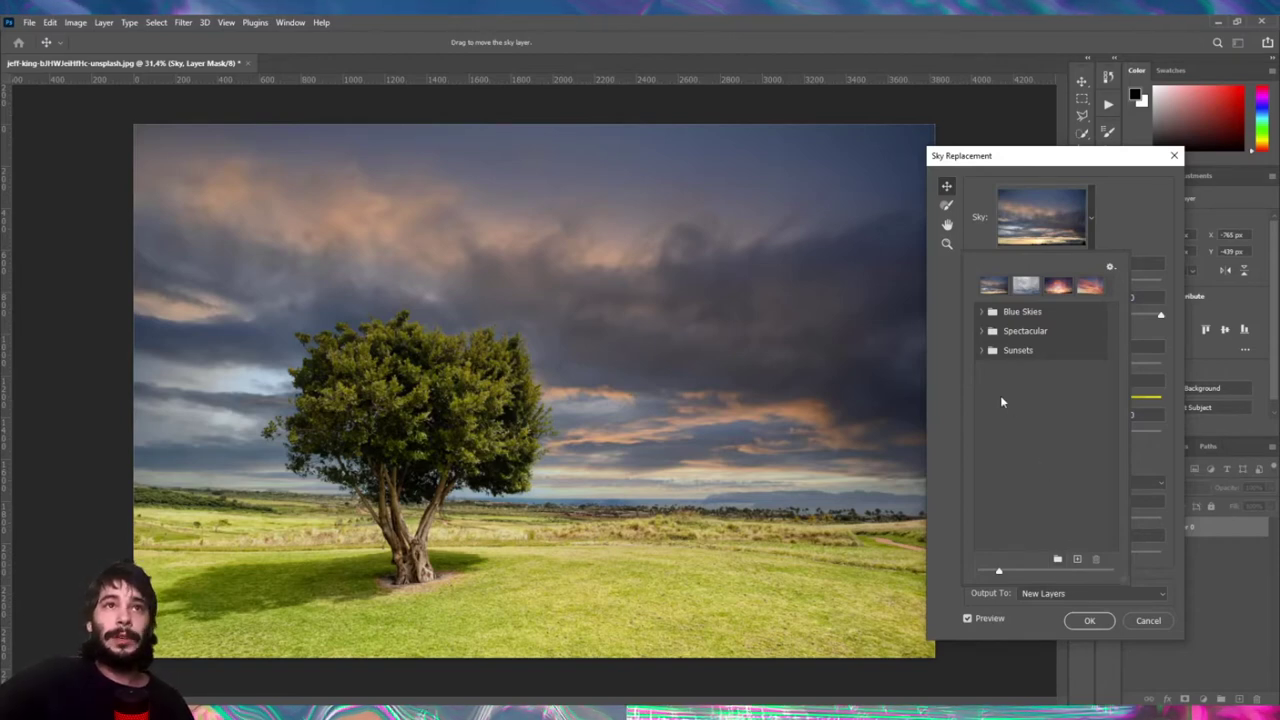
Step: Choose the rainbow sky preset after retrying the pink sunset, then set Shift Edge to 1
{"action": "left_click", "coordinate": [981, 331]}
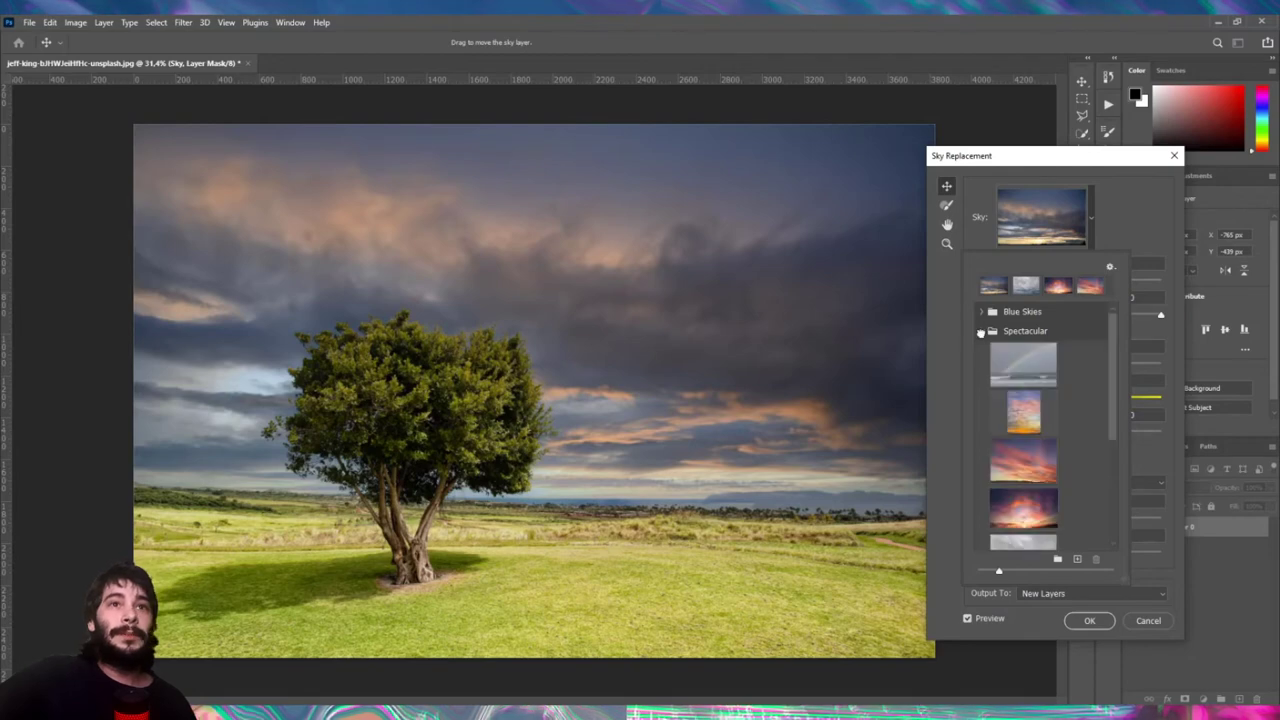
{"action": "left_click", "coordinate": [1028, 463]}
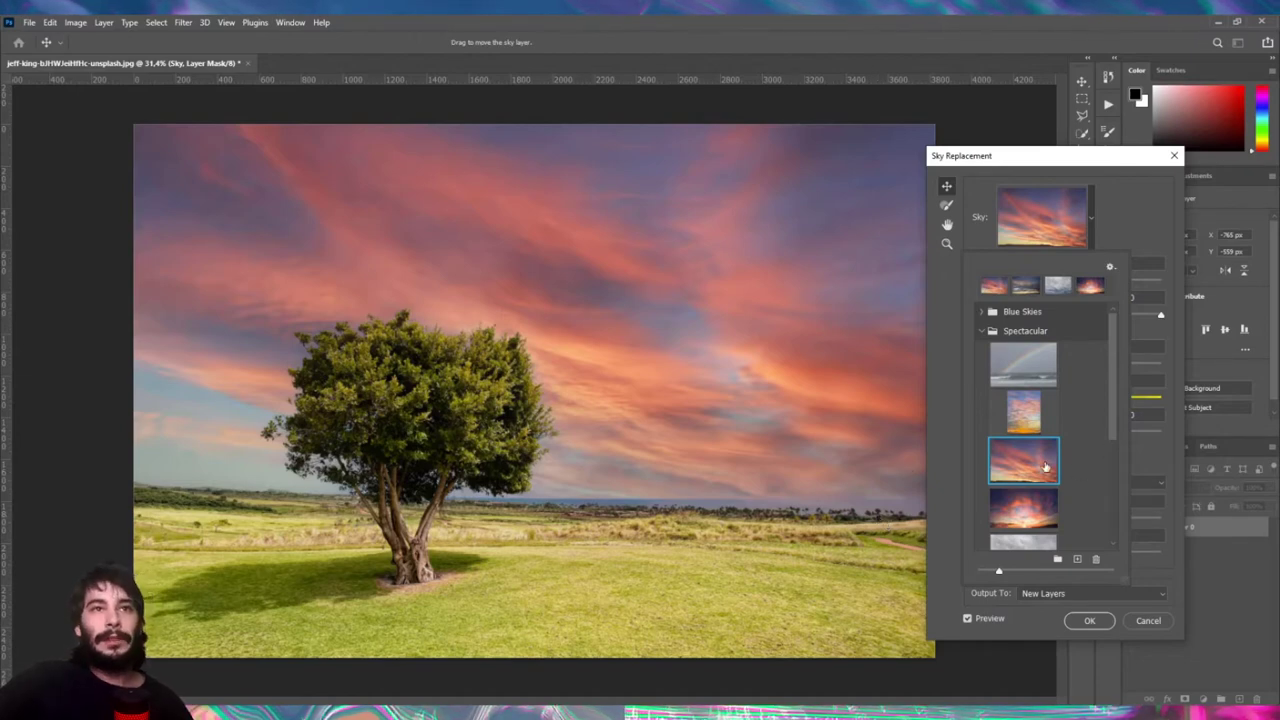
{"action": "left_click", "coordinate": [1024, 363]}
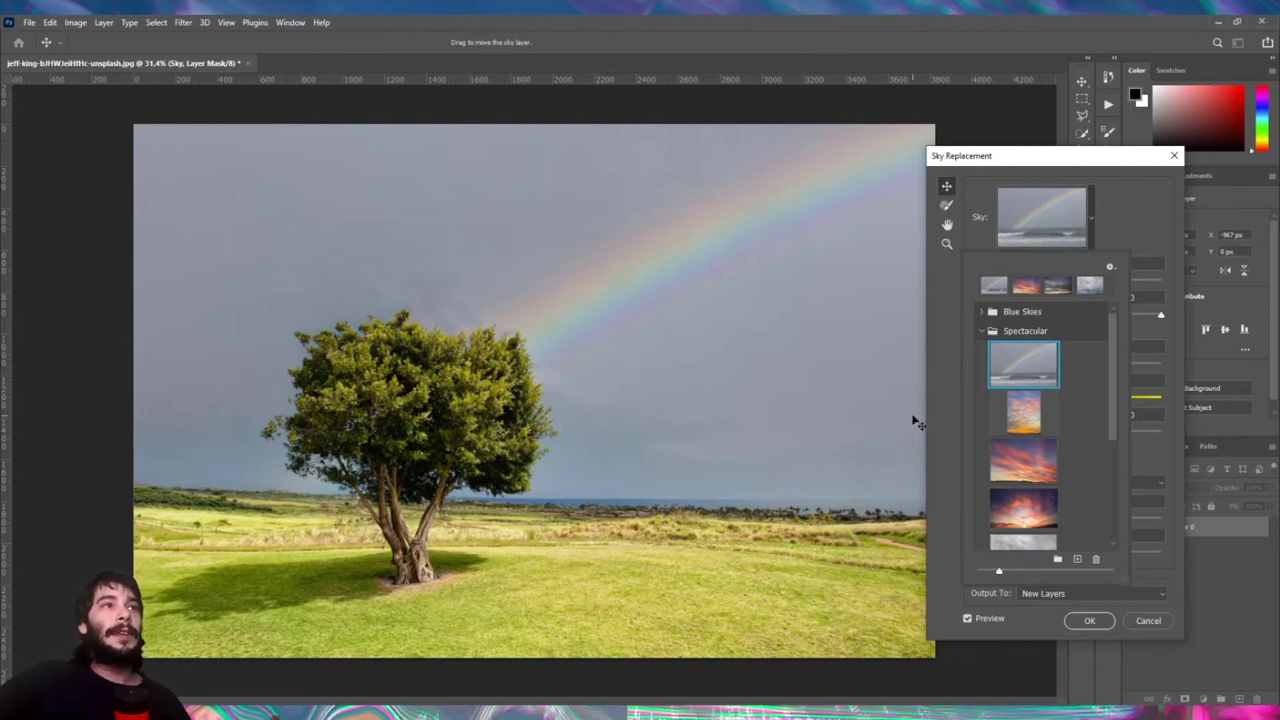
{"action": "left_click", "coordinate": [1125, 211]}
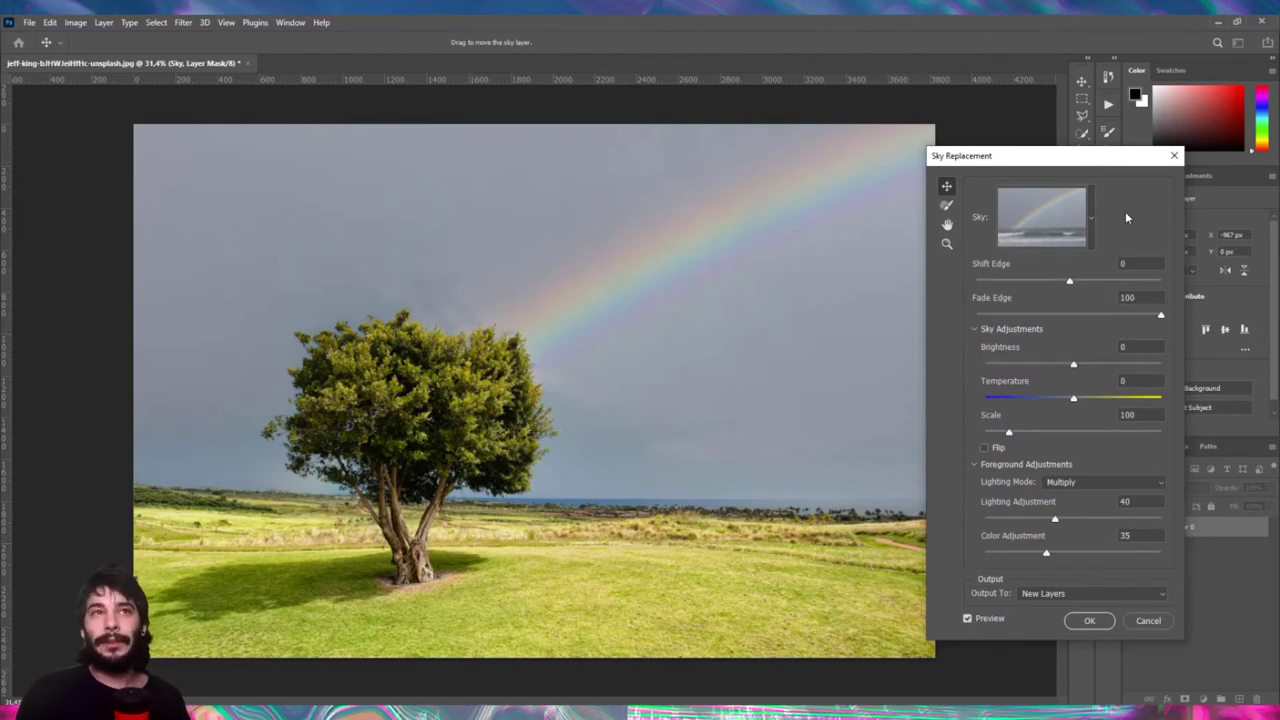
{"action": "left_click", "coordinate": [1069, 280]}
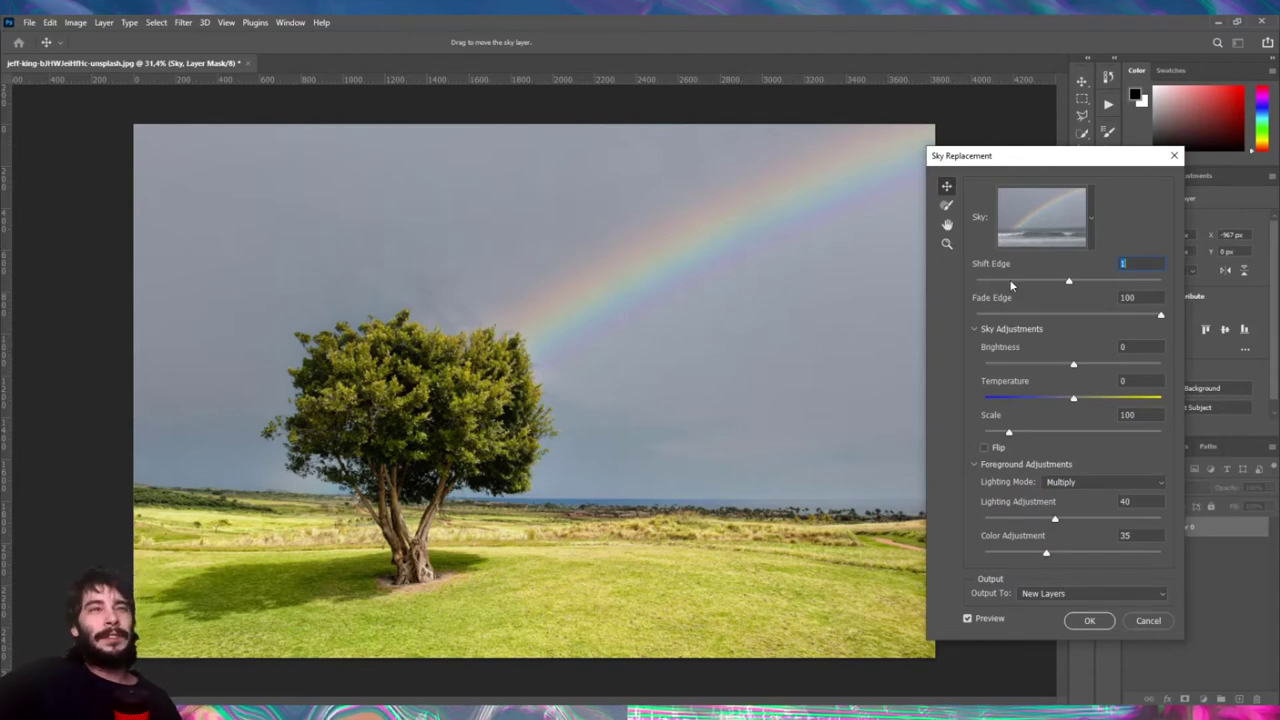
{"action": "mouse_move", "coordinate": [1012, 284]}
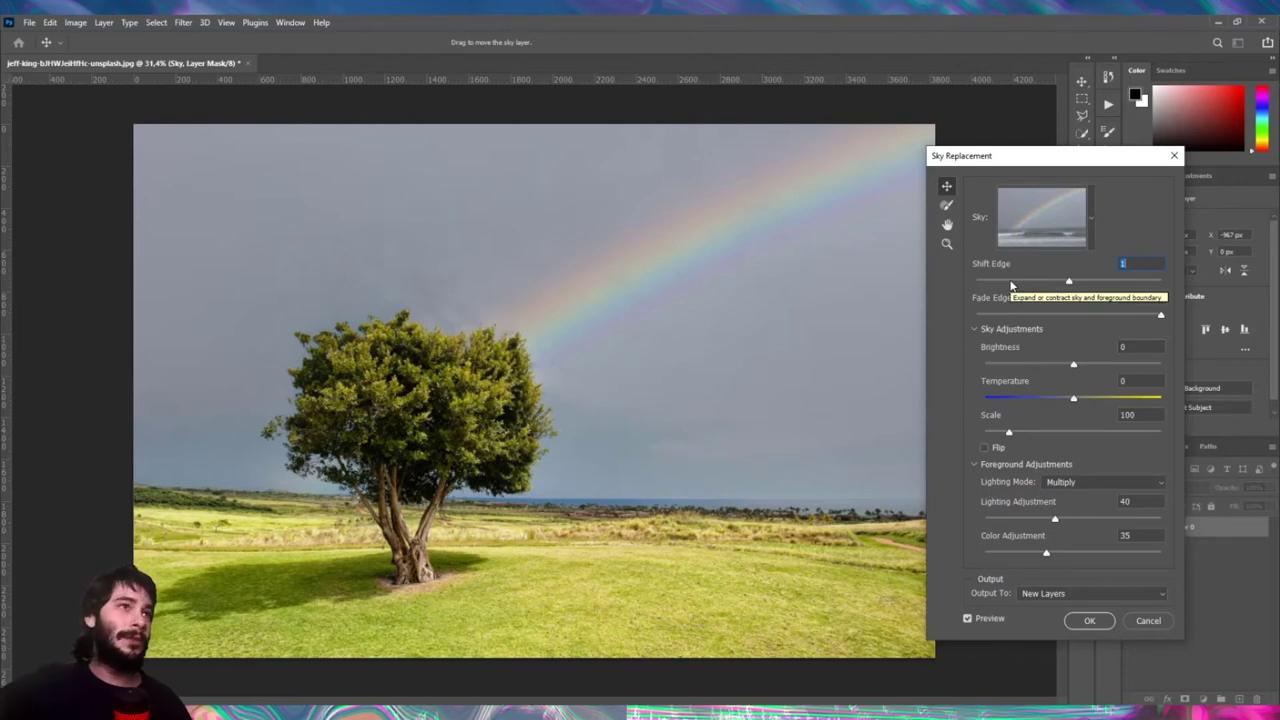
Step: Test Shift Edge at -63 and 65, then set it back to 1
{"action": "left_click", "coordinate": [1011, 283]}
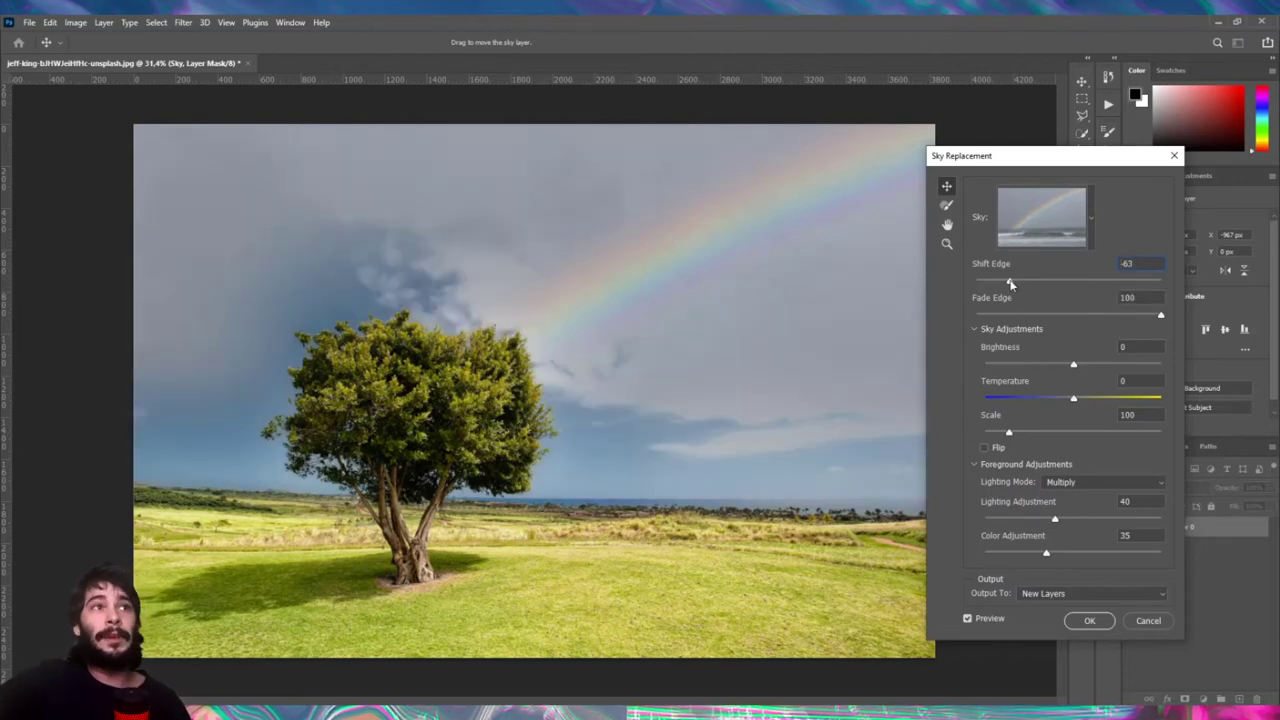
{"action": "left_click", "coordinate": [1130, 283]}
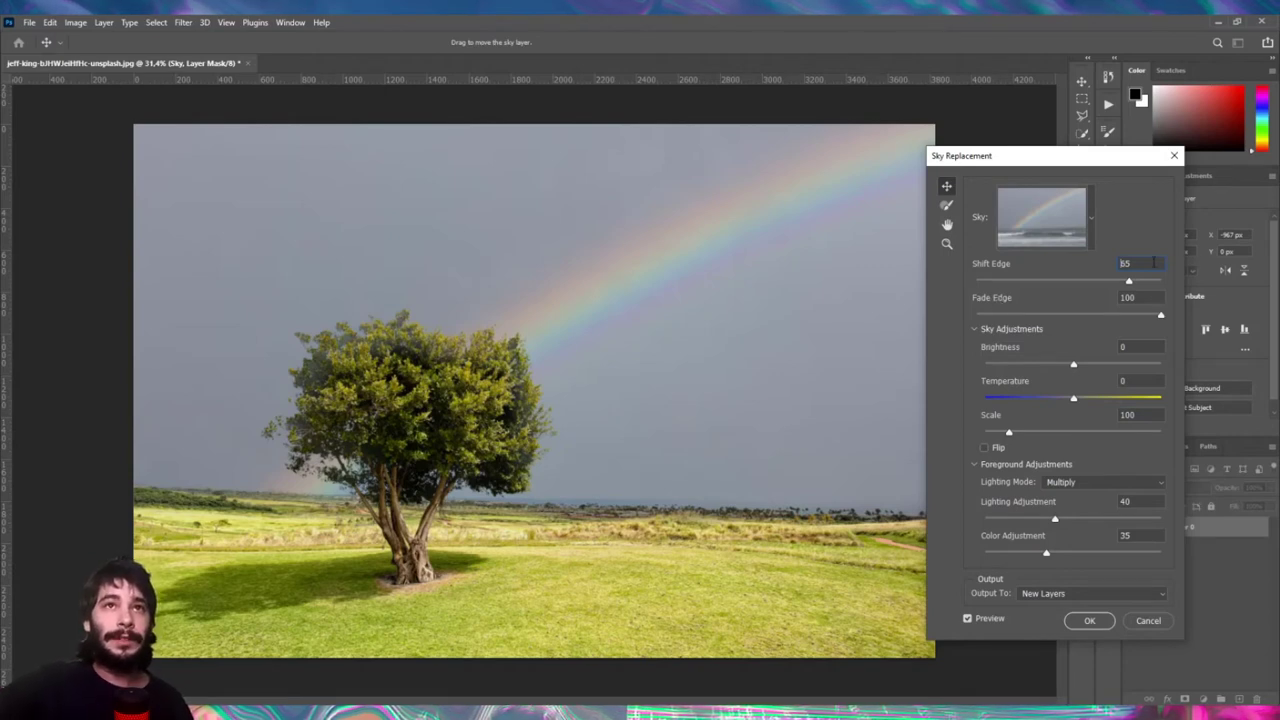
{"action": "type", "text": "1"}
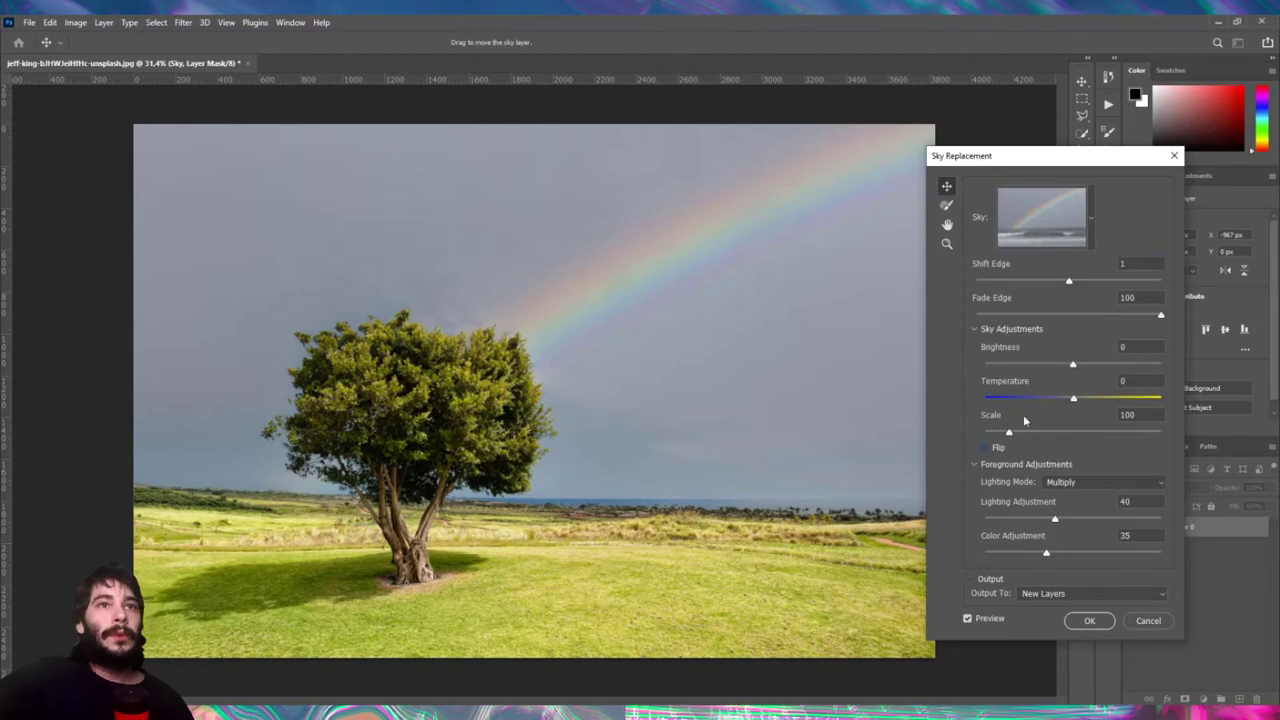
Step: Try darker and 35 brightness, return Brightness to 0, and set Temperature to -50
{"action": "left_click_drag", "start_coordinate": [1044, 366], "coordinate": [1028, 365]}
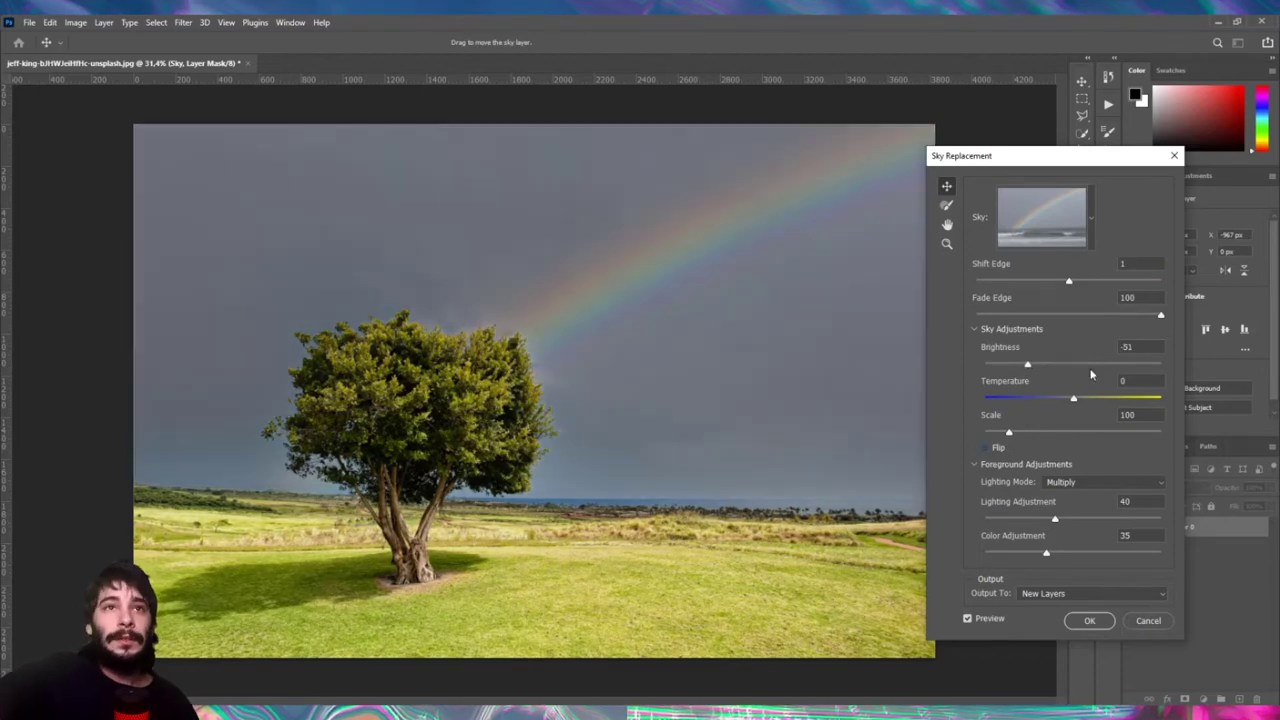
{"action": "left_click", "coordinate": [1104, 364]}
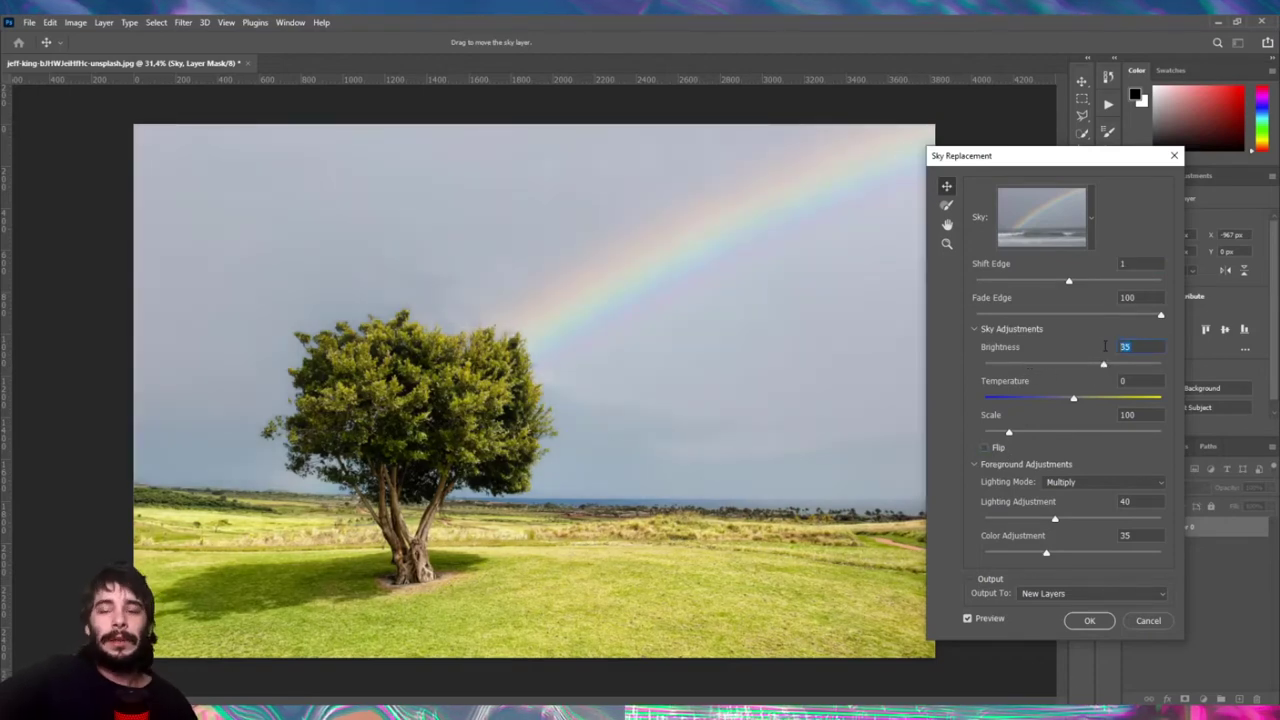
{"action": "type", "text": "0"}
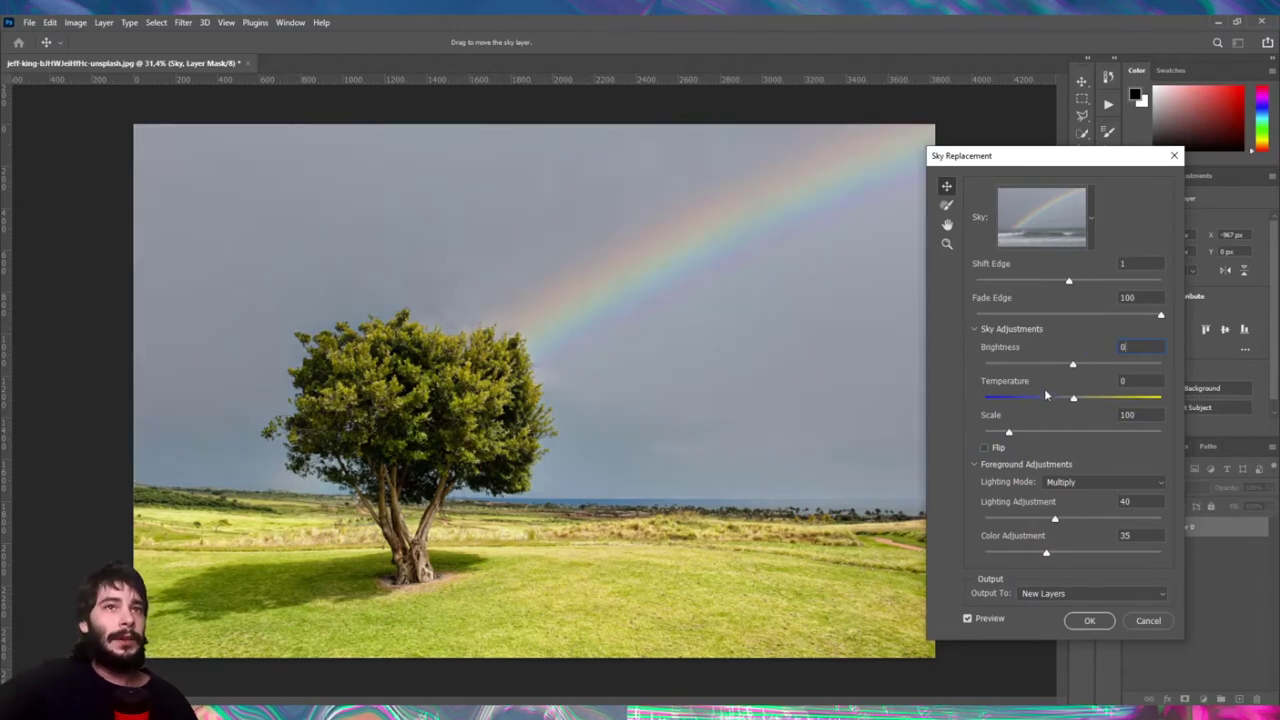
{"action": "left_click", "coordinate": [1030, 399]}
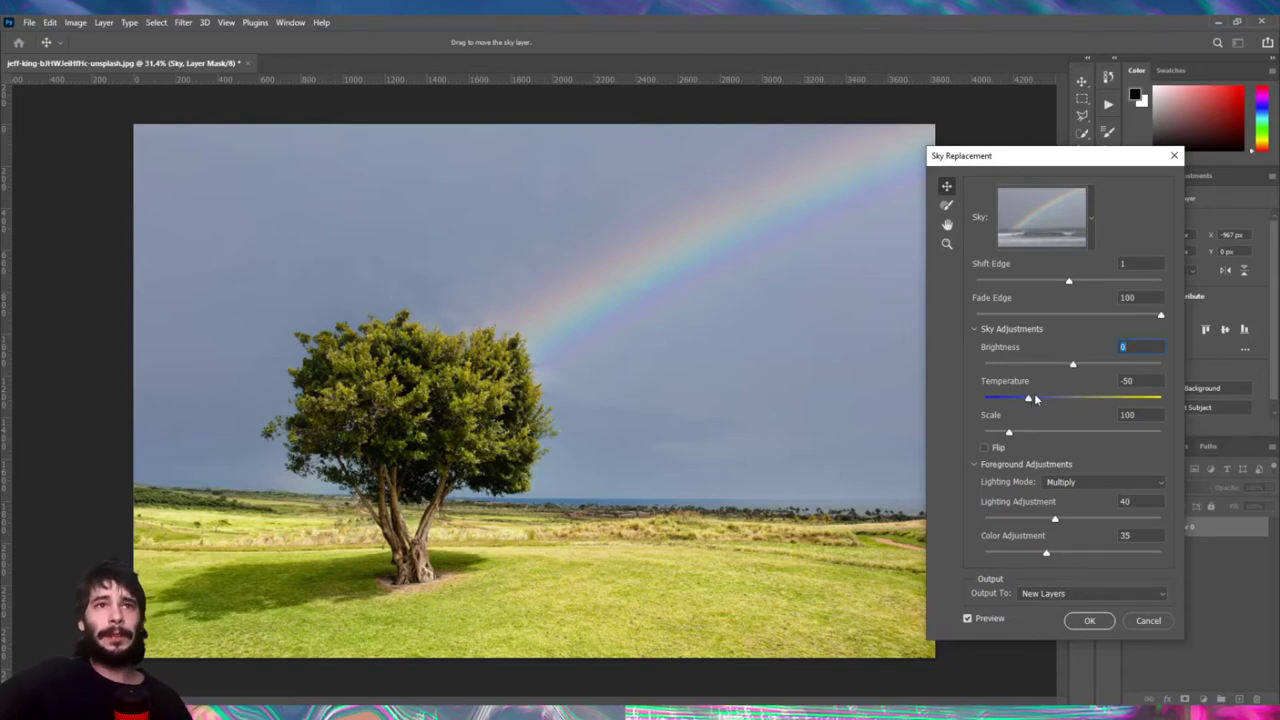
Step: Test the sky Scale at 203 and 82, then set it to 100
{"action": "left_click", "coordinate": [1063, 433]}
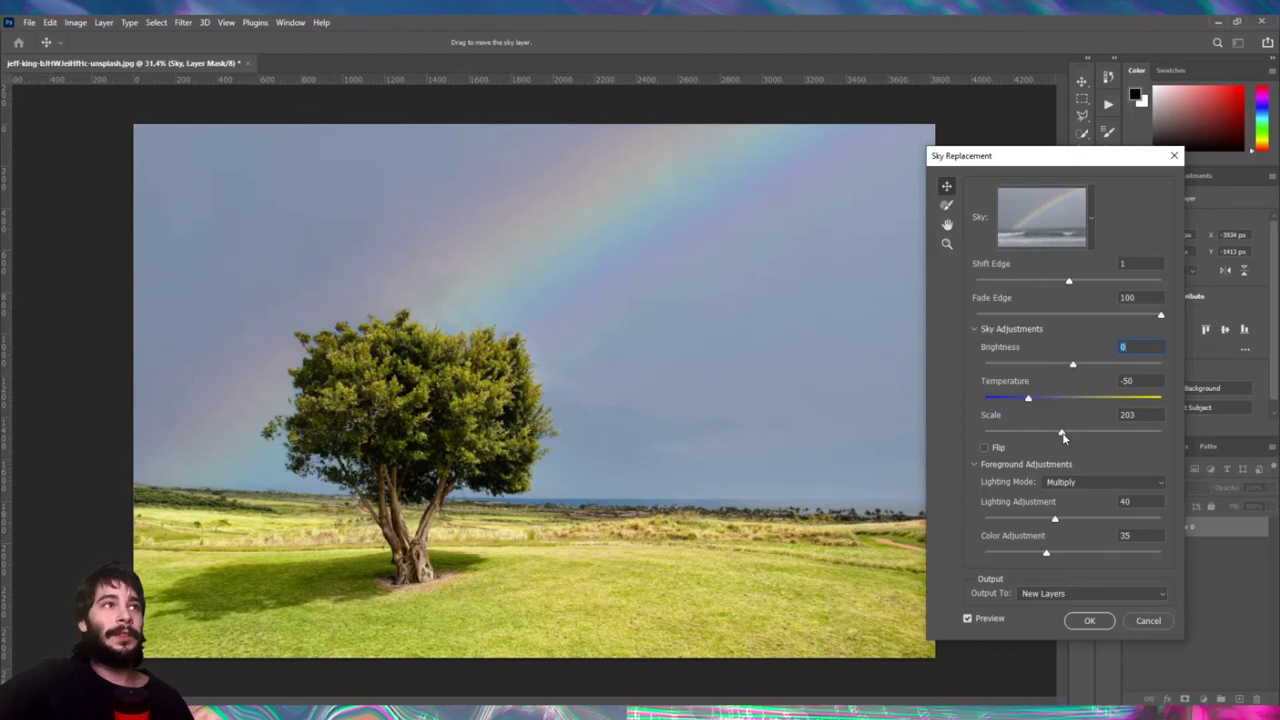
{"action": "left_click", "coordinate": [1001, 432]}
{"action": "left_click", "coordinate": [1116, 415]}
{"action": "type", "text": "100"}
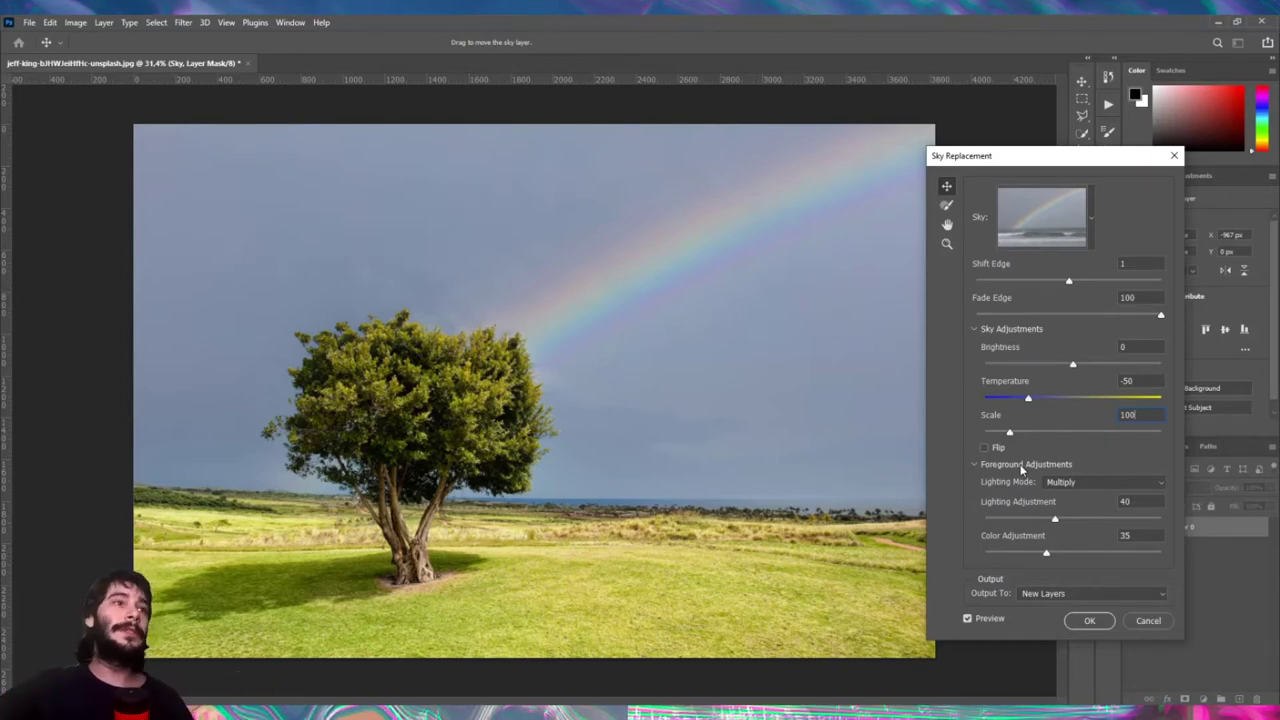
Step: Compare Screen with Multiply lighting, keep Multiply, and set Lighting Adjustment to 43 after trying 63
{"action": "left_click", "coordinate": [1073, 483]}
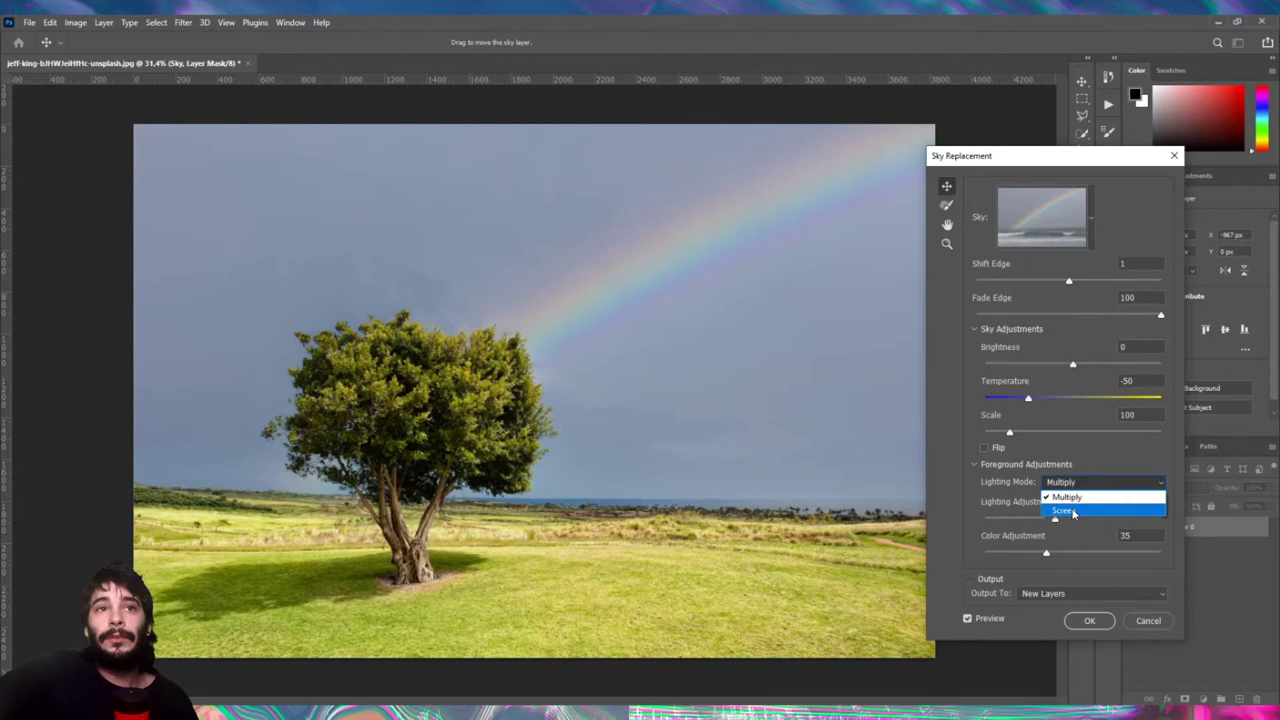
{"action": "left_click", "coordinate": [1073, 512]}
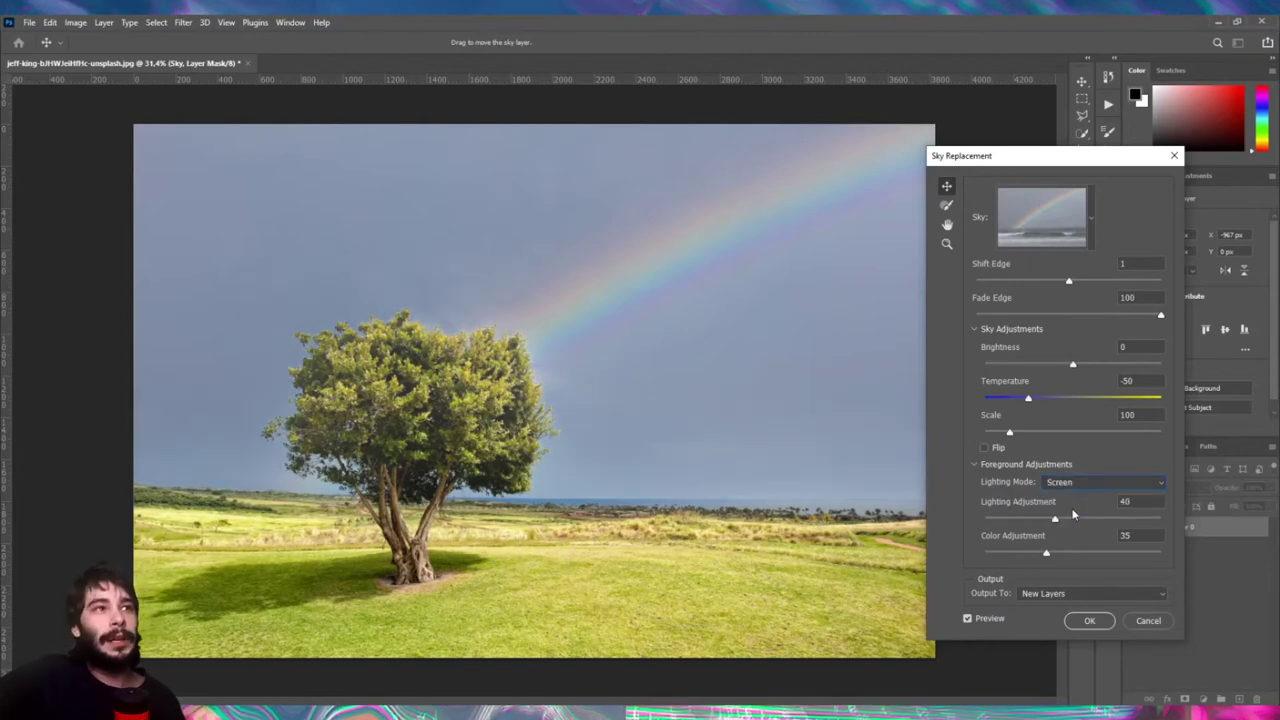
{"action": "left_click", "coordinate": [1078, 483]}
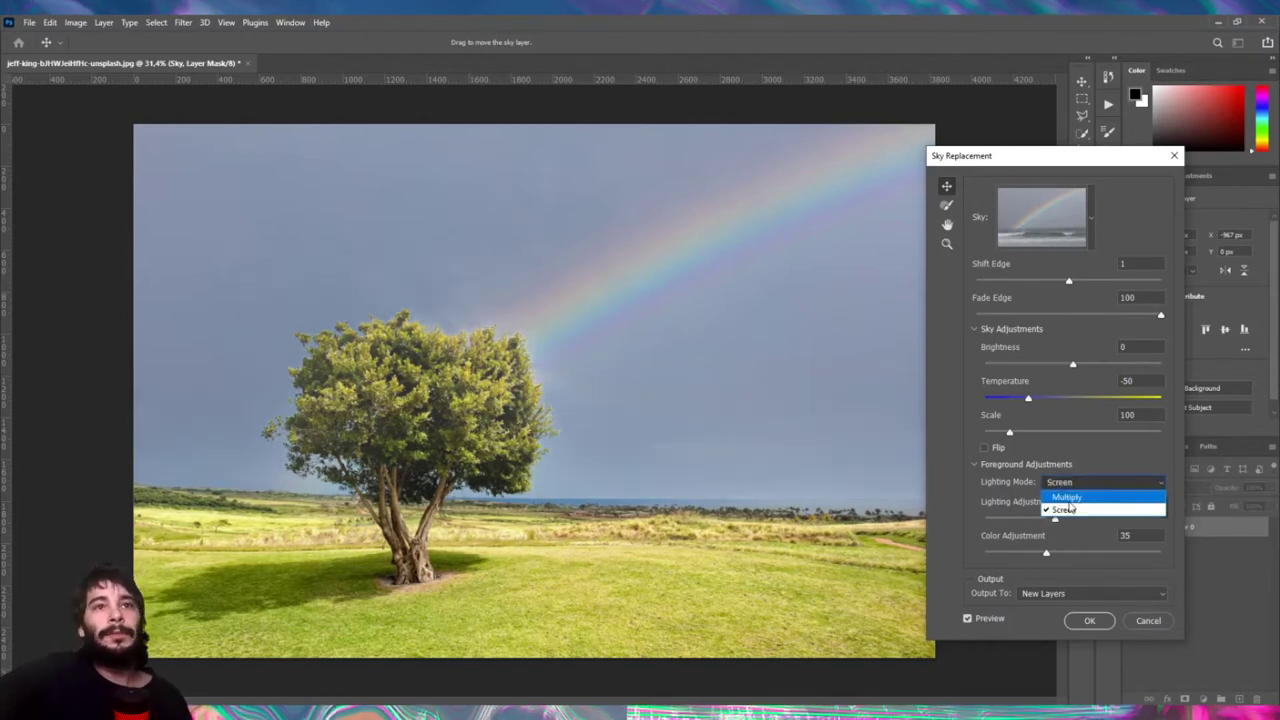
{"action": "left_click", "coordinate": [1067, 497]}
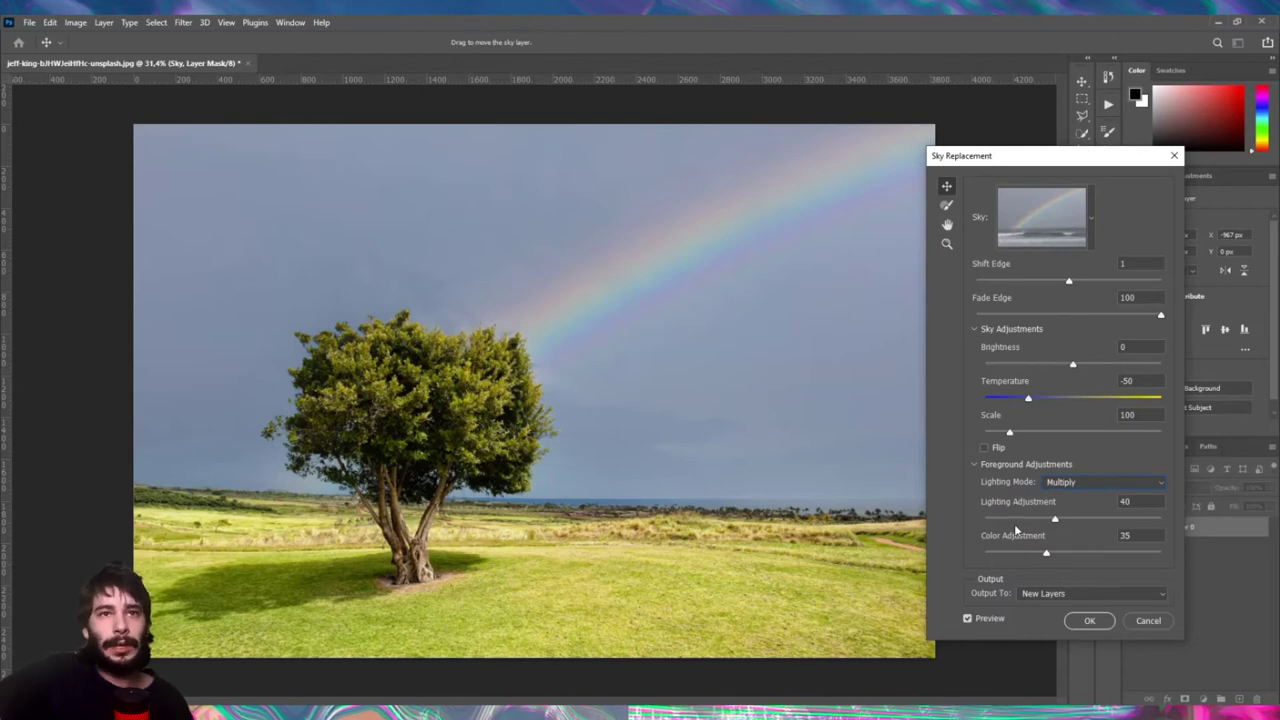
{"action": "left_click_drag", "start_coordinate": [1054, 518], "coordinate": [1095, 518]}
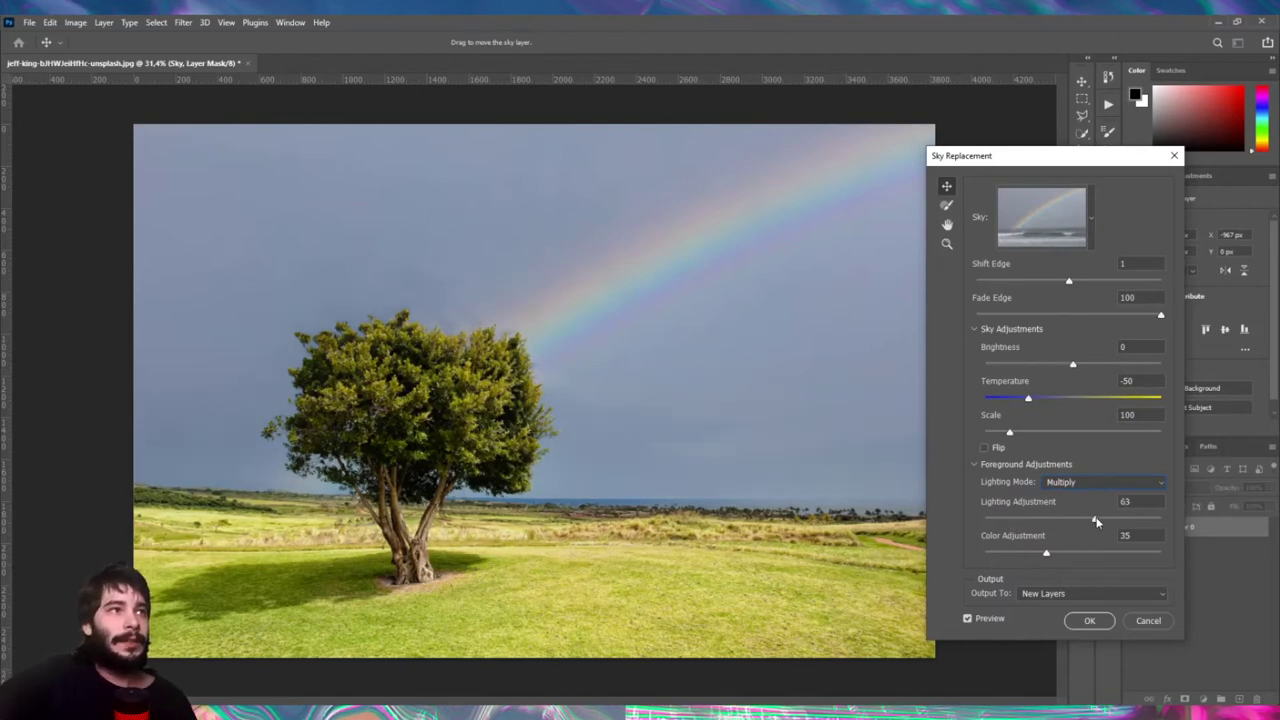
{"action": "left_click_drag", "start_coordinate": [1095, 518], "coordinate": [1062, 518]}
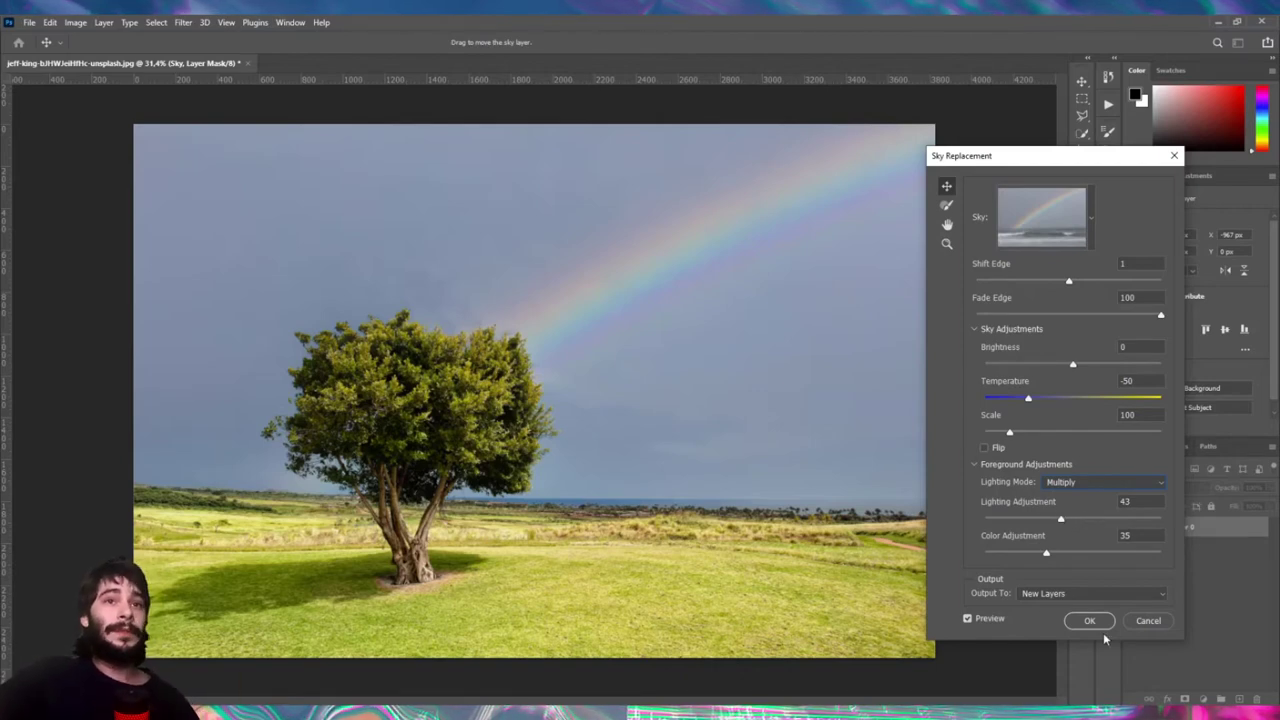
{"action": "key", "text": "Tab"}
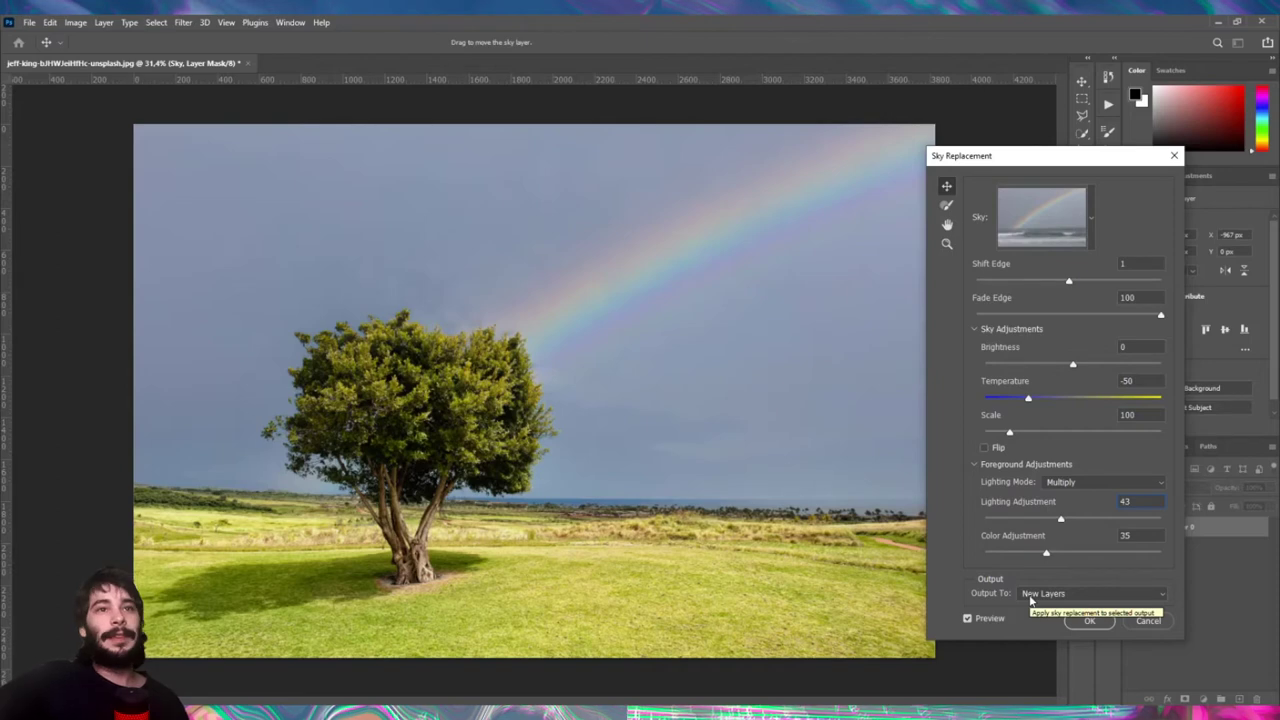
{"action": "left_click", "coordinate": [1035, 598]}
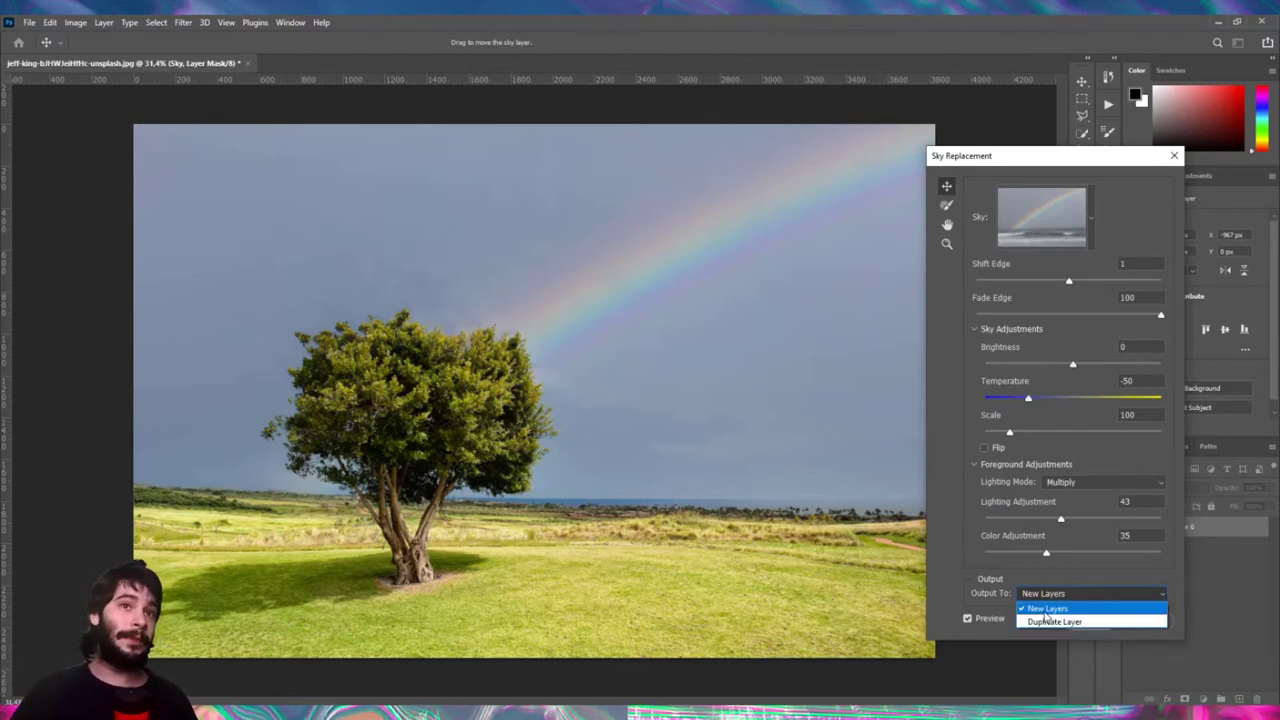
{"action": "left_click", "coordinate": [1046, 615]}
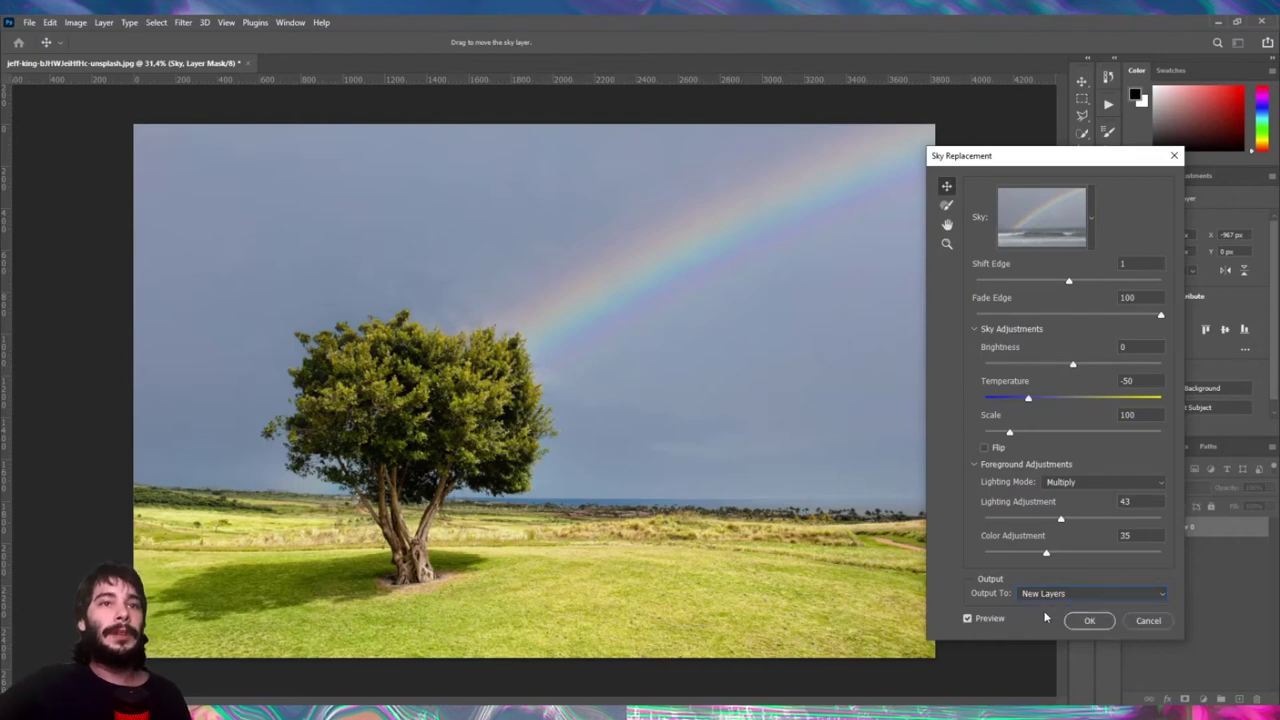
{"action": "left_click", "coordinate": [994, 621]}
{"action": "left_click", "coordinate": [994, 621]}
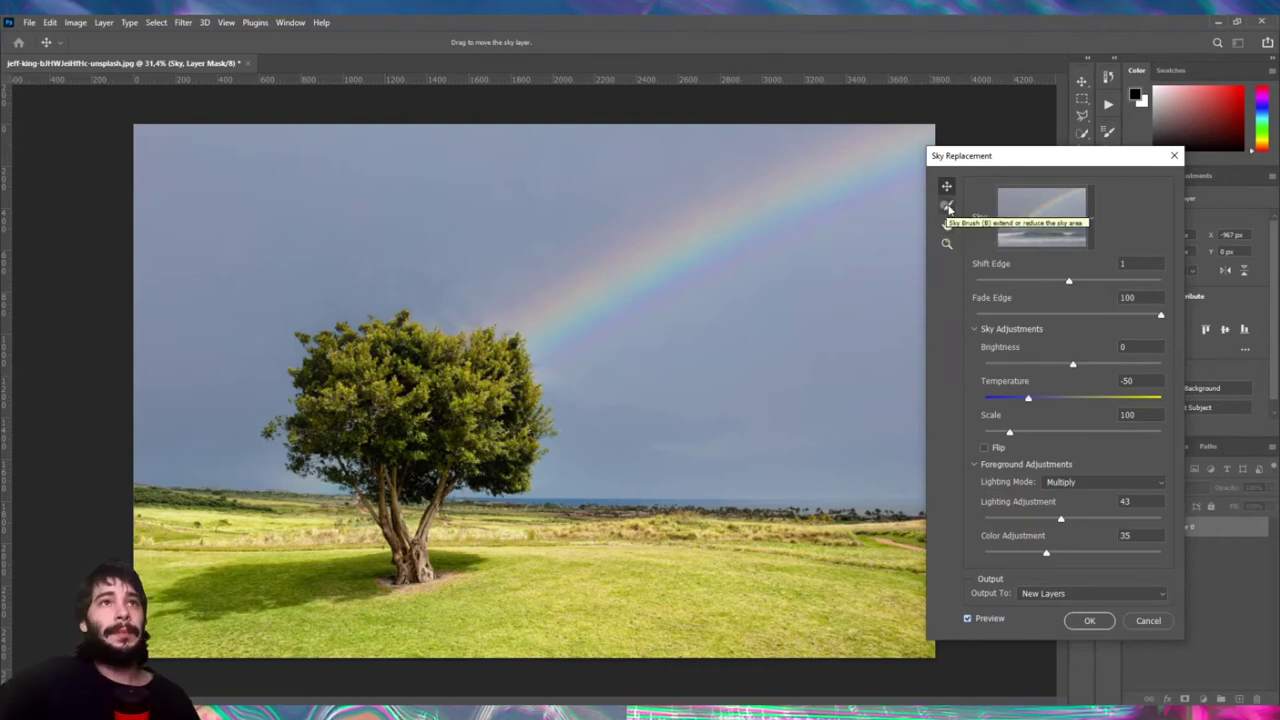
{"action": "left_click", "coordinate": [947, 206]}
{"action": "key", "text": "alt"}
{"action": "left_click_drag", "start_coordinate": [577, 374], "coordinate": [597, 383]}
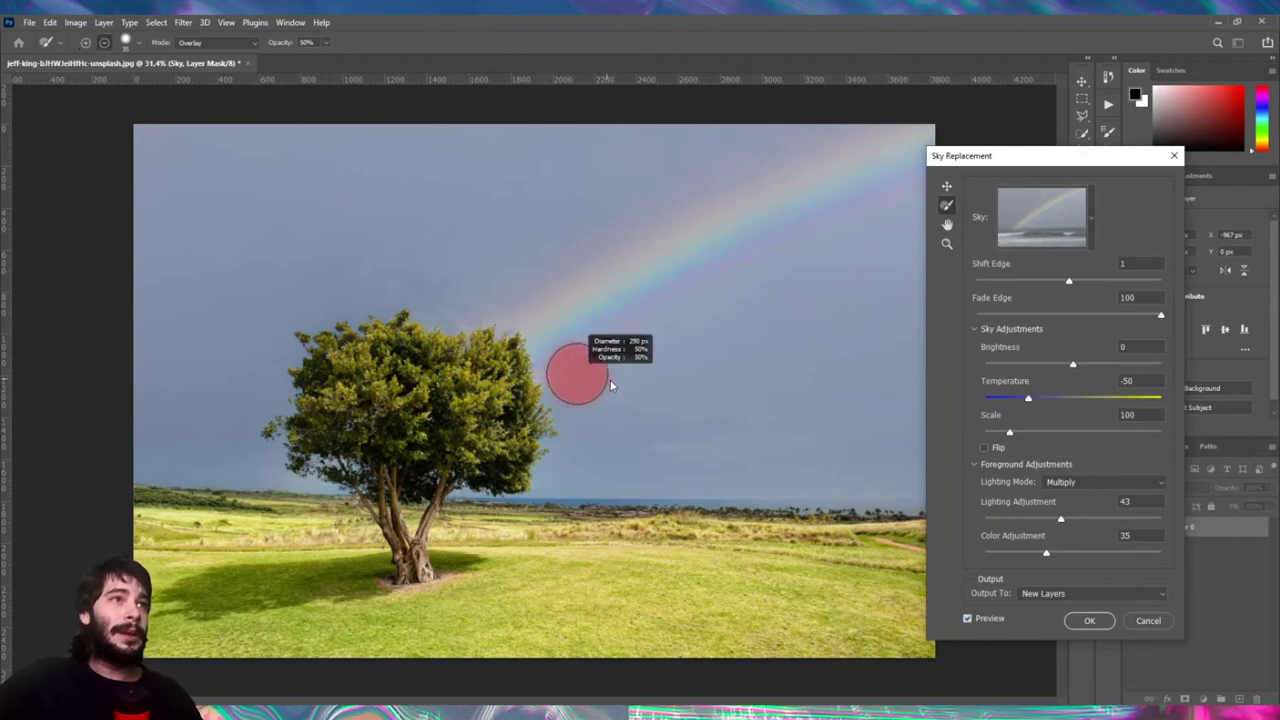
{"action": "left_click_drag", "start_coordinate": [597, 383], "coordinate": [646, 202]}
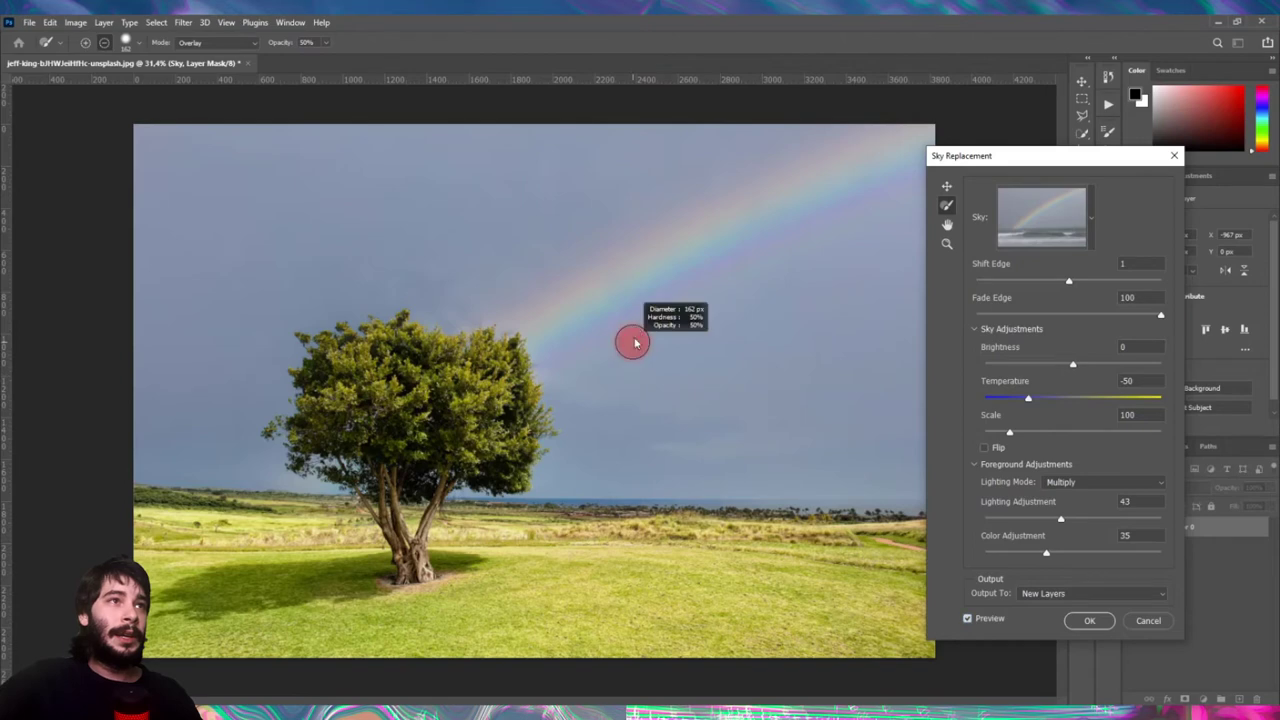
{"action": "left_click_drag", "start_coordinate": [650, 300], "coordinate": [643, 469]}
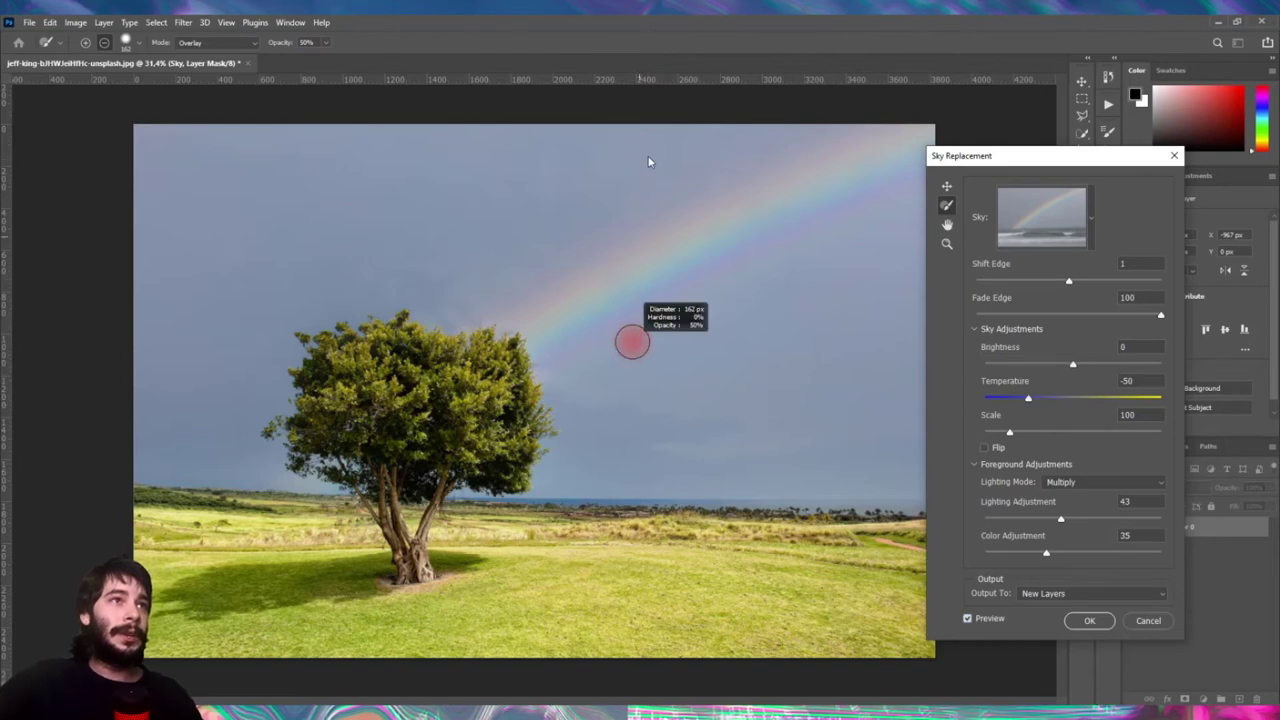
{"action": "left_click_drag", "start_coordinate": [646, 168], "coordinate": [651, 163]}
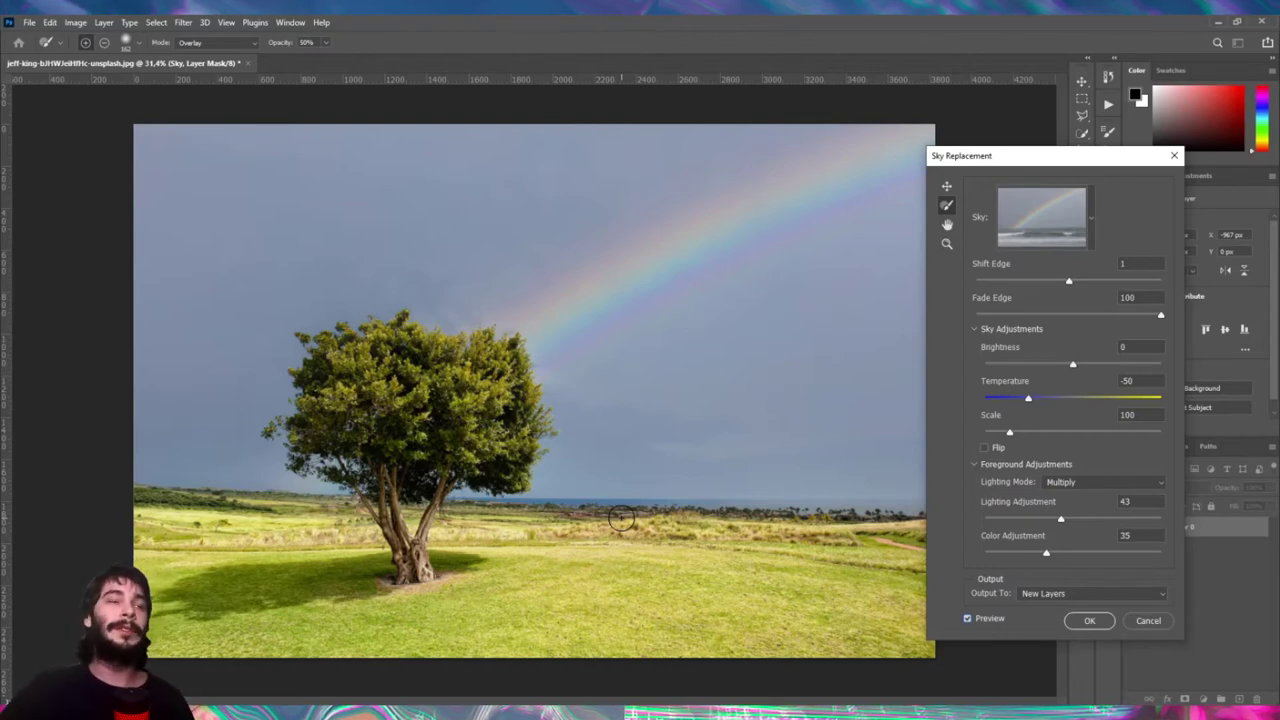
{"action": "left_click", "coordinate": [947, 224]}
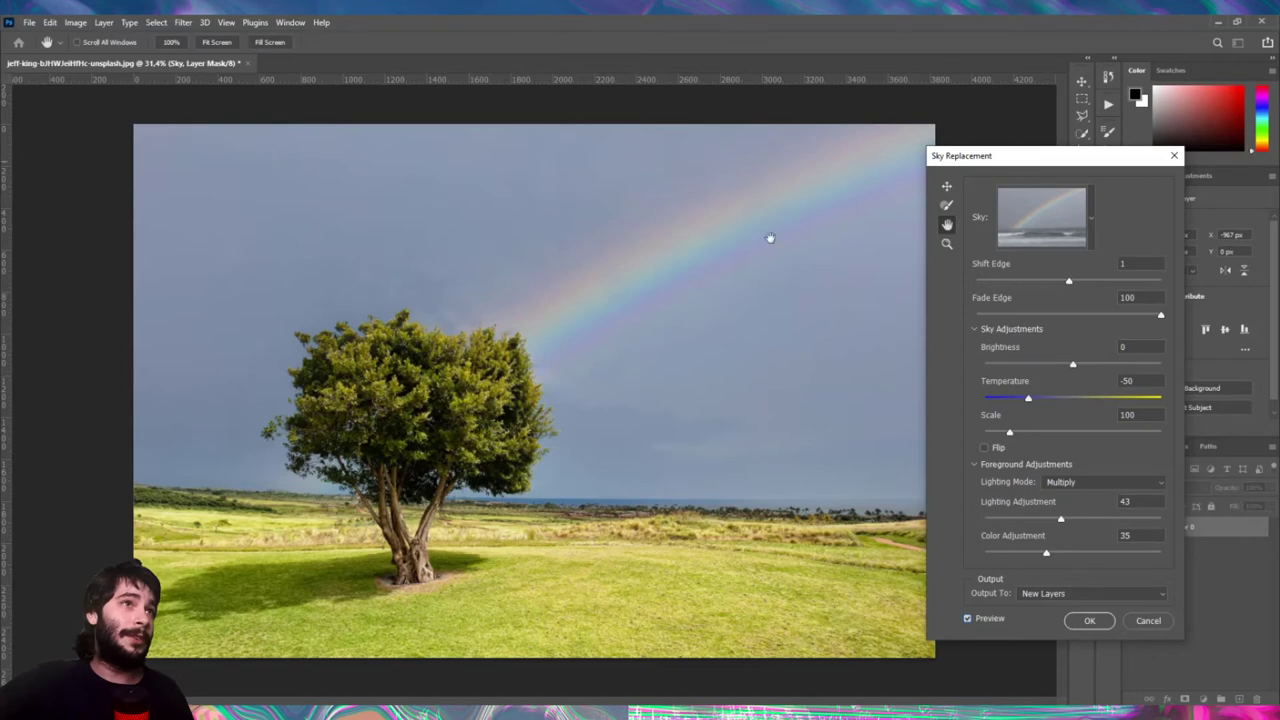
{"action": "left_click", "coordinate": [947, 243]}
{"action": "left_click", "coordinate": [947, 187]}
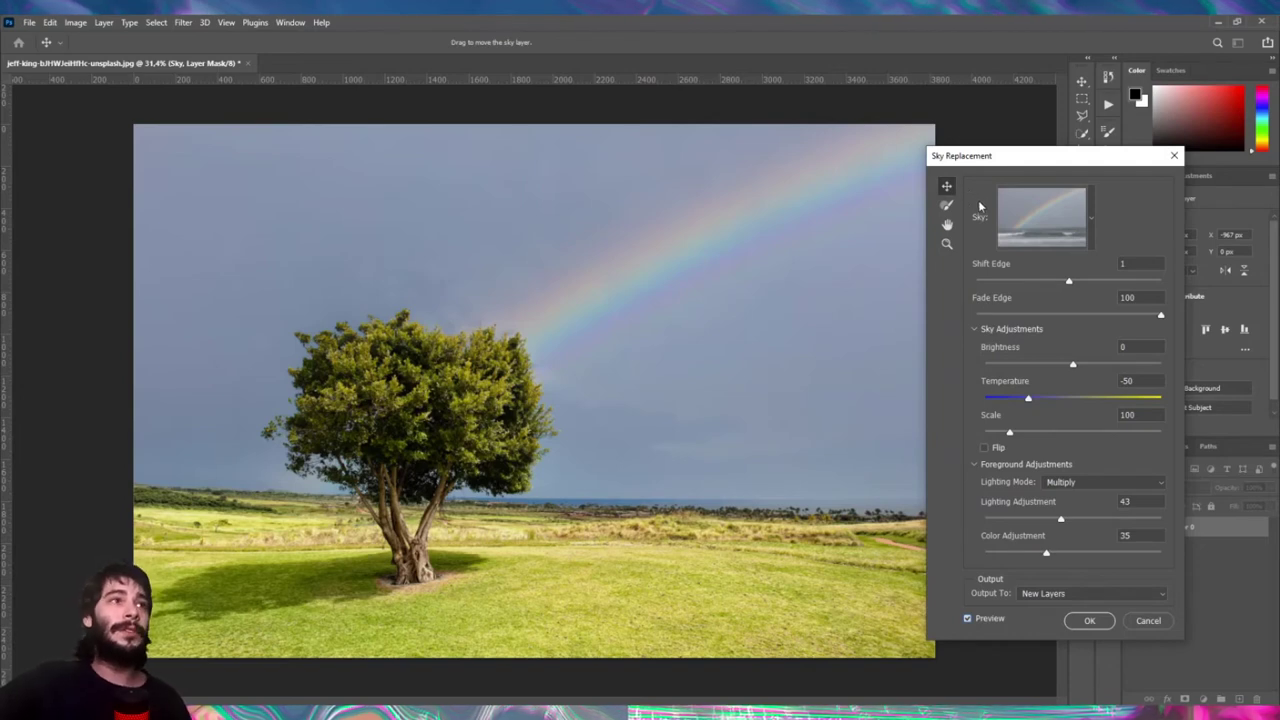
{"action": "left_click", "coordinate": [1090, 621]}
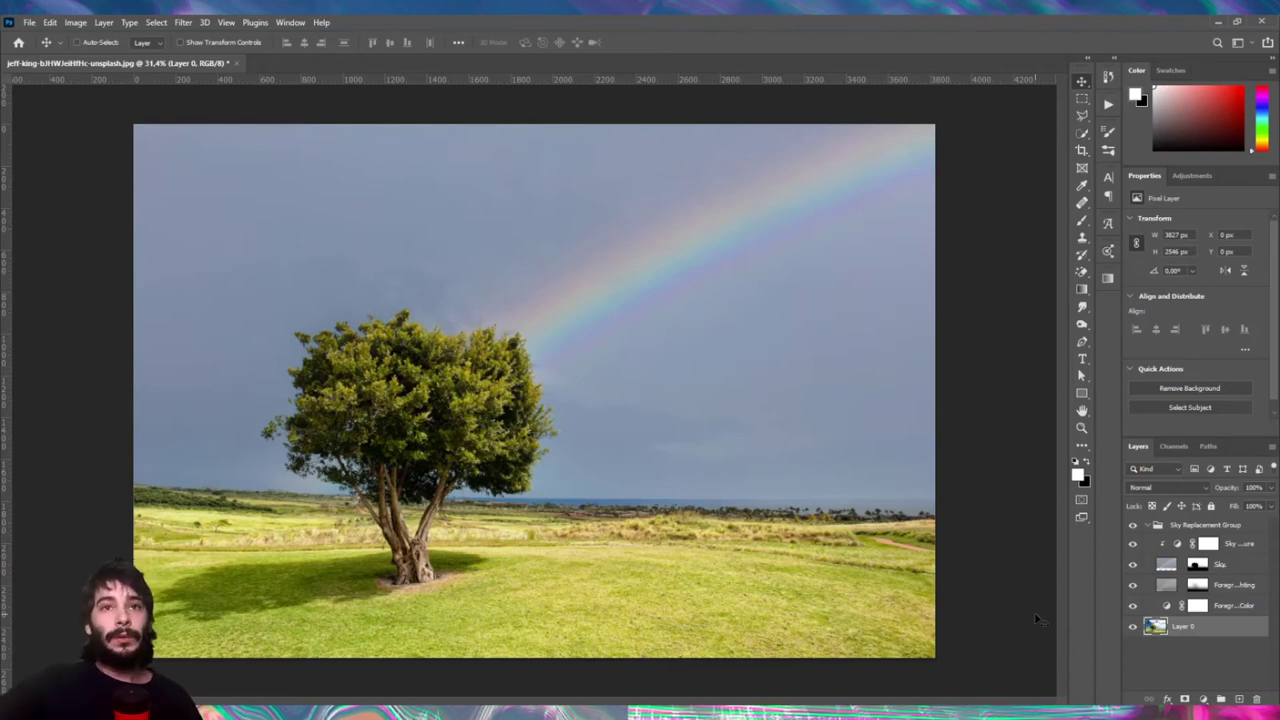
{"action": "left_click", "coordinate": [1203, 525]}
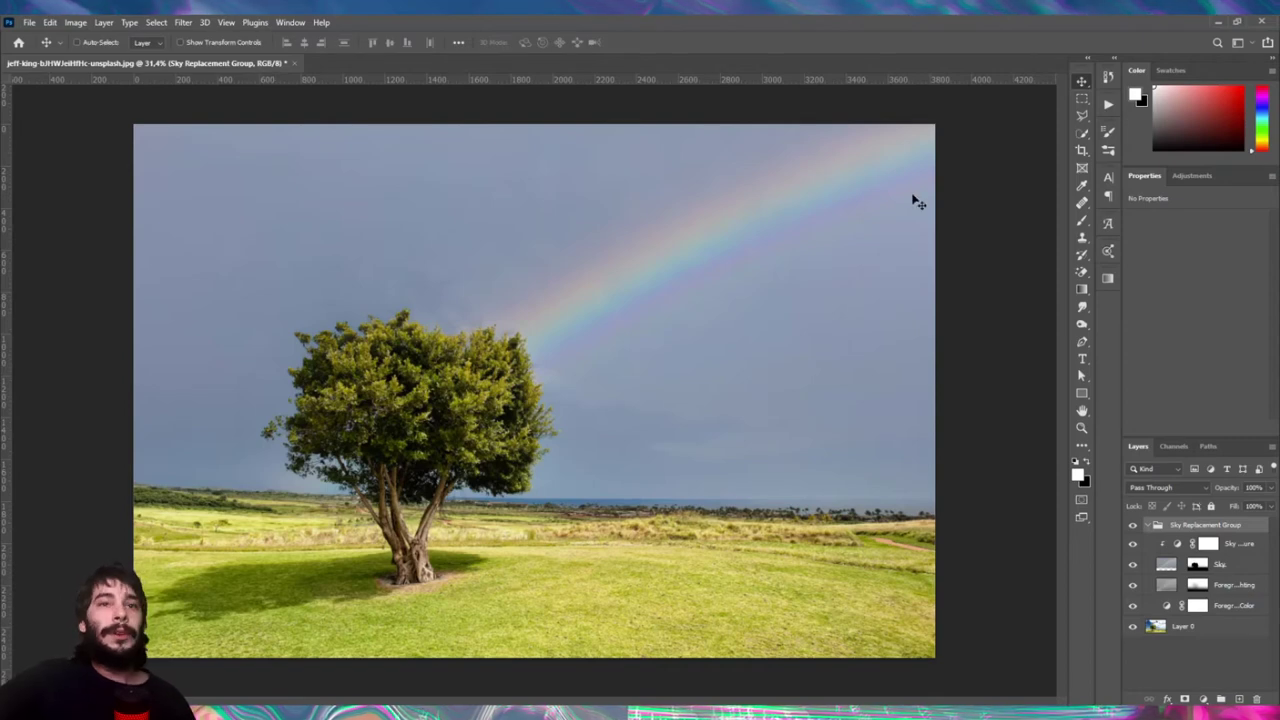
{"action": "left_click", "coordinate": [1134, 527]}
{"action": "left_click", "coordinate": [1134, 527]}
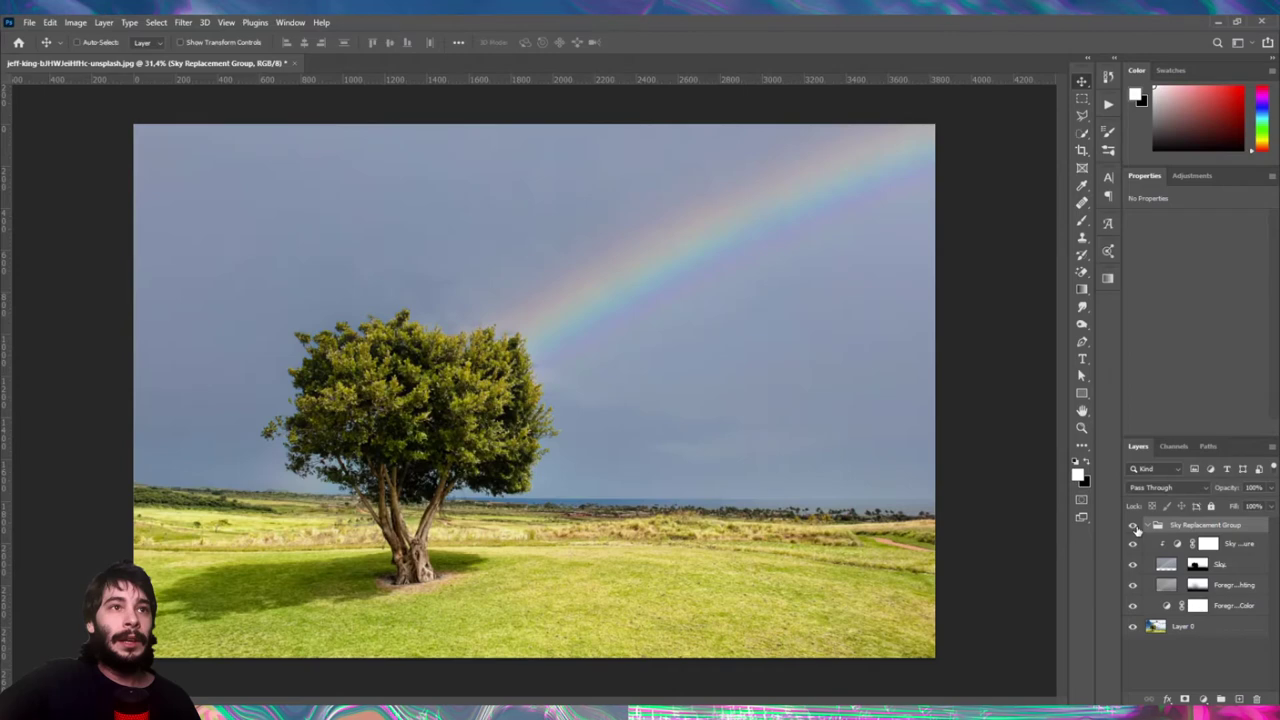
{"action": "left_click", "coordinate": [1134, 527]}
{"action": "left_click", "coordinate": [1134, 527]}
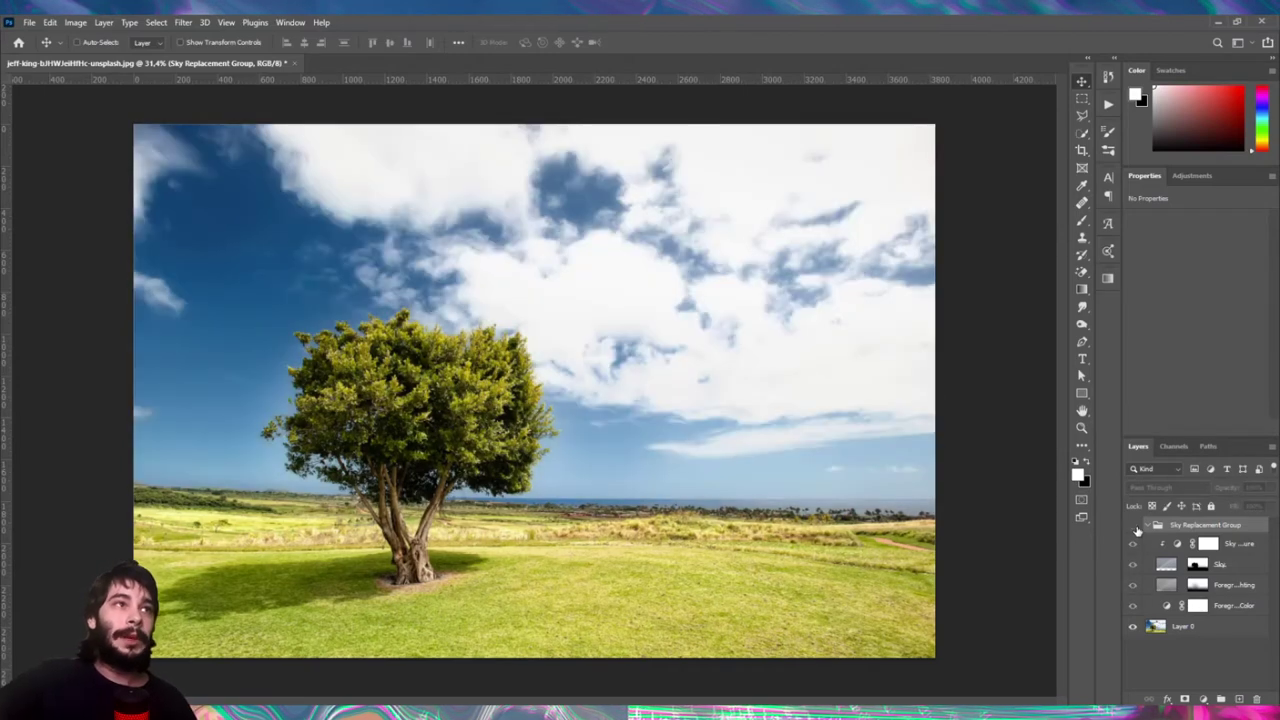
{"action": "left_click", "coordinate": [1134, 527]}
{"action": "left_click", "coordinate": [1134, 527]}
{"action": "left_click", "coordinate": [1134, 527]}
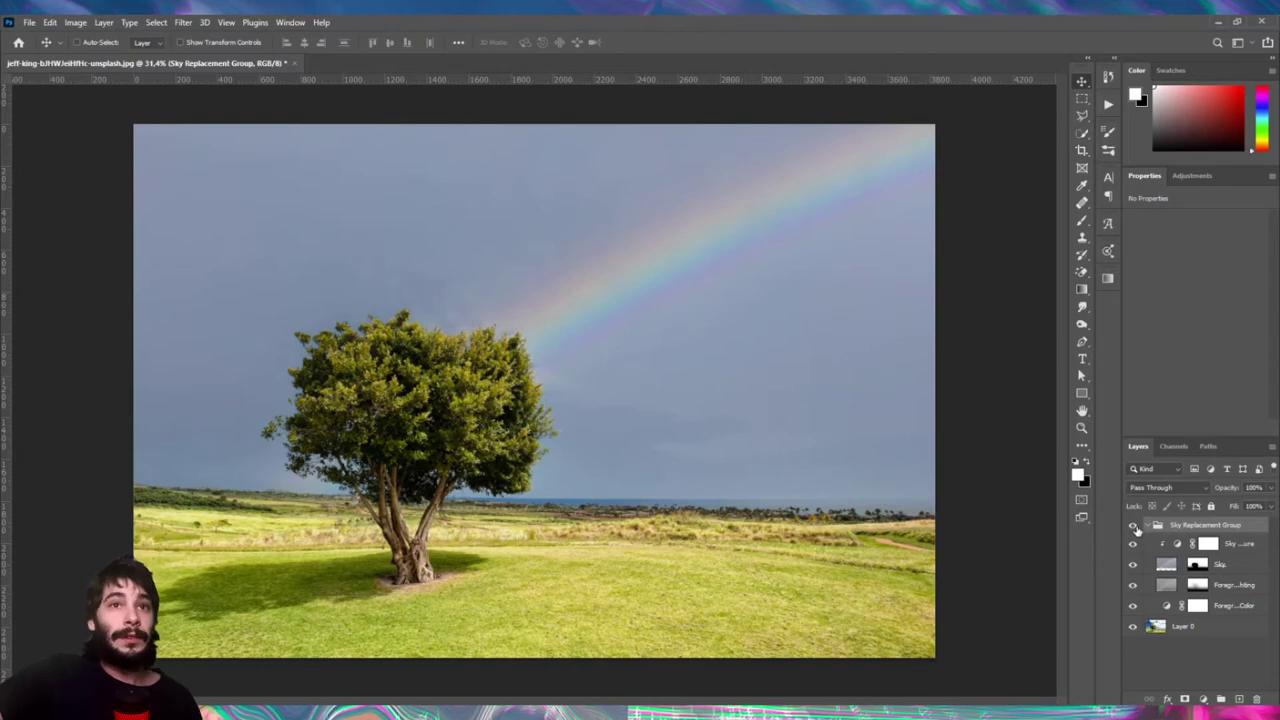
{"action": "left_click", "coordinate": [1228, 607]}
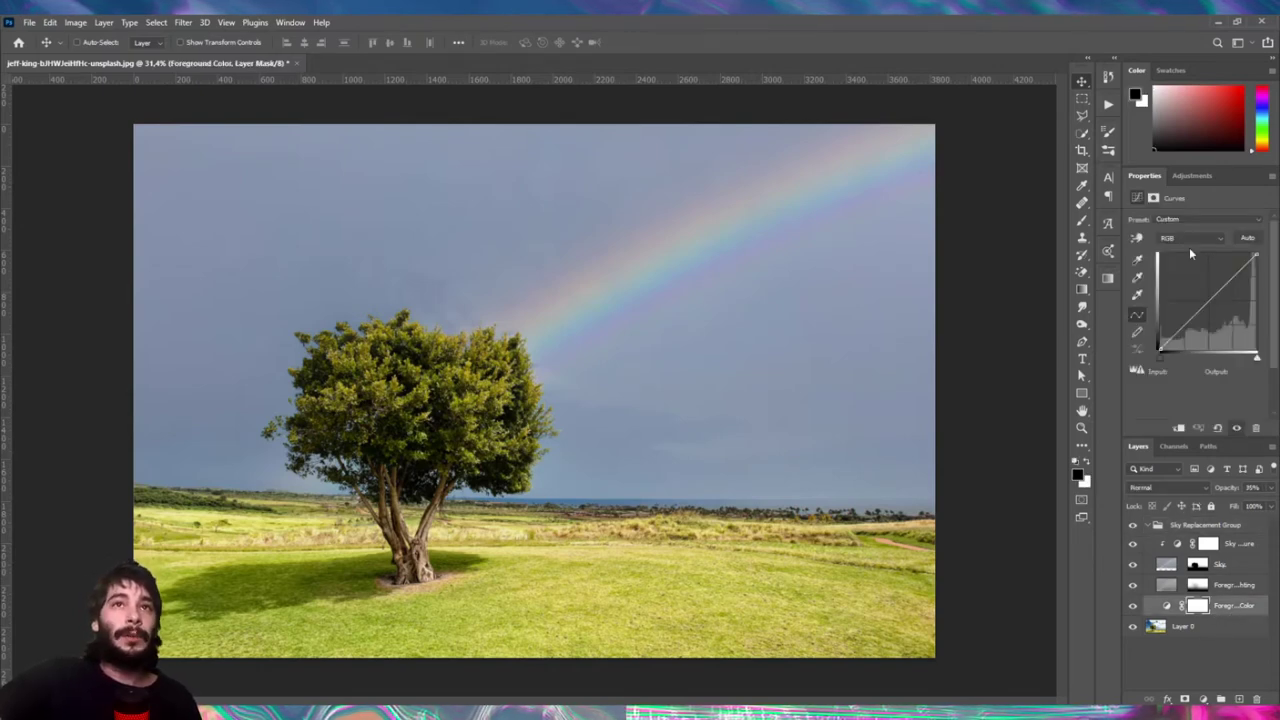
Step: Bend the Foreground Color curve to a midtone point of Input 139, Output 107, toggling visibility to compare
{"action": "left_click_drag", "start_coordinate": [1238, 347], "coordinate": [1234, 318]}
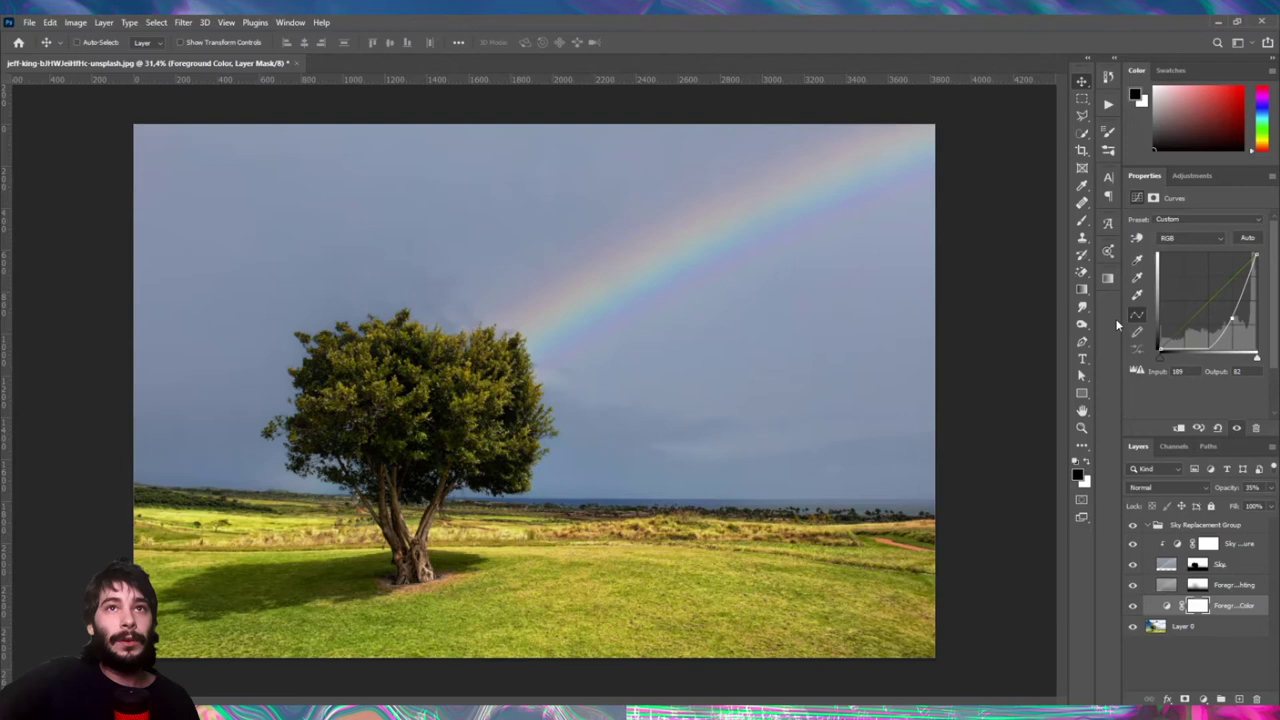
{"action": "left_click_drag", "start_coordinate": [1213, 327], "coordinate": [1211, 310]}
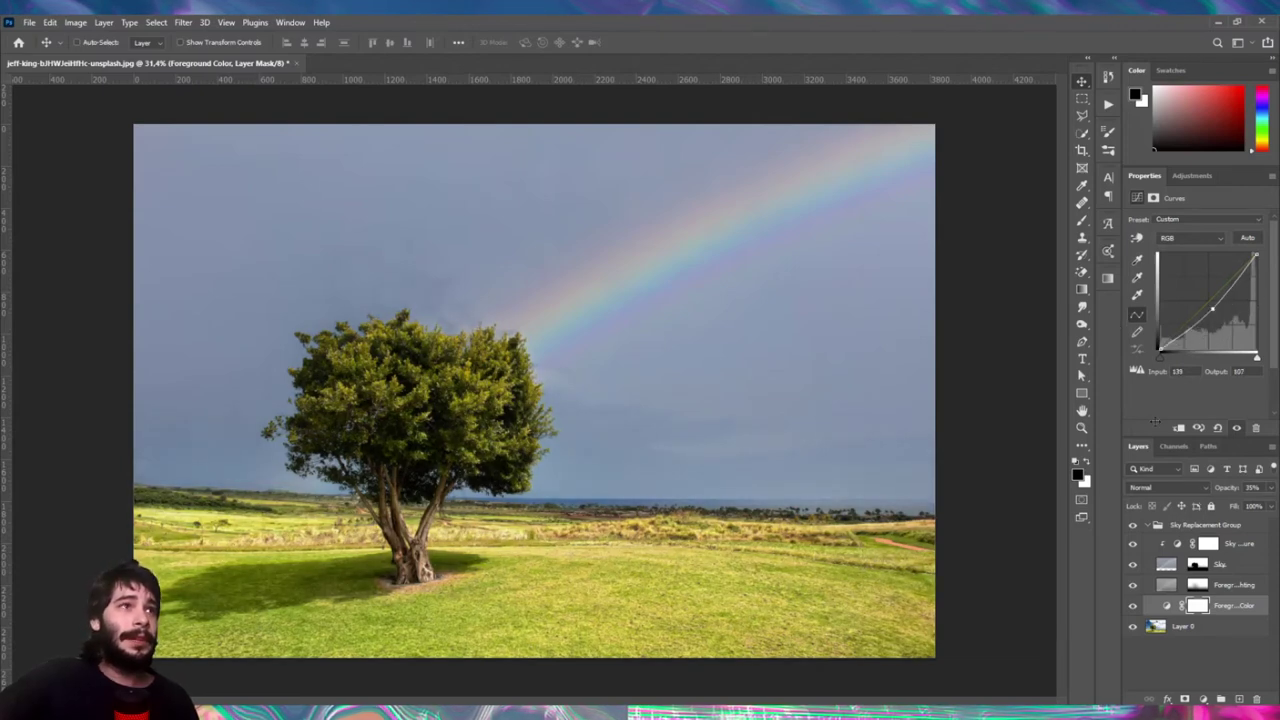
{"action": "left_click", "coordinate": [1133, 607]}
{"action": "left_click", "coordinate": [1133, 607]}
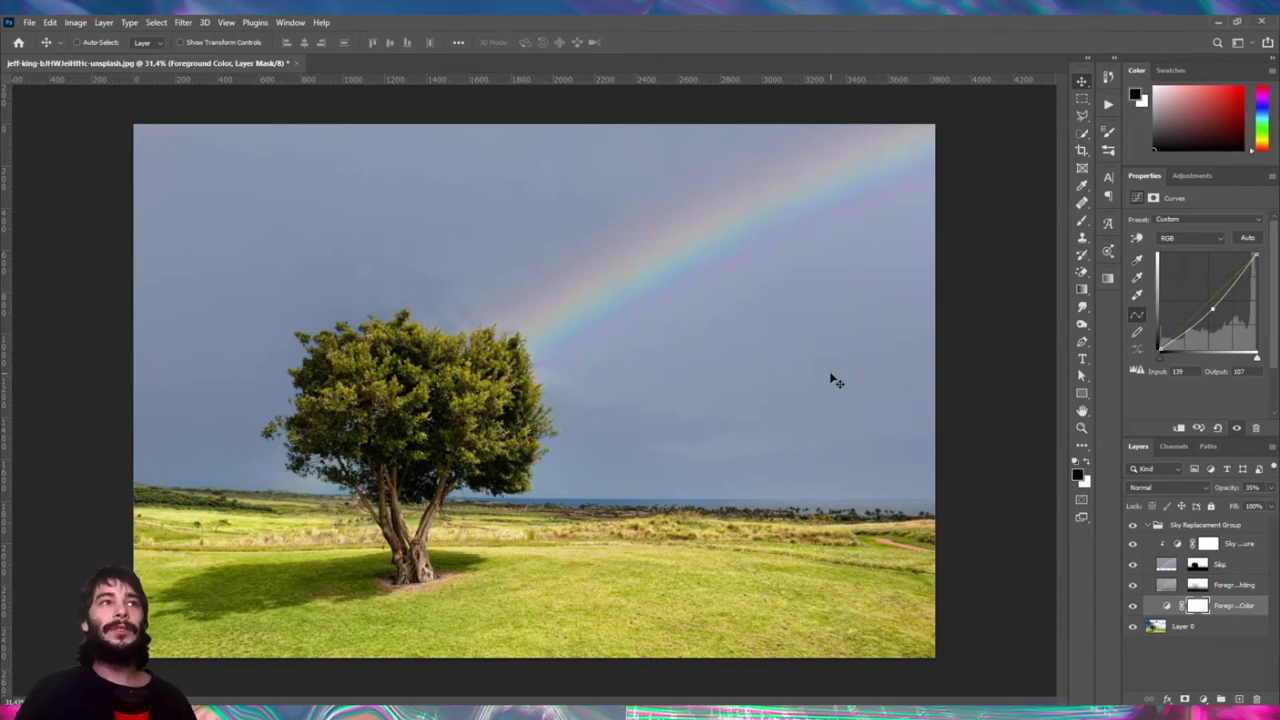
{"action": "left_click", "coordinate": [1244, 588]}
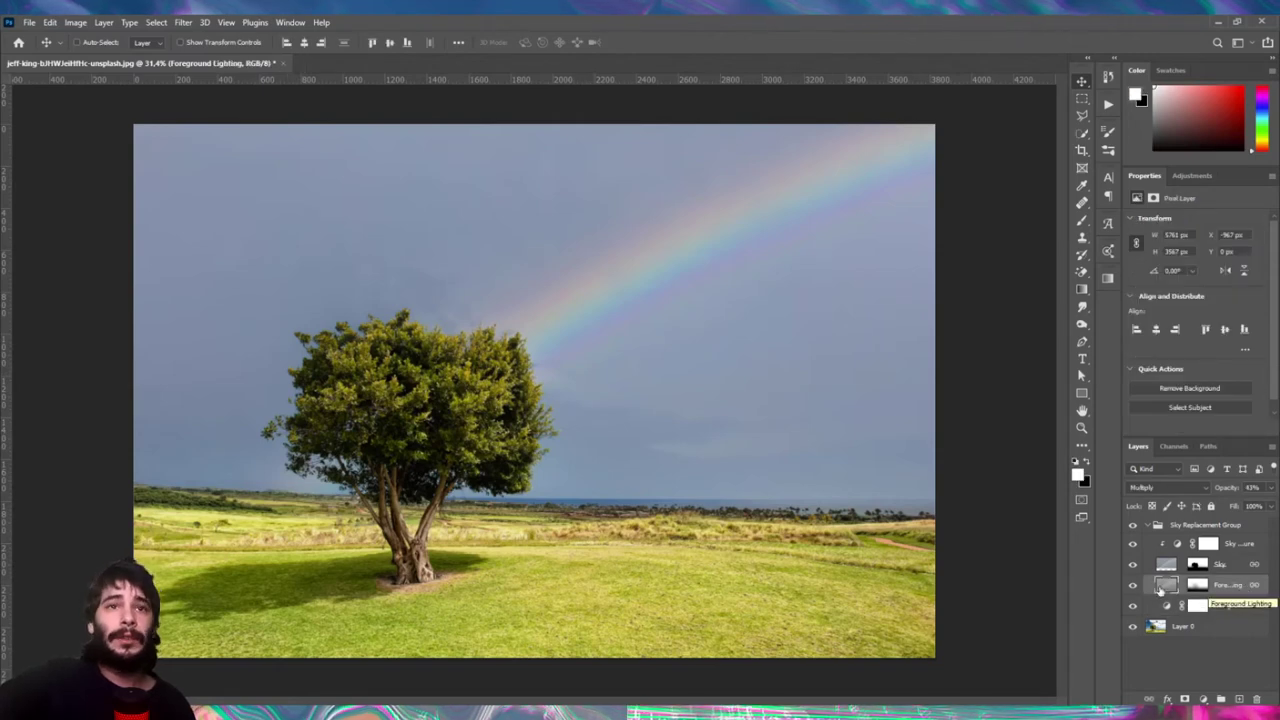
{"action": "left_click", "coordinate": [1133, 586]}
{"action": "left_click", "coordinate": [1133, 588]}
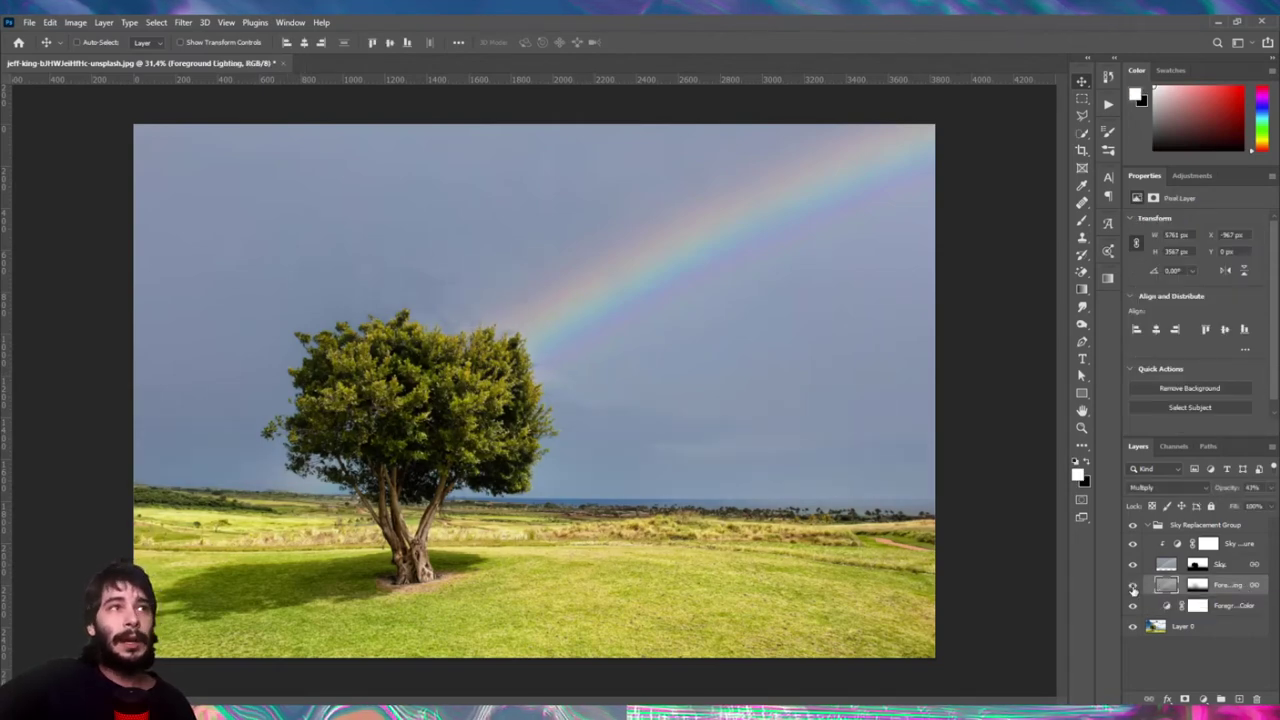
{"action": "left_click", "coordinate": [1133, 588]}
{"action": "left_click", "coordinate": [1133, 588]}
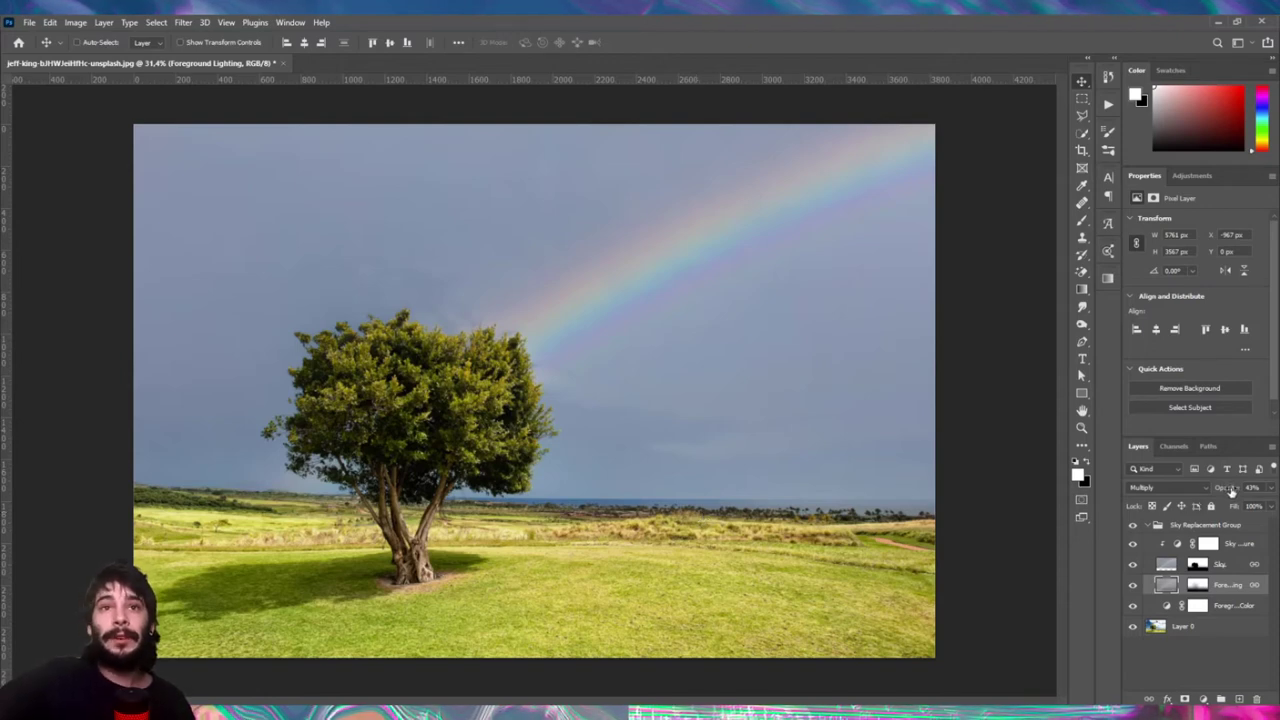
{"action": "left_click", "coordinate": [1199, 588], "text": "alt"}
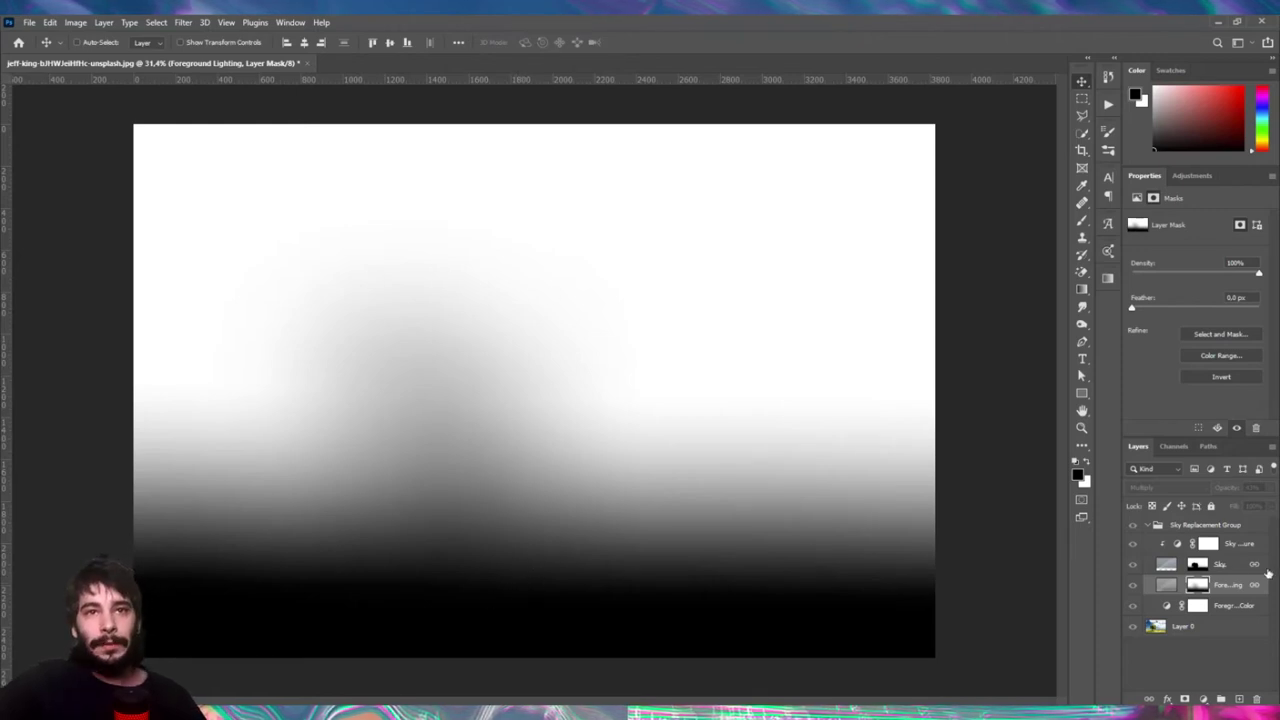
{"action": "left_click", "coordinate": [1166, 585]}
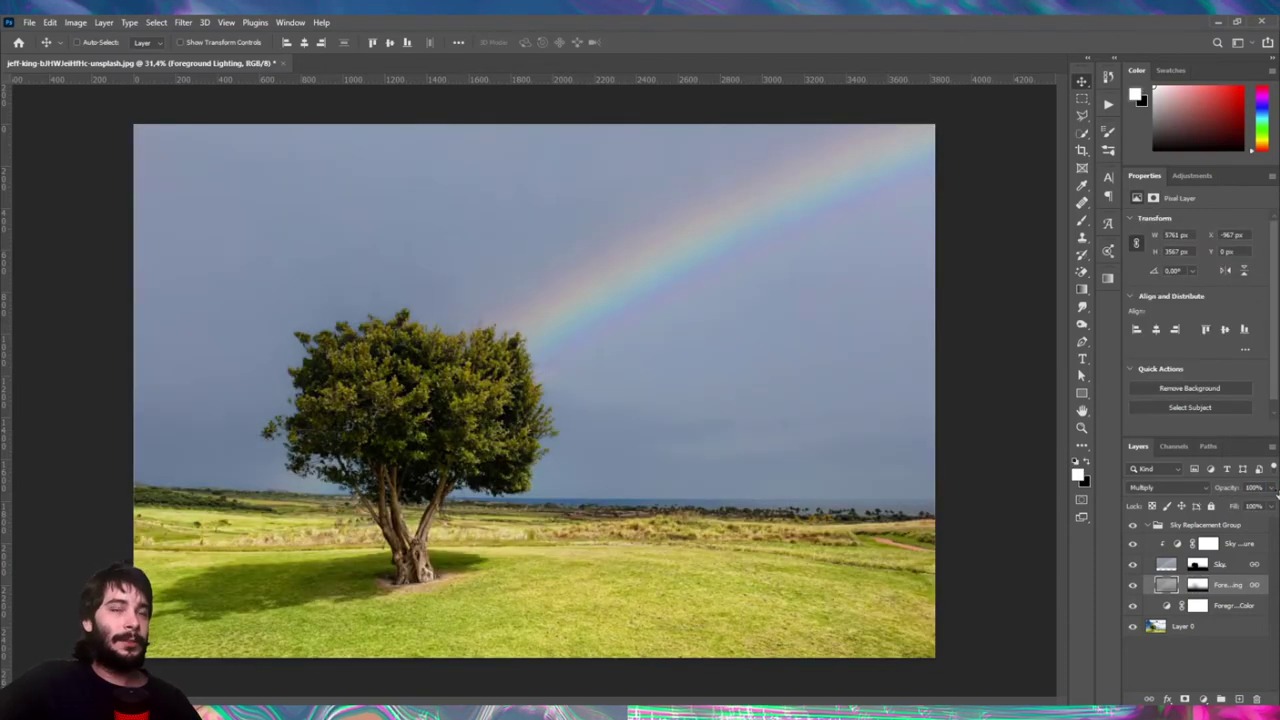
{"action": "type", "text": "43"}
{"action": "key", "text": "Return"}
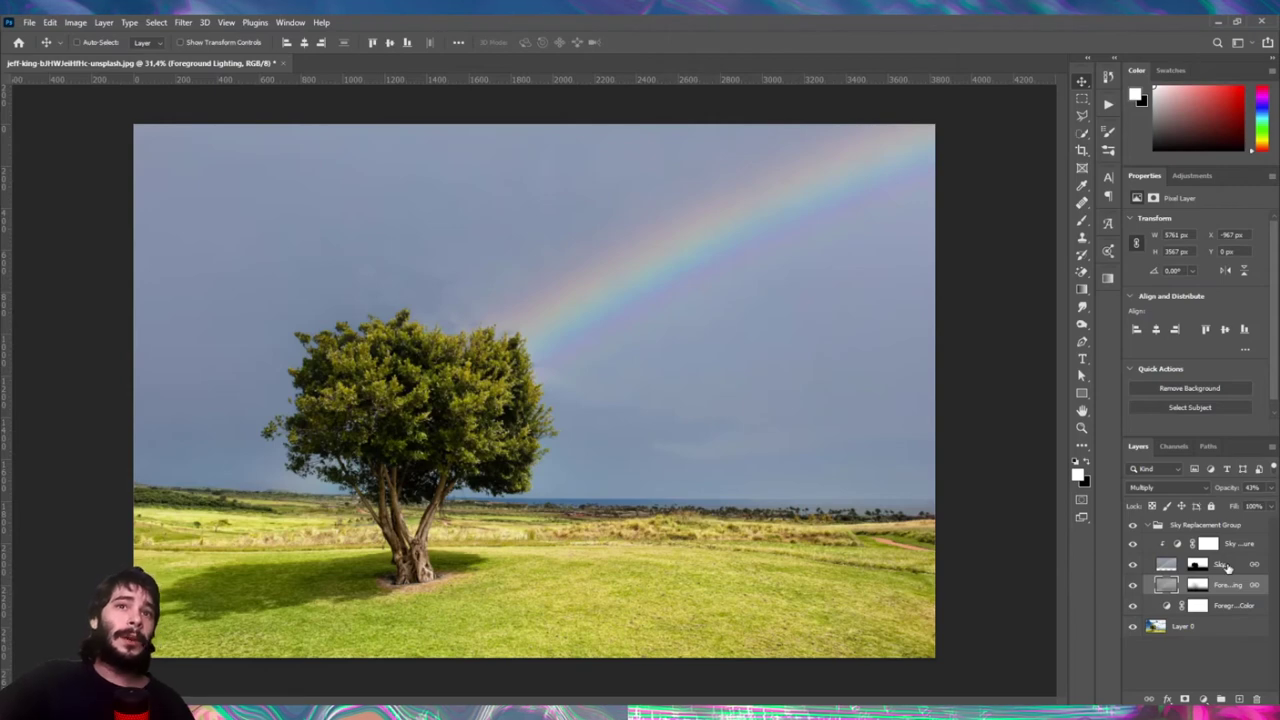
{"action": "left_click", "coordinate": [1227, 567]}
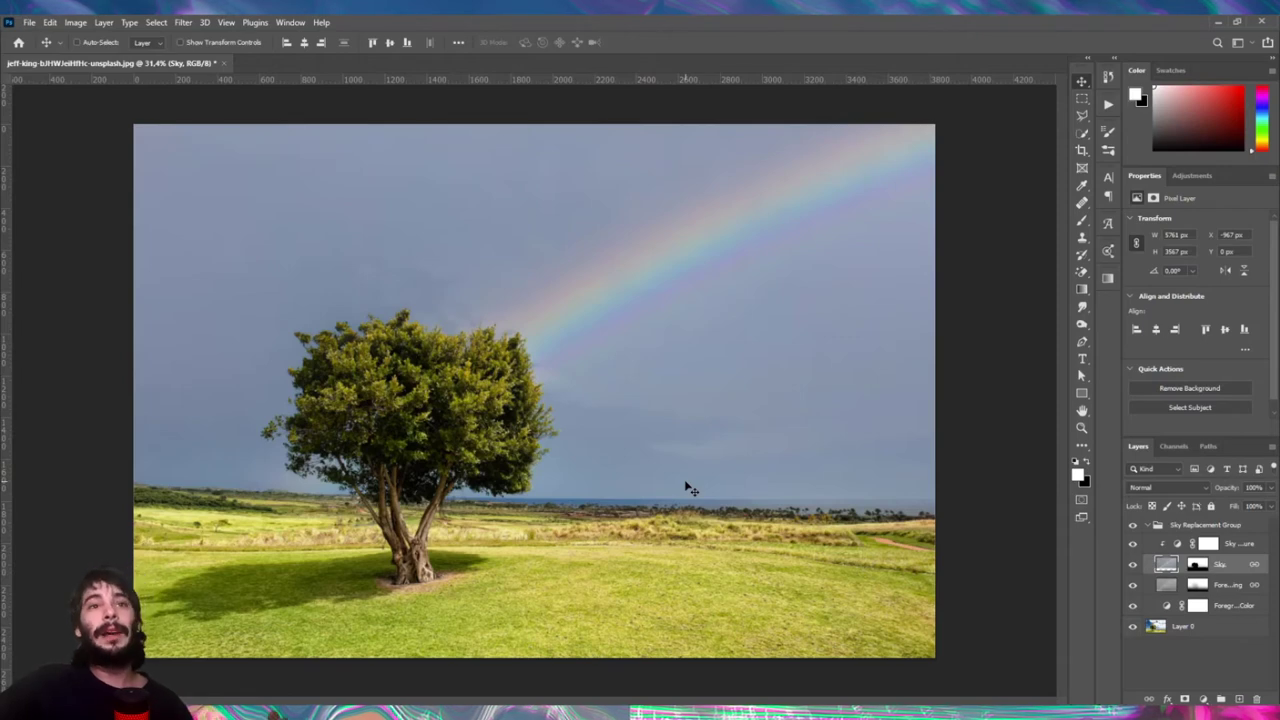
Step: Alt-click the Sky layer's mask thumbnail to view its black-and-white mask alone
{"action": "left_click", "coordinate": [1197, 564], "text": "alt"}
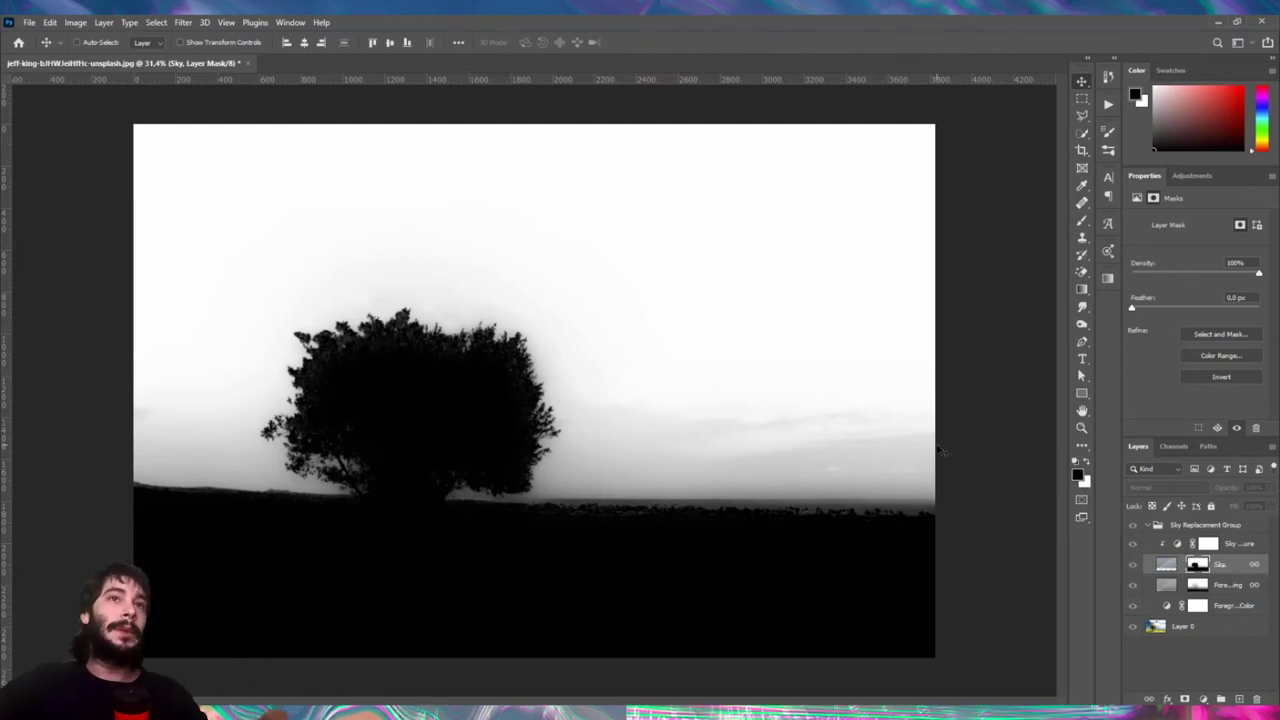
Step: Set up an enlarged white Soft Round brush at 32% flow and 71% opacity
{"action": "key", "text": "b"}
{"action": "left_click_drag", "start_coordinate": [345, 46], "coordinate": [370, 46]}
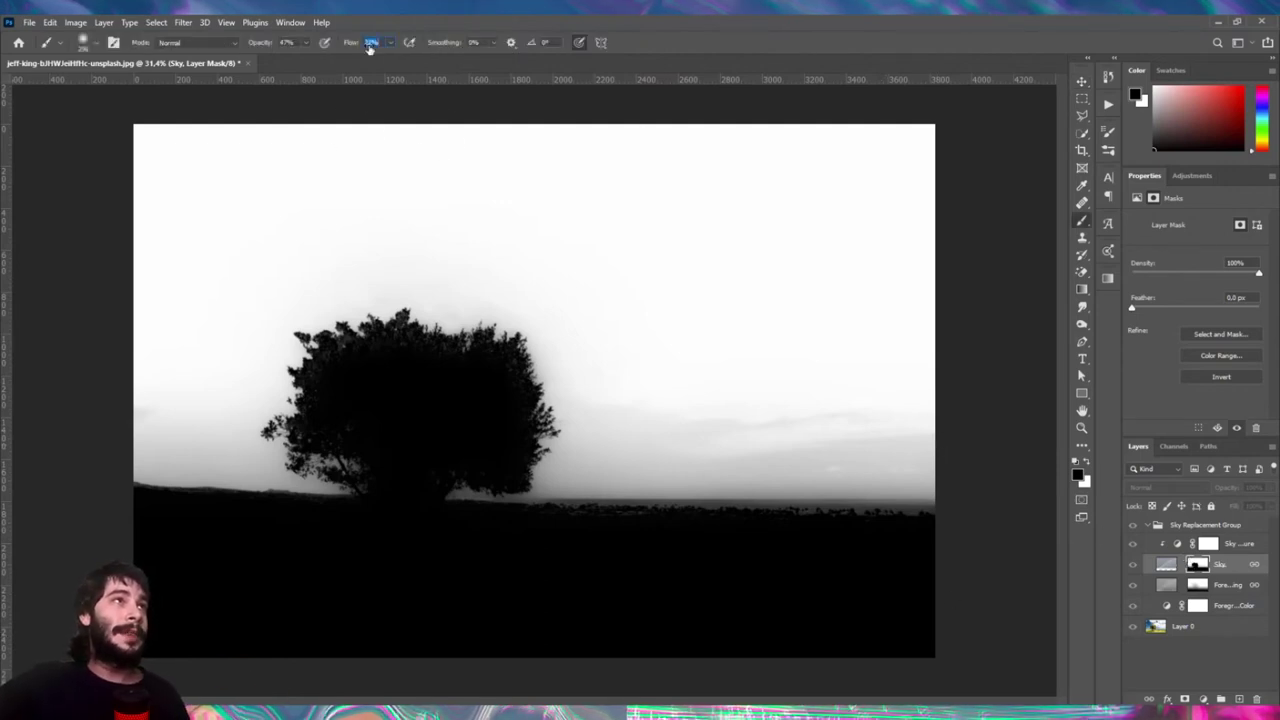
{"action": "left_click_drag", "start_coordinate": [258, 46], "coordinate": [272, 46]}
{"action": "right_click", "coordinate": [697, 274]}
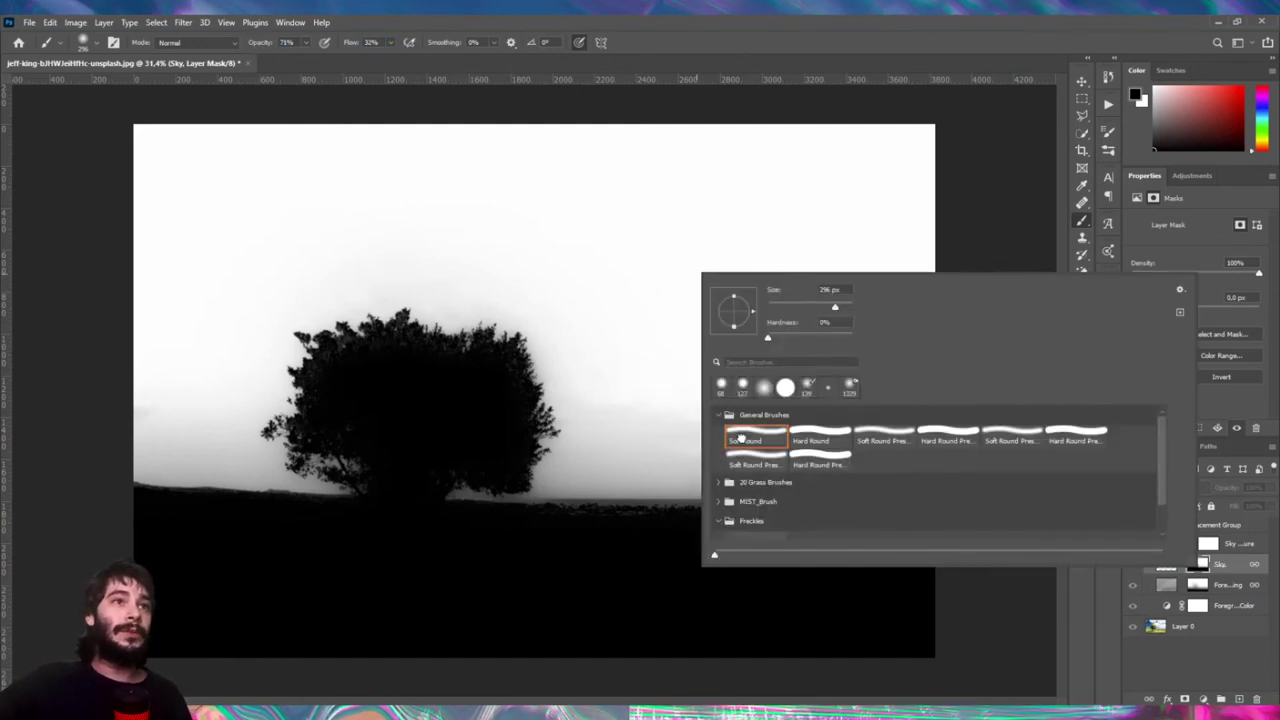
{"action": "double_click", "coordinate": [741, 437]}
{"action": "key", "text": "x"}
{"action": "key", "text": "bracketright"}
{"action": "key", "text": "bracketright"}
{"action": "key", "text": "bracketright"}
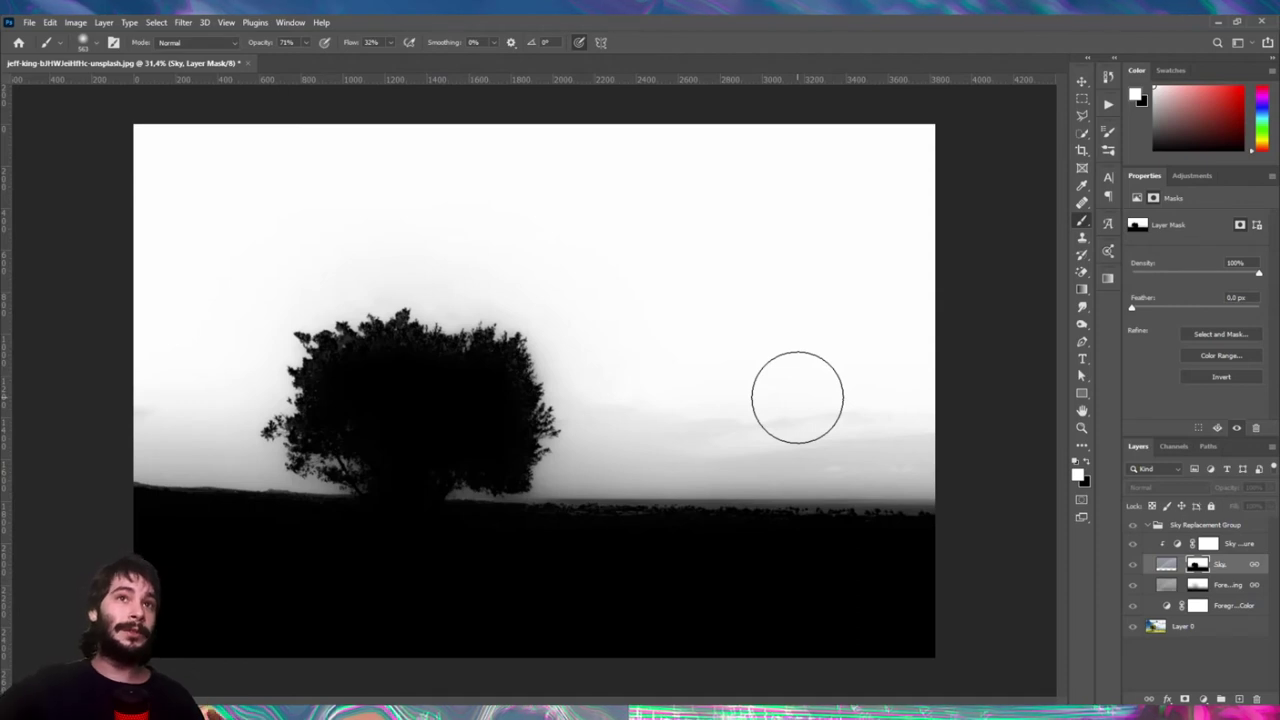
{"action": "left_click", "coordinate": [1081, 325]}
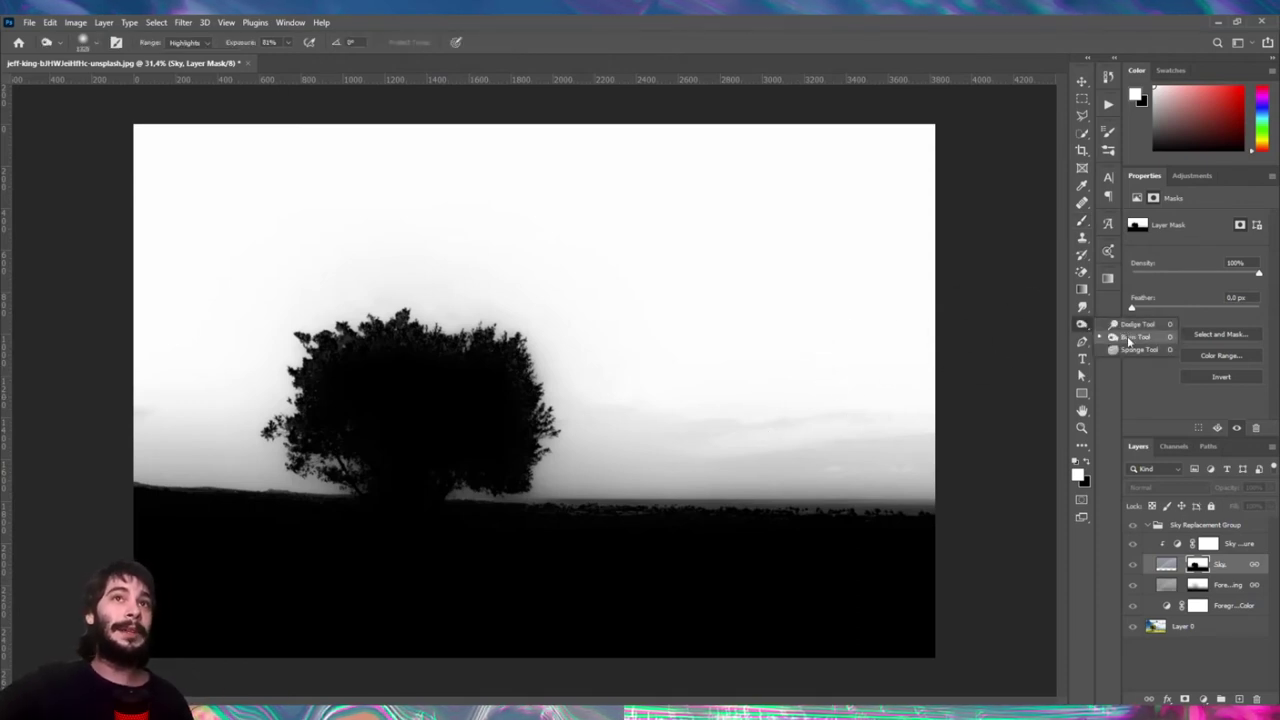
Step: Select the Dodge Tool set to the Highlights range at 35% exposure
{"action": "left_click", "coordinate": [1128, 341]}
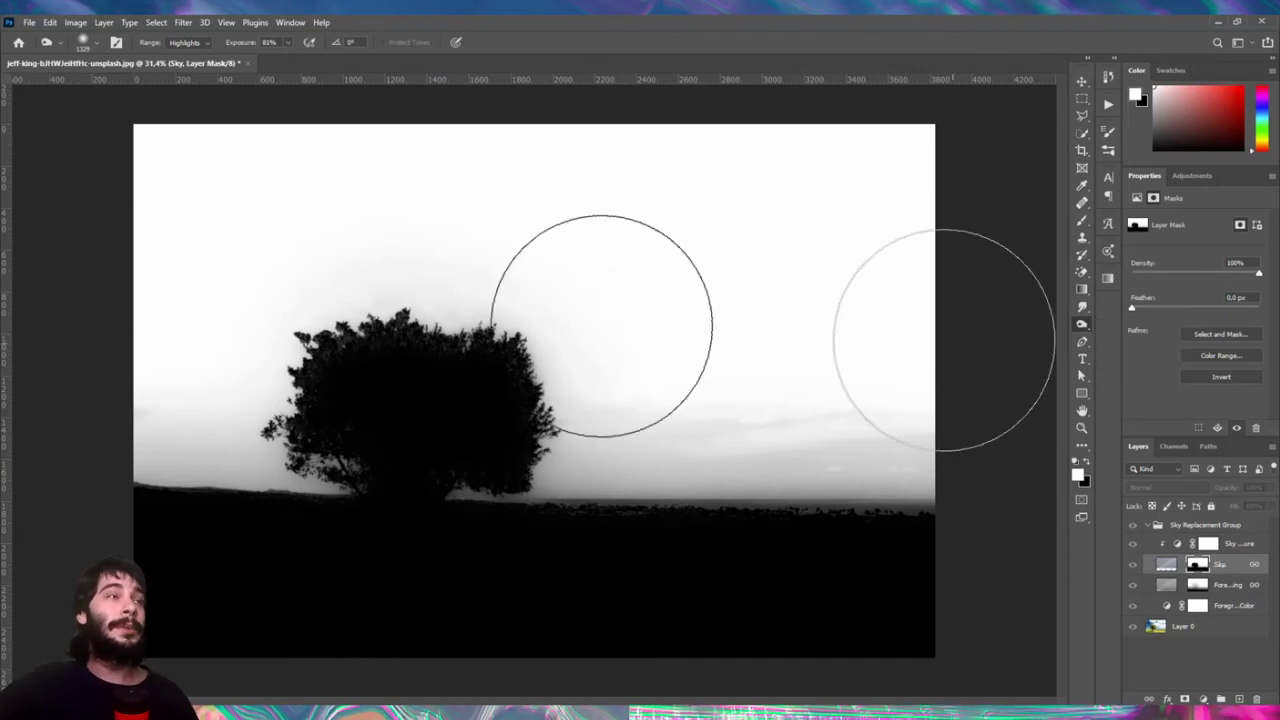
{"action": "left_click", "coordinate": [188, 43]}
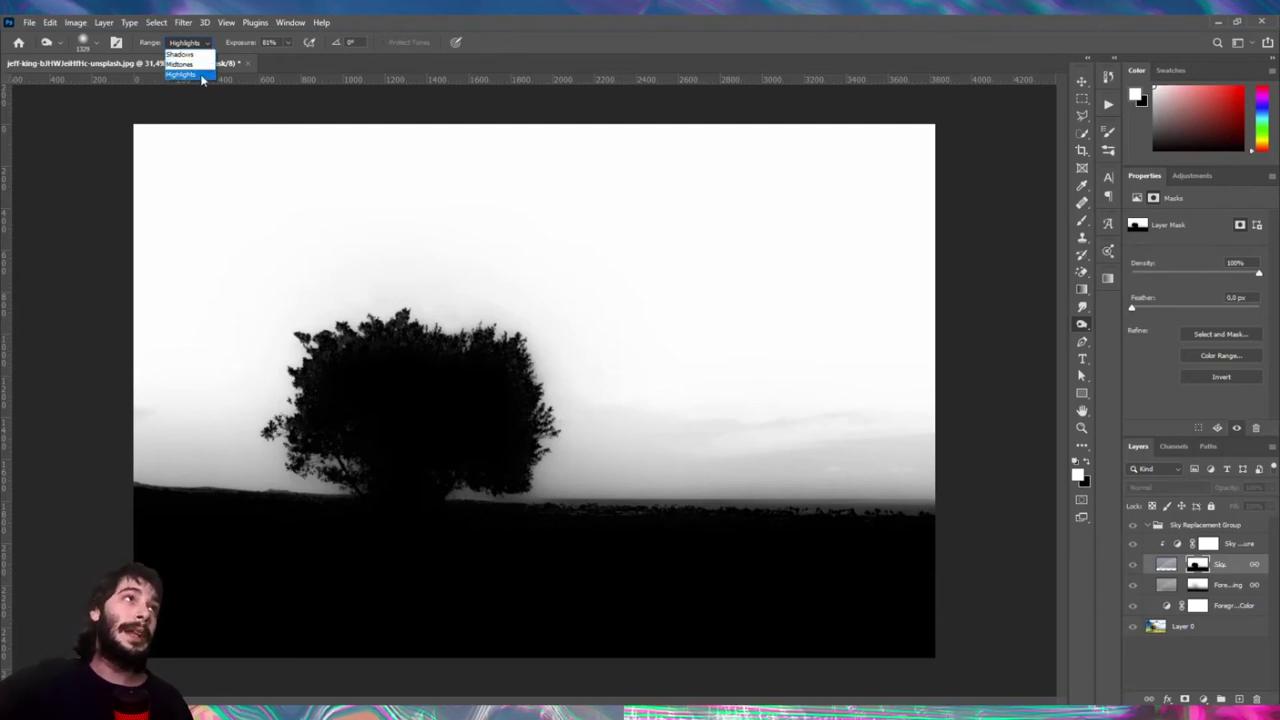
{"action": "left_click", "coordinate": [250, 48]}
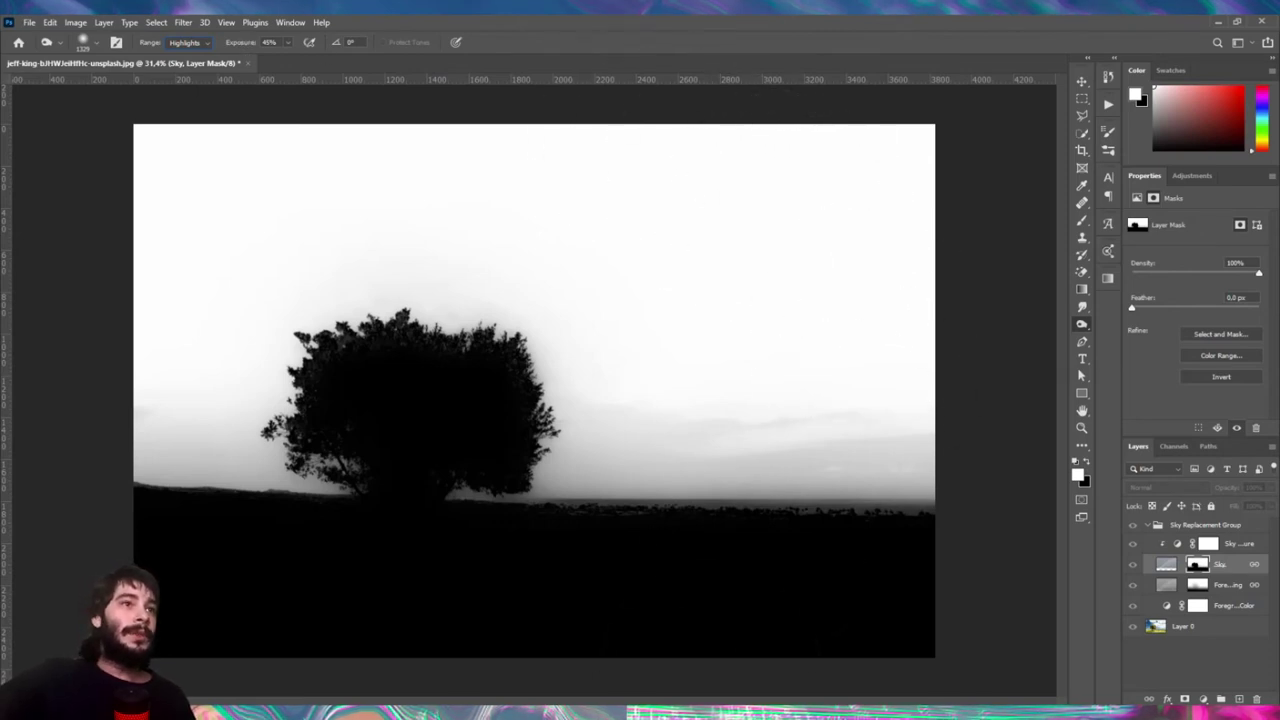
{"action": "right_click", "coordinate": [1082, 325]}
{"action": "left_click", "coordinate": [1135, 337]}
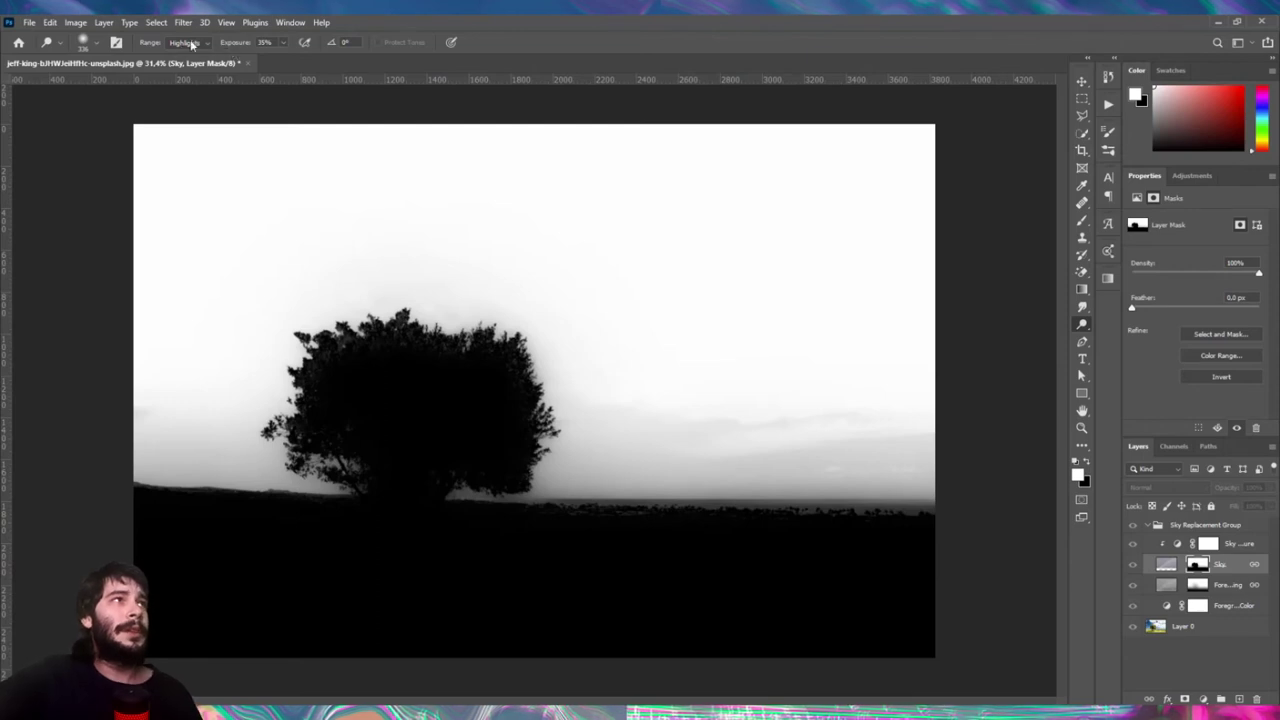
Step: With a larger brush, dodge the grey sky around the tree and horizon to near-white in the Sky mask
{"action": "left_click_drag", "start_coordinate": [657, 377], "coordinate": [700, 376]}
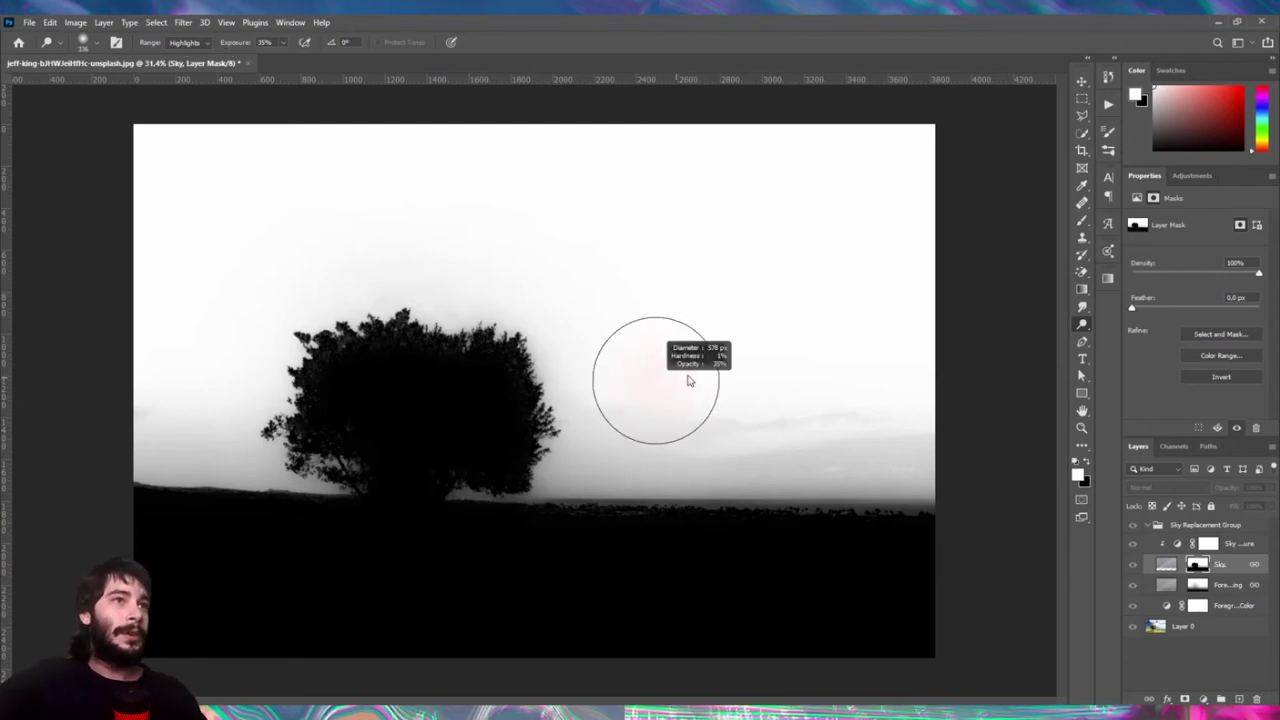
{"action": "mouse_move", "coordinate": [617, 349]}
{"action": "left_mouse_down"}
{"action": "mouse_move", "coordinate": [671, 443]}
{"action": "mouse_move", "coordinate": [591, 410]}
{"action": "mouse_move", "coordinate": [1018, 428]}
{"action": "mouse_move", "coordinate": [894, 449]}
{"action": "mouse_move", "coordinate": [908, 465]}
{"action": "mouse_move", "coordinate": [1017, 443]}
{"action": "mouse_move", "coordinate": [885, 458]}
{"action": "mouse_move", "coordinate": [480, 434]}
{"action": "mouse_move", "coordinate": [634, 451]}
{"action": "mouse_move", "coordinate": [411, 463]}
{"action": "mouse_move", "coordinate": [480, 463]}
{"action": "left_mouse_up"}
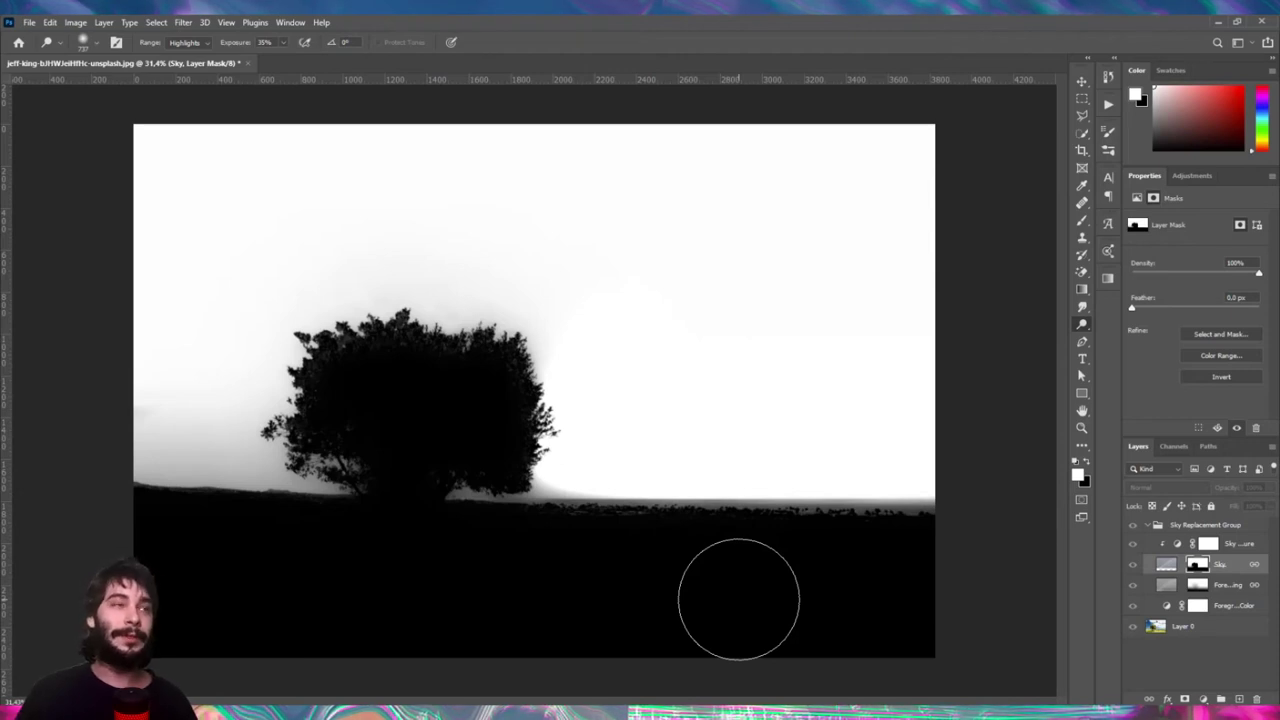
{"action": "mouse_move", "coordinate": [557, 334]}
{"action": "left_mouse_down"}
{"action": "mouse_move", "coordinate": [449, 286]}
{"action": "mouse_move", "coordinate": [314, 309]}
{"action": "mouse_move", "coordinate": [330, 345]}
{"action": "mouse_move", "coordinate": [320, 435]}
{"action": "mouse_move", "coordinate": [91, 480]}
{"action": "mouse_move", "coordinate": [120, 434]}
{"action": "mouse_move", "coordinate": [372, 477]}
{"action": "mouse_move", "coordinate": [614, 457]}
{"action": "mouse_move", "coordinate": [390, 484]}
{"action": "mouse_move", "coordinate": [531, 466]}
{"action": "mouse_move", "coordinate": [171, 457]}
{"action": "left_mouse_up"}
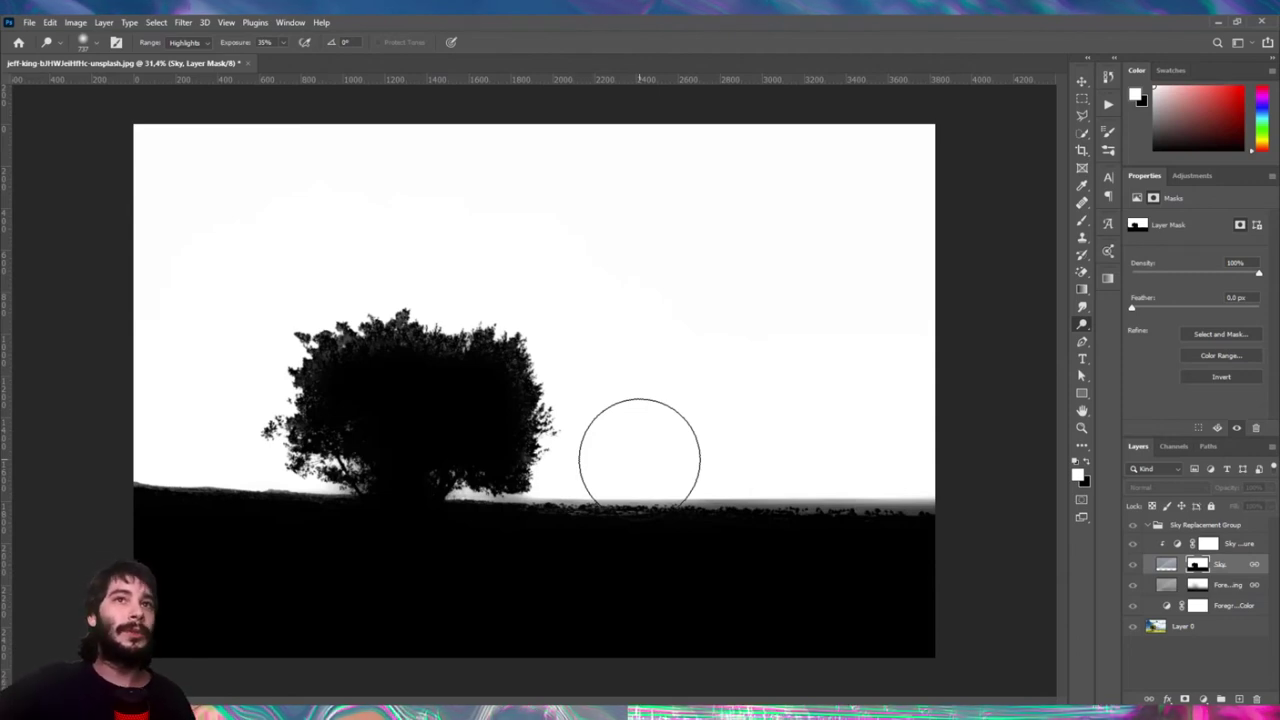
{"action": "right_click", "coordinate": [1081, 326]}
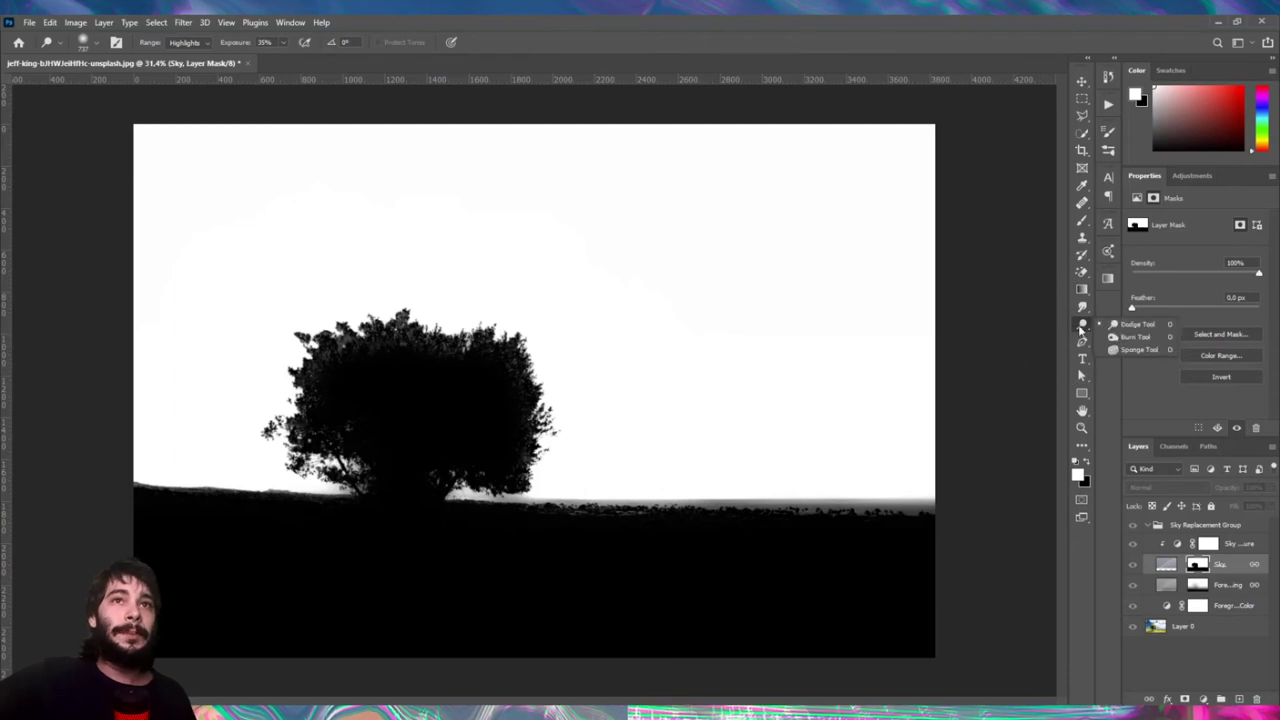
Step: Burn the grey band under the tree and the treetop patches black using Midtones range
{"action": "left_click", "coordinate": [1120, 338]}
{"action": "left_click", "coordinate": [185, 42]}
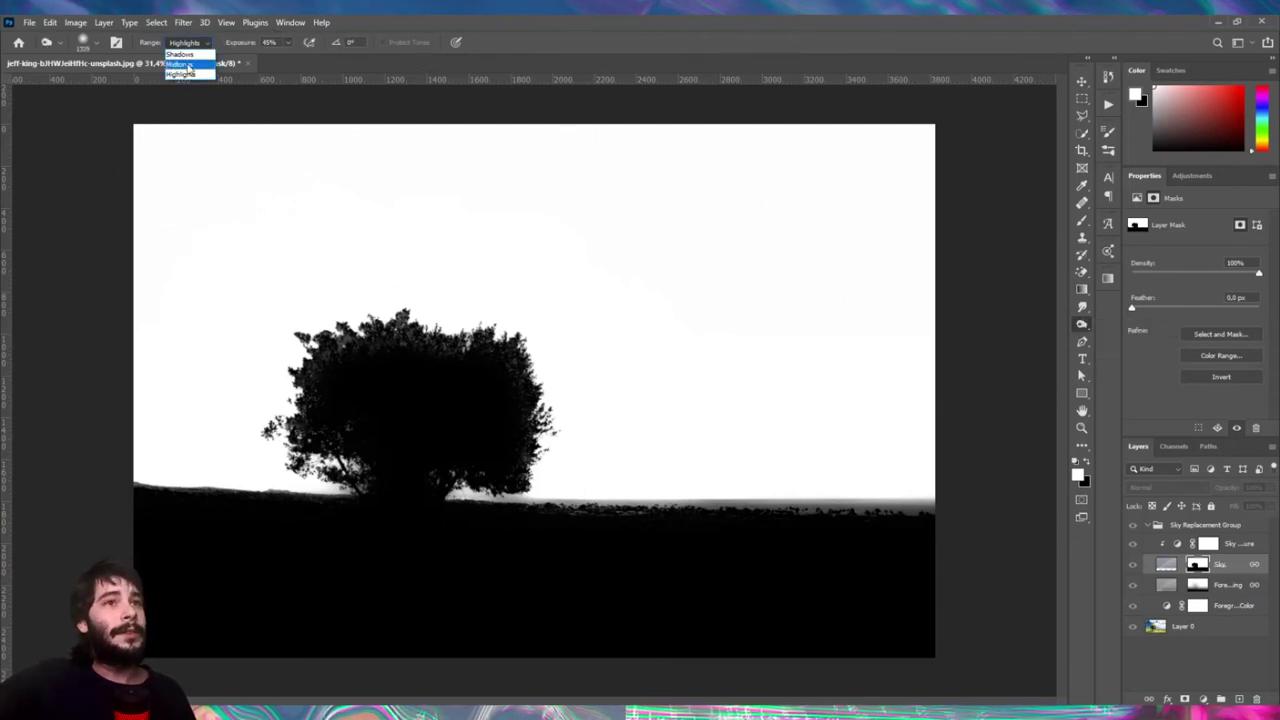
{"action": "left_click", "coordinate": [188, 65]}
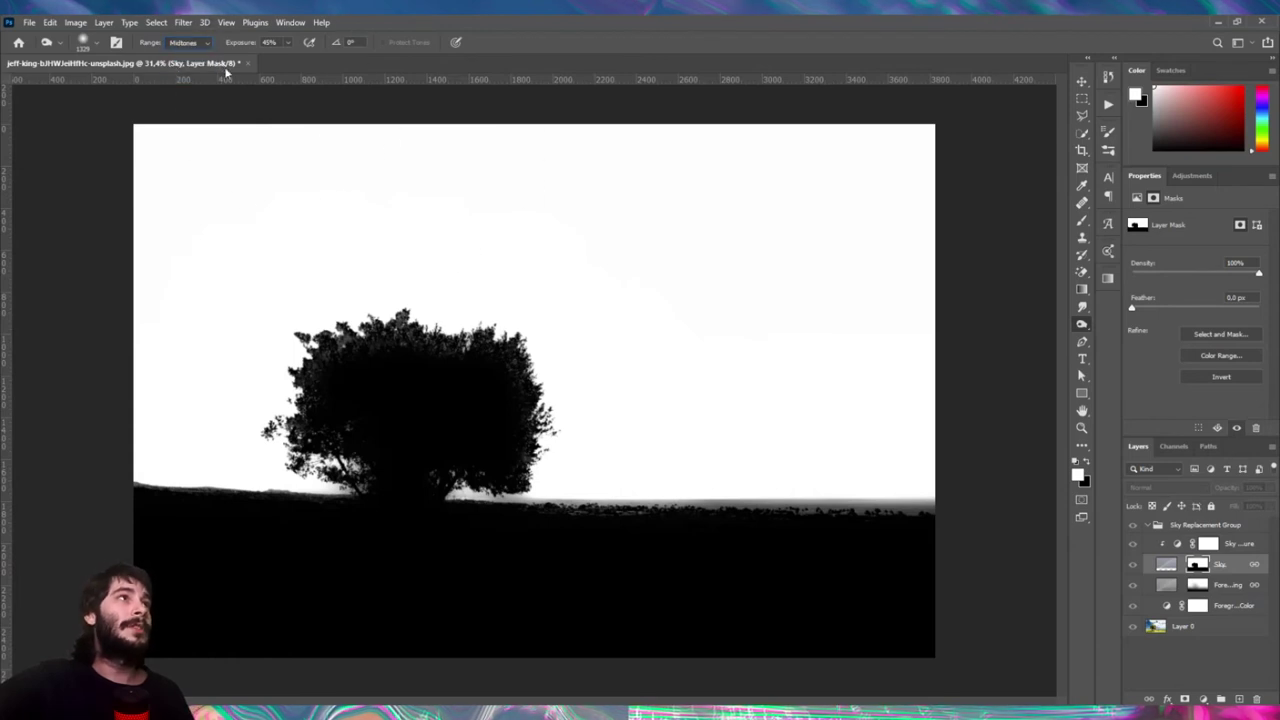
{"action": "mouse_move", "coordinate": [708, 477]}
{"action": "left_mouse_down"}
{"action": "mouse_move", "coordinate": [597, 480]}
{"action": "mouse_move", "coordinate": [774, 509]}
{"action": "mouse_move", "coordinate": [603, 517]}
{"action": "mouse_move", "coordinate": [1040, 506]}
{"action": "left_mouse_up"}
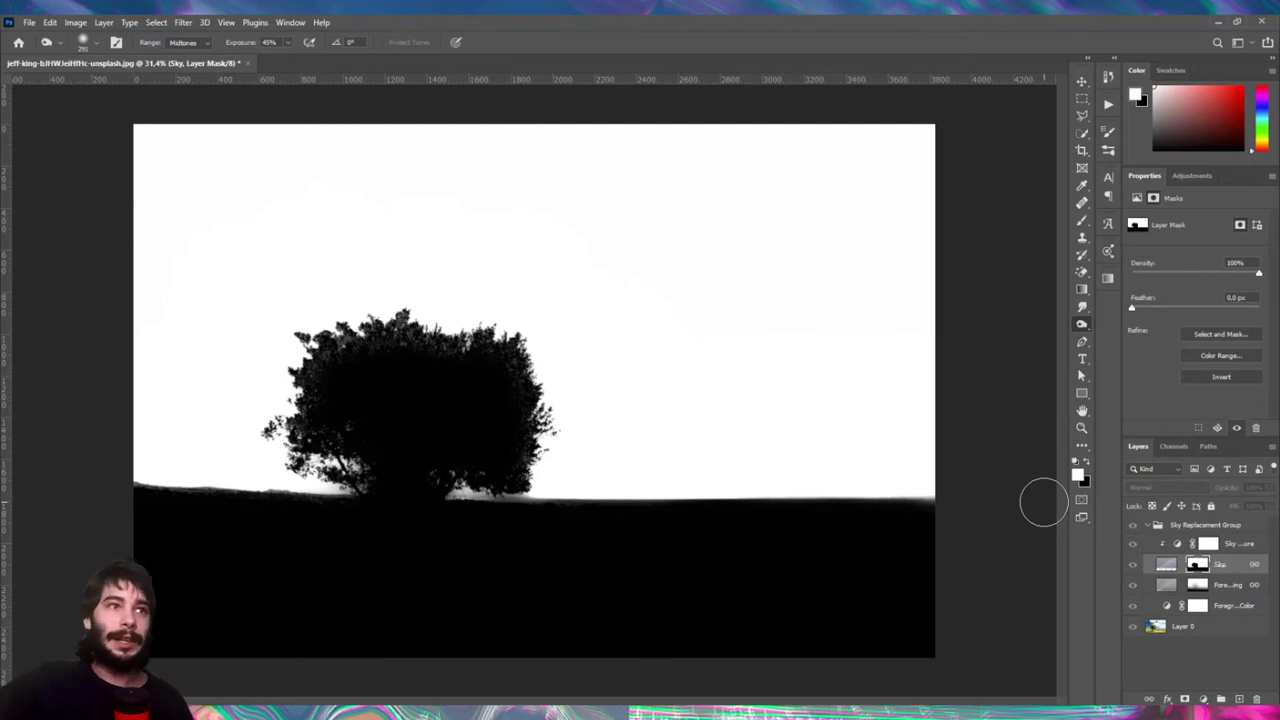
{"action": "left_click_drag", "start_coordinate": [869, 512], "coordinate": [48, 502]}
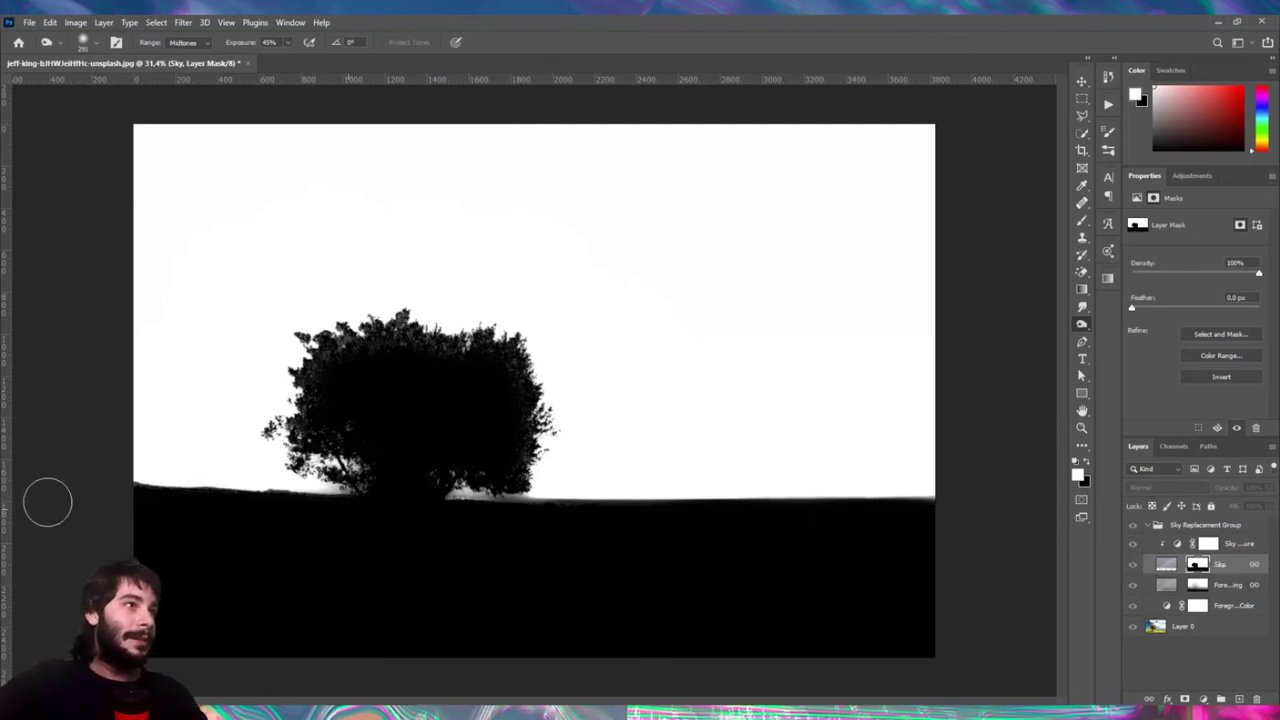
{"action": "left_click_drag", "start_coordinate": [400, 340], "coordinate": [309, 374]}
Step: Dodge the grey fringes above the horizon and along the treetop to white
{"action": "right_click", "coordinate": [1087, 325]}
{"action": "left_click", "coordinate": [1125, 327]}
{"action": "left_click_drag", "start_coordinate": [541, 487], "coordinate": [419, 490]}
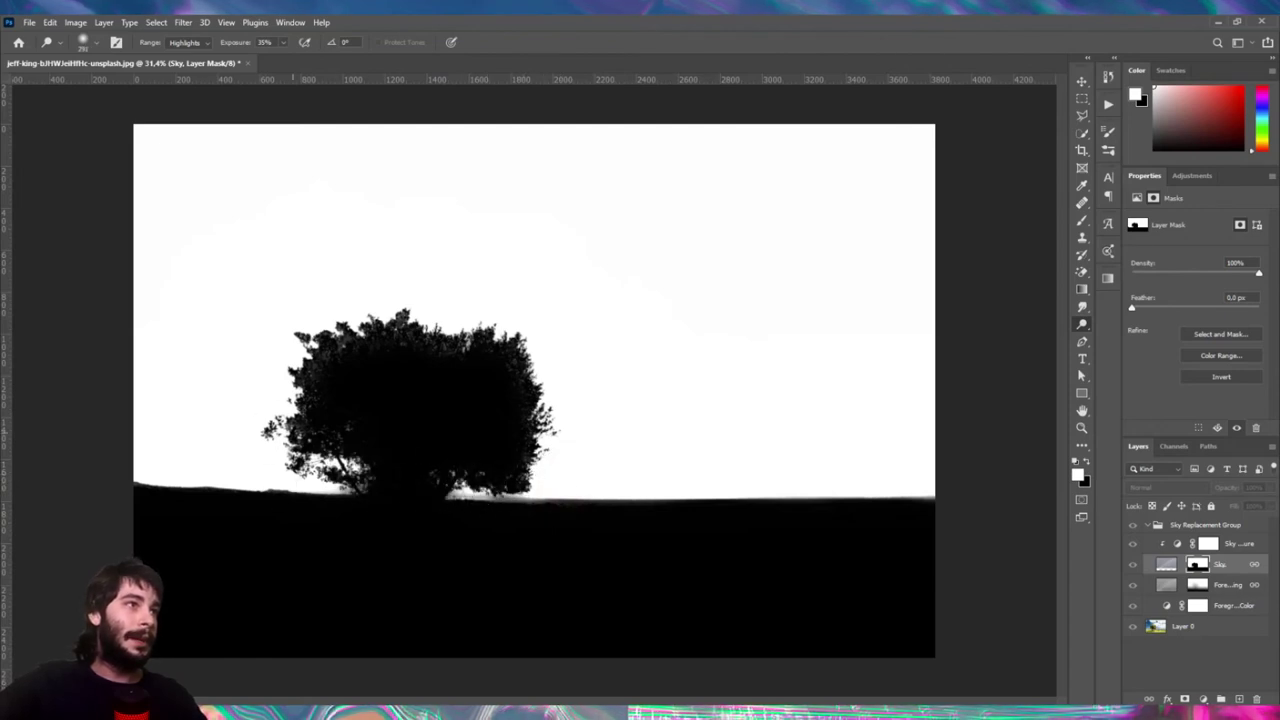
{"action": "left_click_drag", "start_coordinate": [335, 335], "coordinate": [548, 377]}
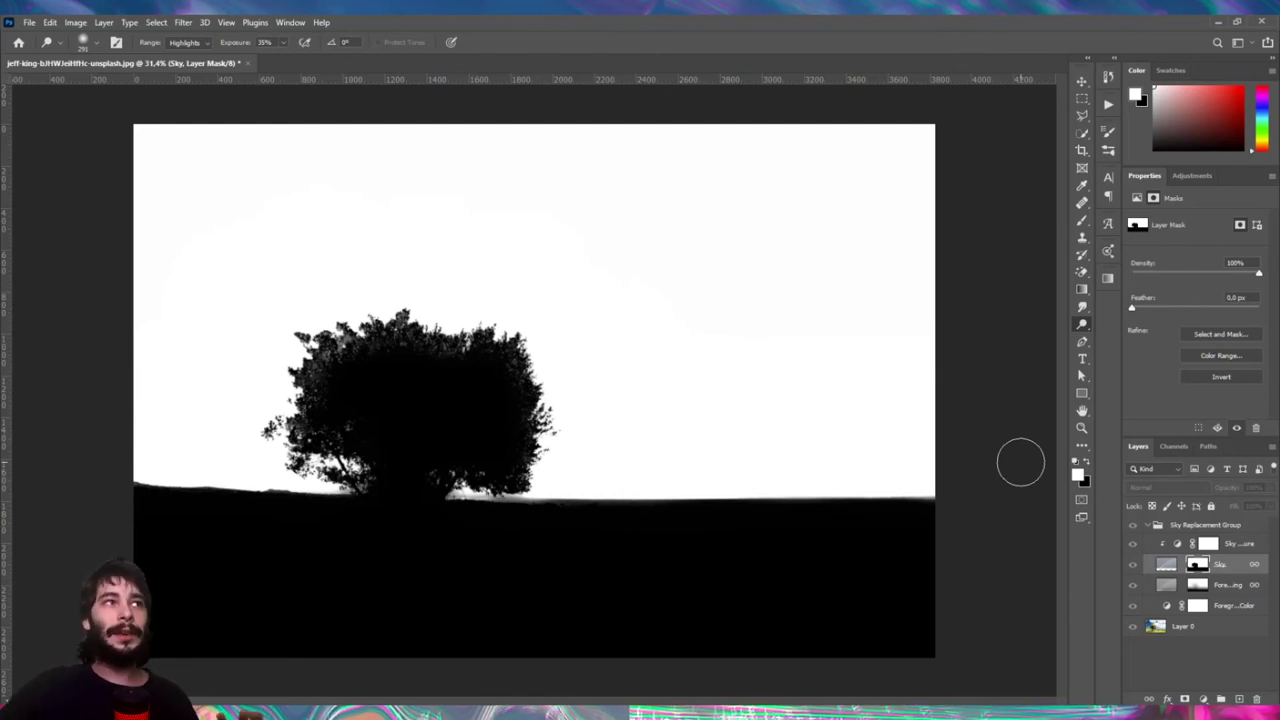
{"action": "left_click", "coordinate": [1080, 83]}
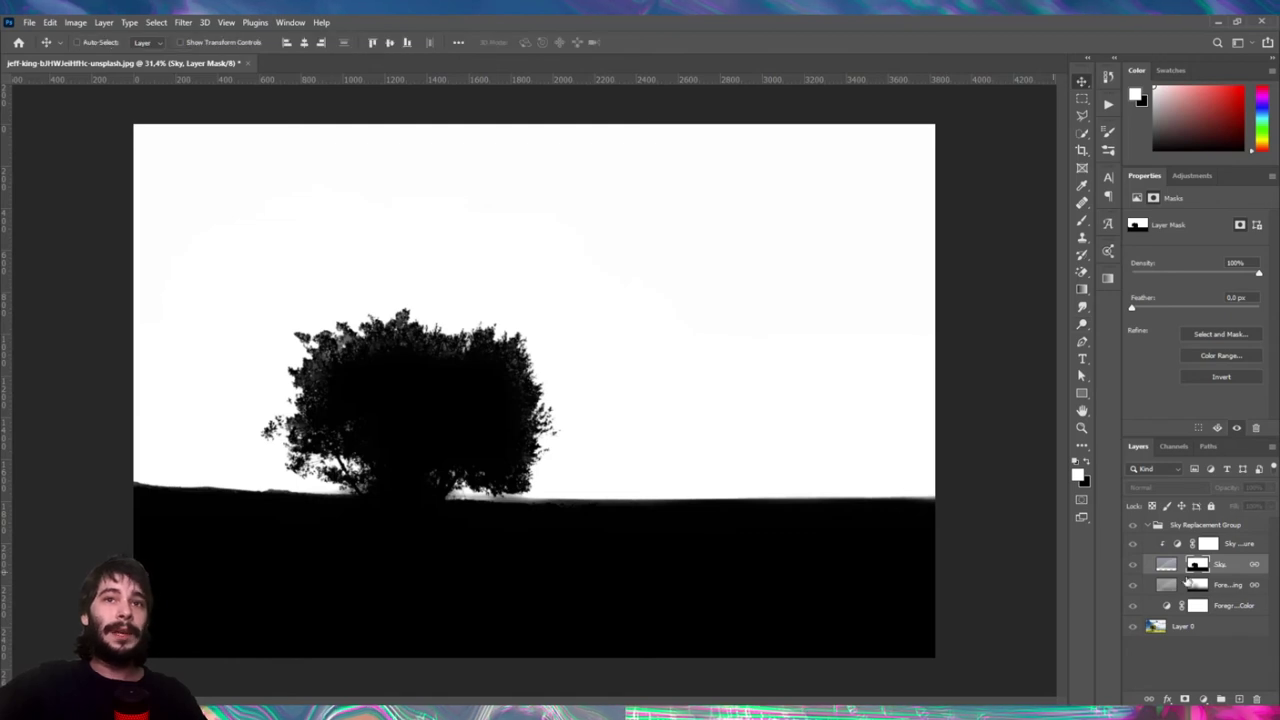
Step: Check the photo up close, then burn the grey fringe along the tree's edge in the Sky mask
{"action": "left_click", "coordinate": [1235, 567]}
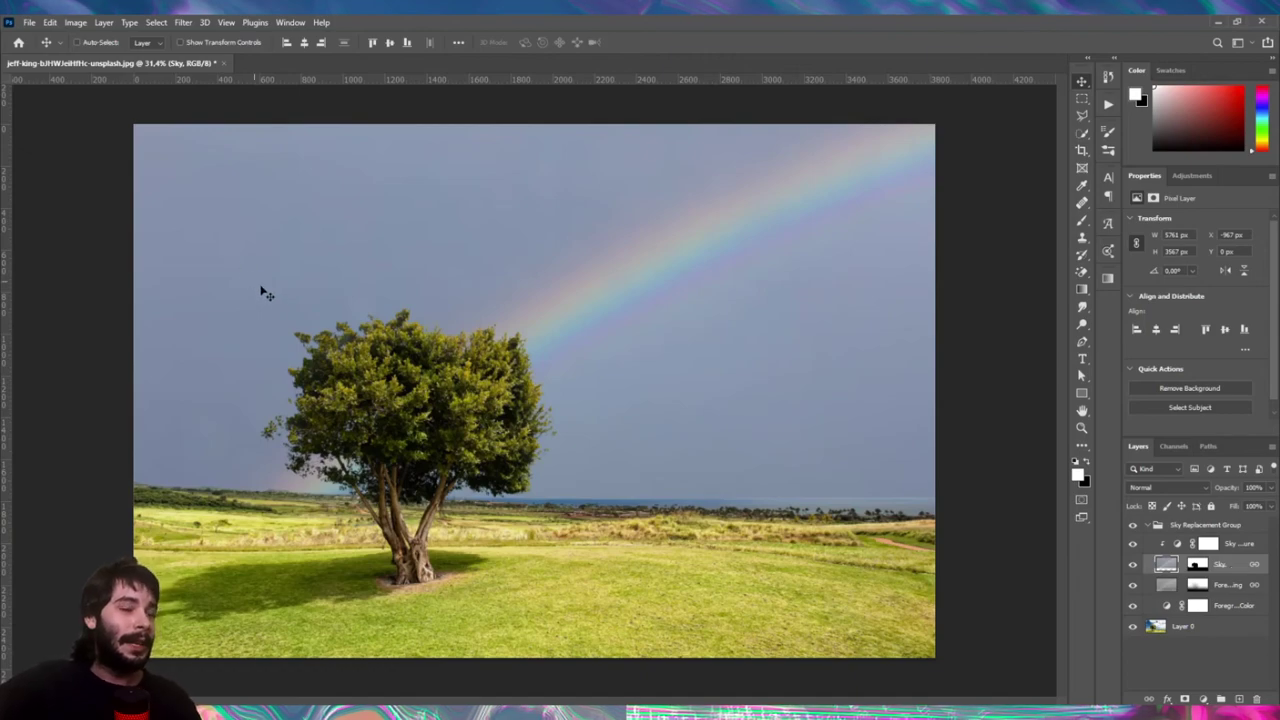
{"action": "scroll", "coordinate": [284, 312], "scroll_direction": "up", "scroll_amount": 2}
{"action": "scroll", "coordinate": [284, 312], "scroll_direction": "up", "scroll_amount": 2}
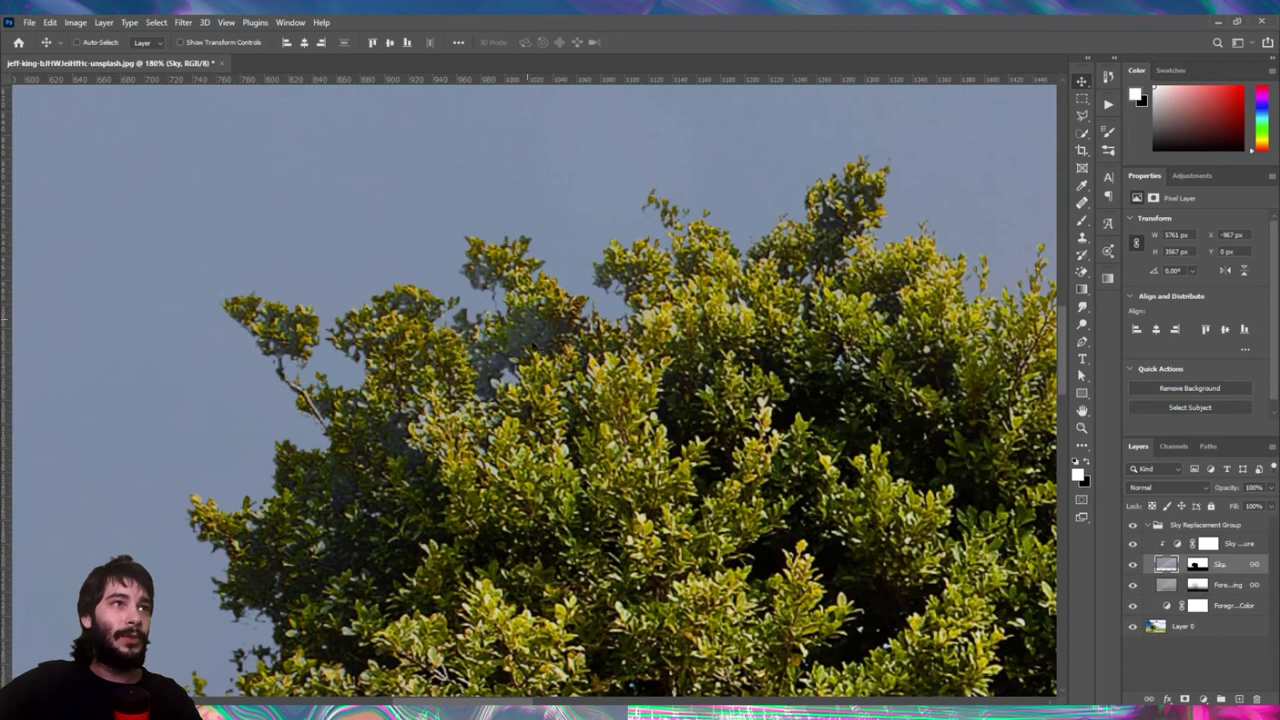
{"action": "scroll", "coordinate": [530, 368], "scroll_direction": "down", "scroll_amount": 2}
{"action": "scroll", "coordinate": [530, 368], "scroll_direction": "down", "scroll_amount": 2}
{"action": "scroll", "coordinate": [528, 368], "scroll_direction": "up", "scroll_amount": 1}
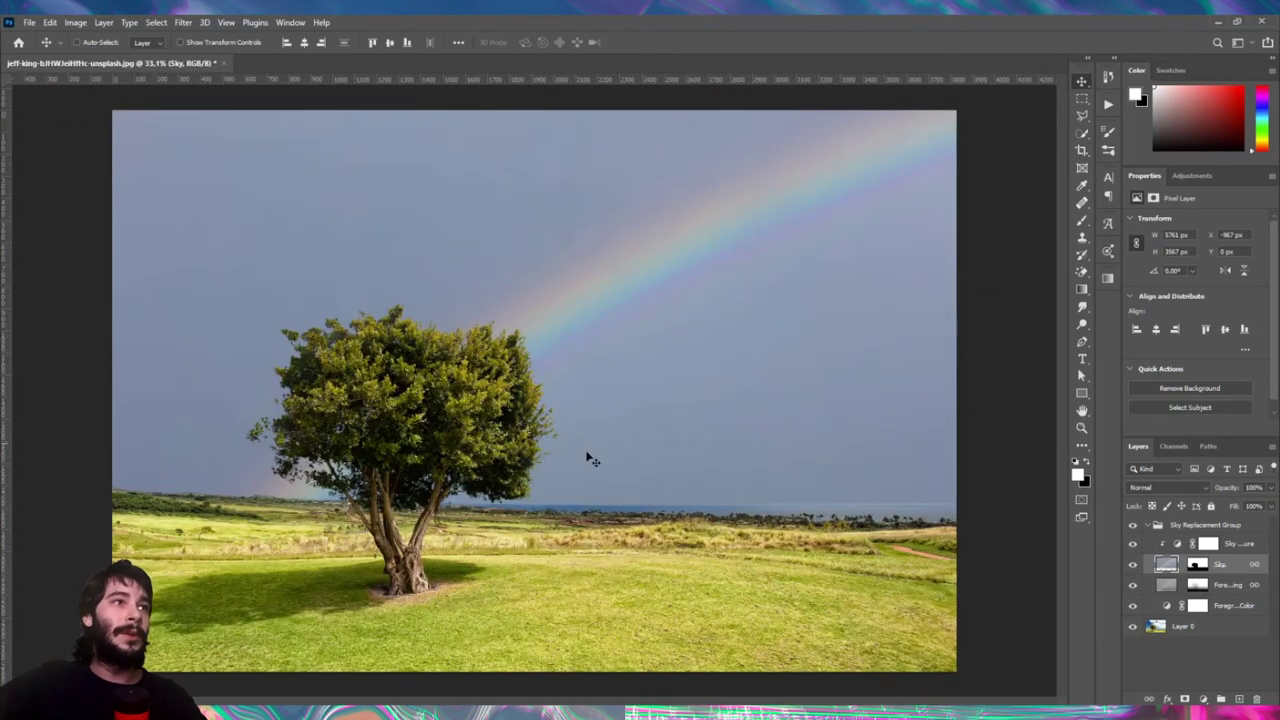
{"action": "left_click", "coordinate": [1198, 565], "text": "alt"}
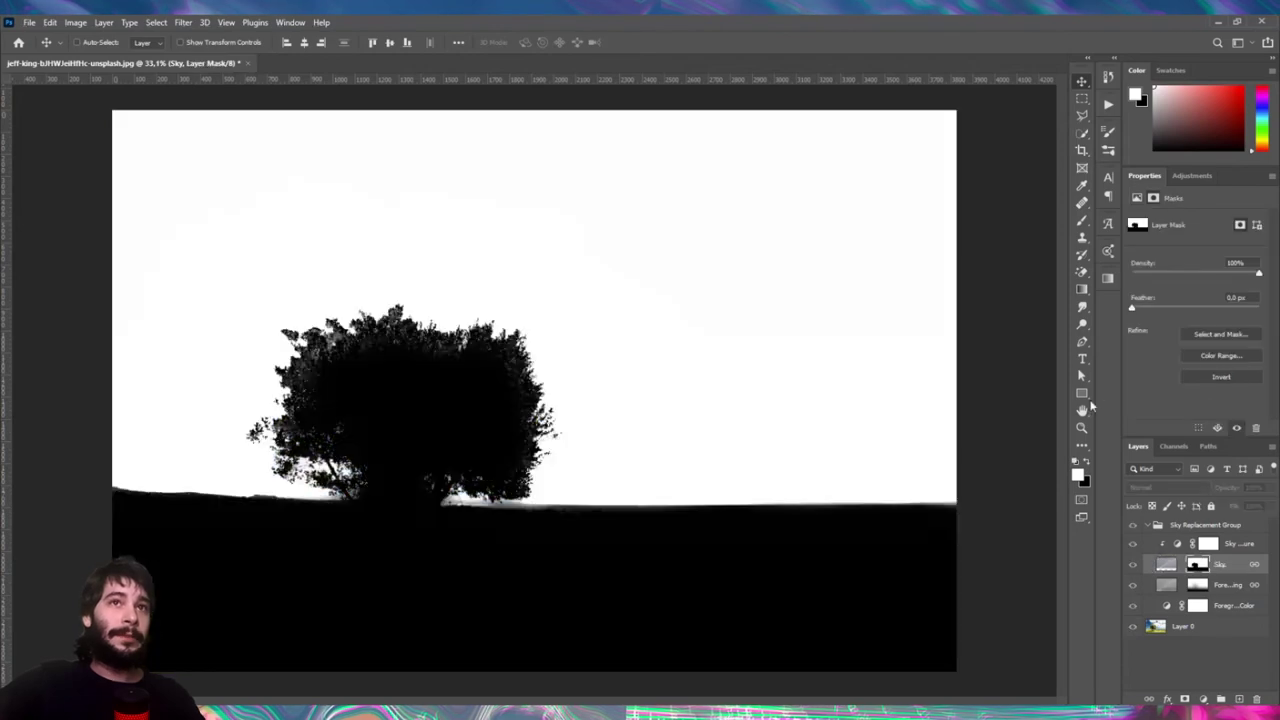
{"action": "left_click", "coordinate": [1083, 326]}
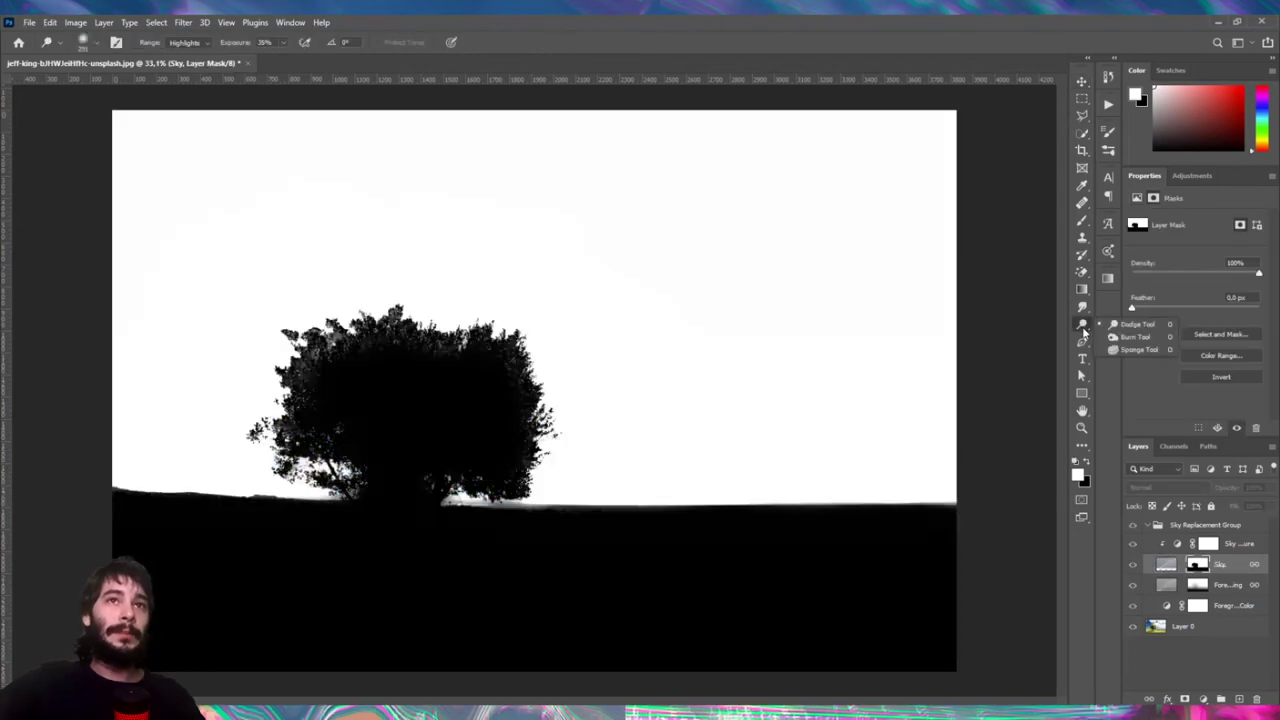
{"action": "left_click", "coordinate": [1135, 337]}
{"action": "mouse_move", "coordinate": [296, 400]}
{"action": "left_mouse_down"}
{"action": "mouse_move", "coordinate": [329, 343]}
{"action": "mouse_move", "coordinate": [391, 294]}
{"action": "mouse_move", "coordinate": [423, 343]}
{"action": "mouse_move", "coordinate": [482, 318]}
{"action": "mouse_move", "coordinate": [508, 414]}
{"action": "mouse_move", "coordinate": [463, 449]}
{"action": "mouse_move", "coordinate": [360, 457]}
{"action": "mouse_move", "coordinate": [292, 428]}
{"action": "left_mouse_up"}
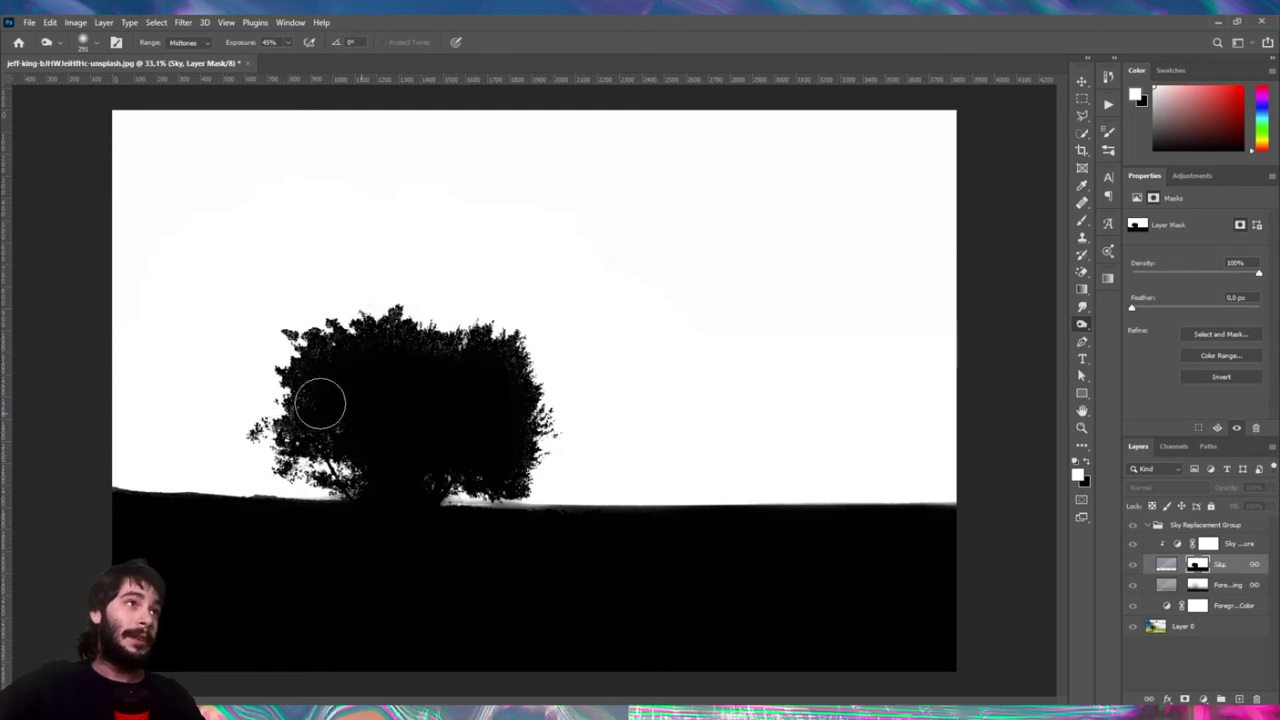
Step: Return to the full-colour composite and toggle the Sky layer to compare with and without the rainbow
{"action": "left_click", "coordinate": [1166, 564]}
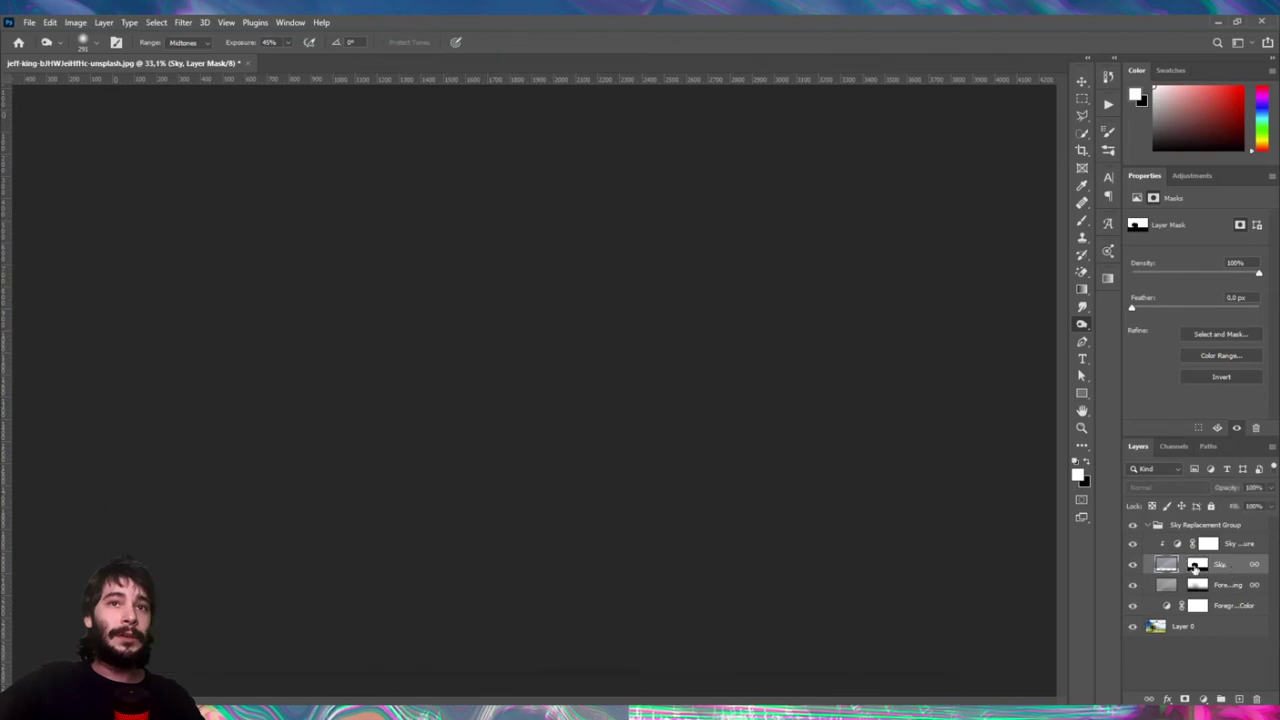
{"action": "left_click", "coordinate": [1133, 566]}
{"action": "left_click", "coordinate": [1133, 566]}
{"action": "left_click", "coordinate": [1133, 566]}
{"action": "left_click", "coordinate": [1133, 566]}
{"action": "left_click", "coordinate": [1133, 566]}
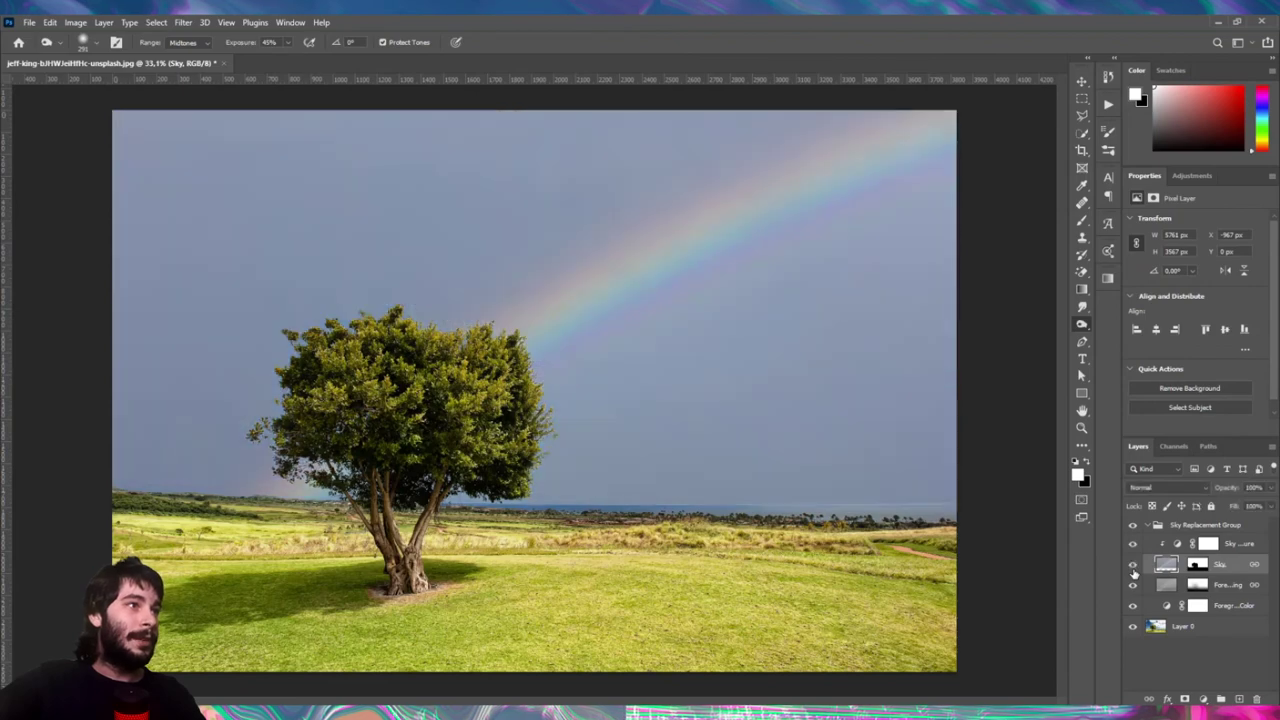
{"action": "left_click", "coordinate": [1133, 566]}
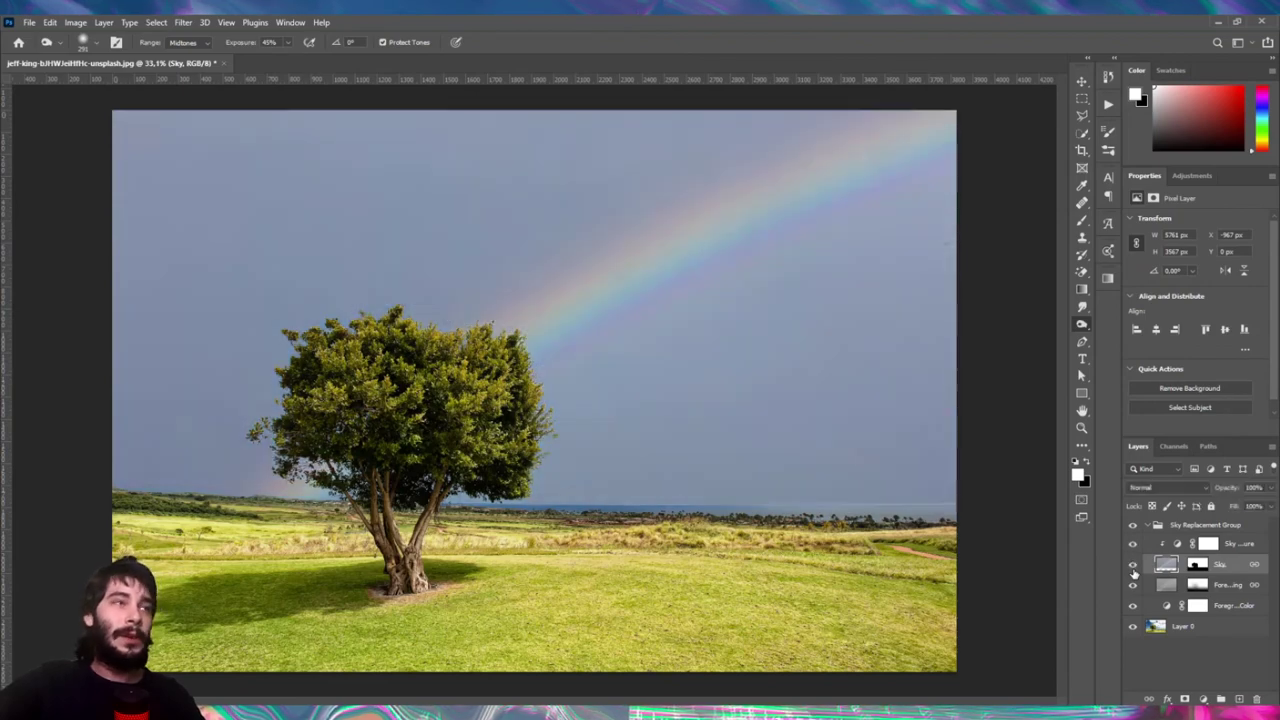
{"action": "scroll", "coordinate": [929, 486], "scroll_direction": "up", "scroll_amount": 2}
Step: In the Sky mask view, burn the grey fringe along the horizon
{"action": "scroll", "coordinate": [914, 500], "scroll_direction": "up", "scroll_amount": 4}
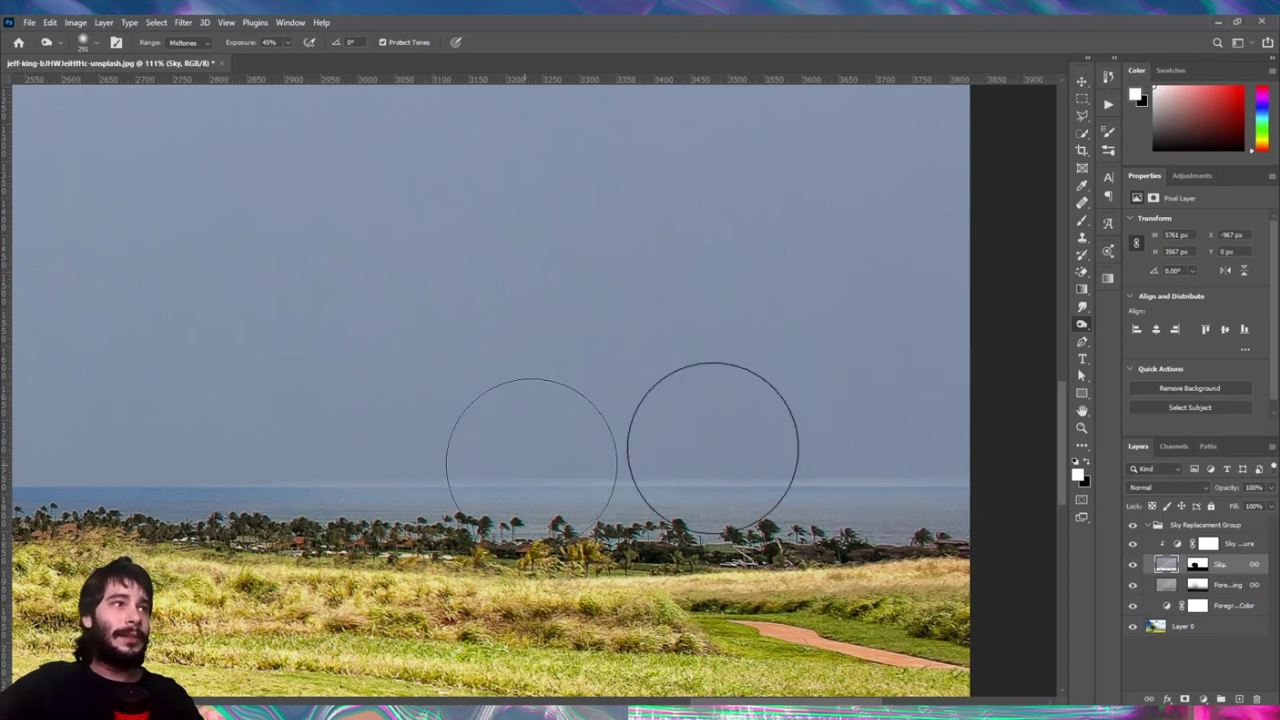
{"action": "left_click", "coordinate": [1198, 566], "text": "alt"}
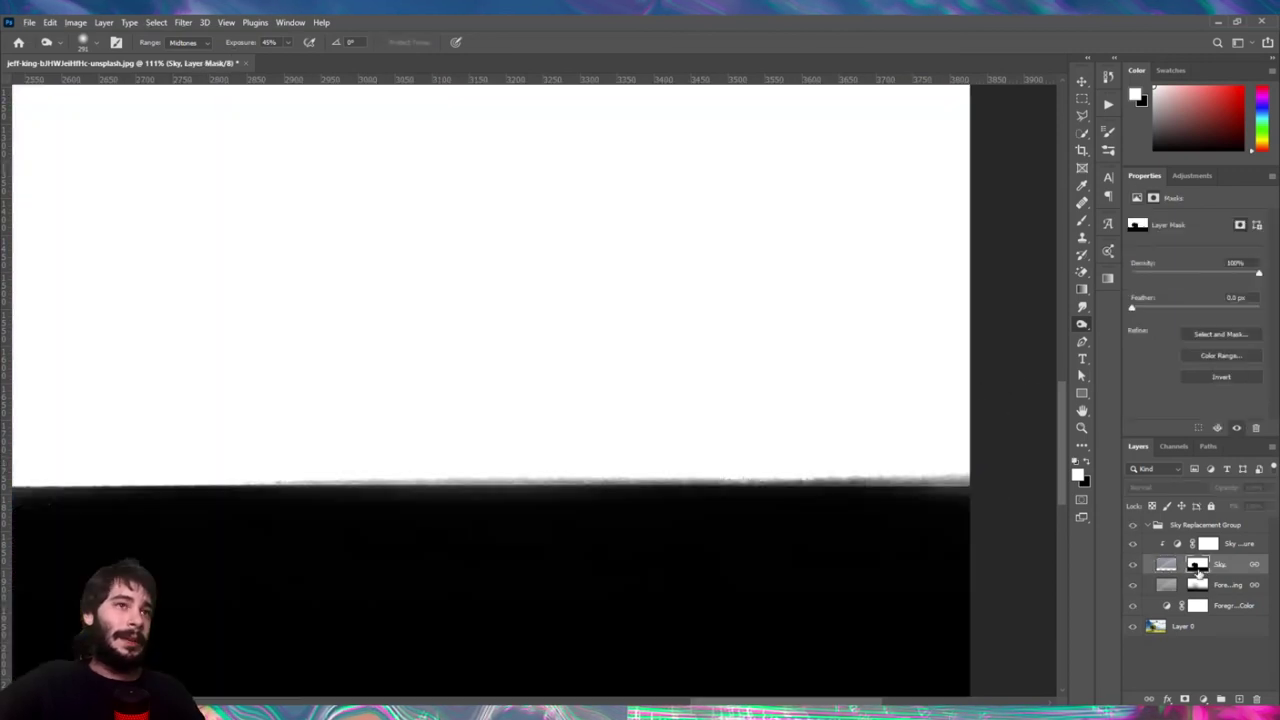
{"action": "right_click", "coordinate": [1082, 325]}
{"action": "left_click", "coordinate": [1122, 336]}
{"action": "mouse_move", "coordinate": [170, 443]}
{"action": "left_mouse_down"}
{"action": "mouse_move", "coordinate": [714, 440]}
{"action": "mouse_move", "coordinate": [355, 455]}
{"action": "mouse_move", "coordinate": [997, 460]}
{"action": "mouse_move", "coordinate": [786, 451]}
{"action": "mouse_move", "coordinate": [991, 423]}
{"action": "mouse_move", "coordinate": [533, 431]}
{"action": "left_mouse_up"}
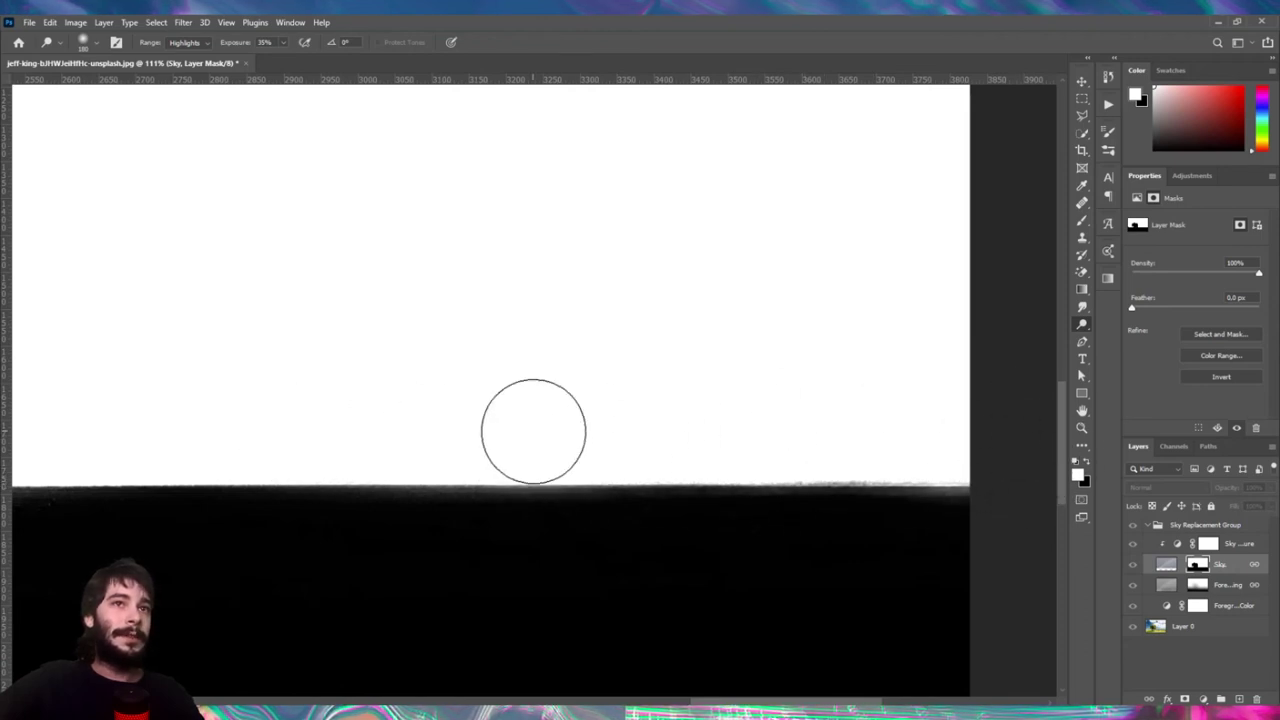
Step: Paint the grey horizon edge black with a small round brush
{"action": "key", "text": "b"}
{"action": "right_click", "coordinate": [795, 470]}
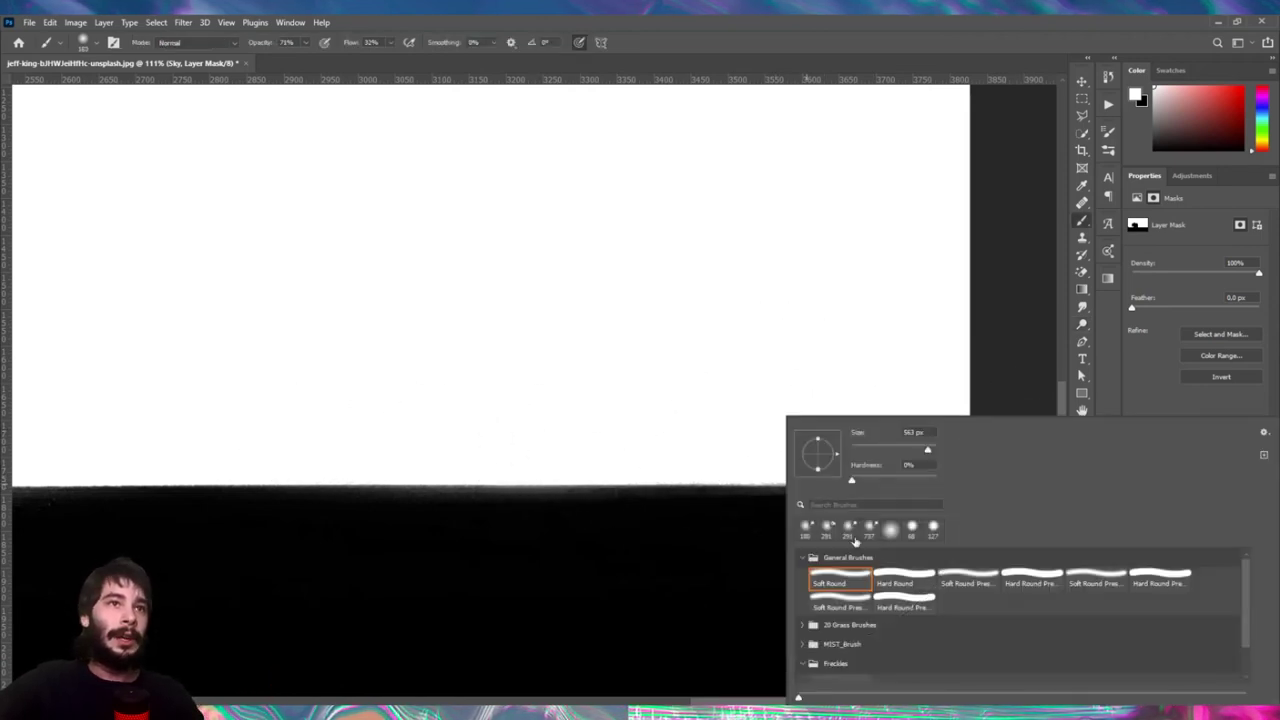
{"action": "left_click", "coordinate": [900, 578]}
{"action": "key", "text": "Return"}
{"action": "right_click", "coordinate": [691, 529], "text": "alt"}
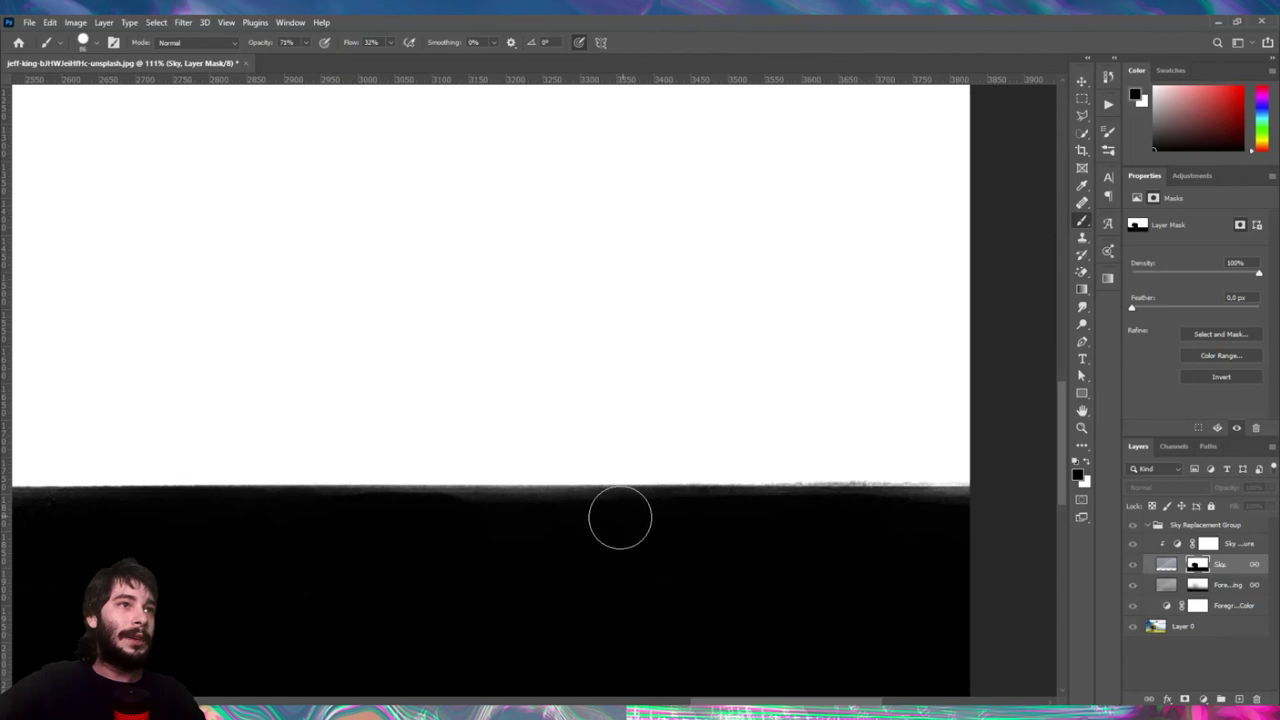
{"action": "left_click_drag", "start_coordinate": [622, 516], "coordinate": [290, 495]}
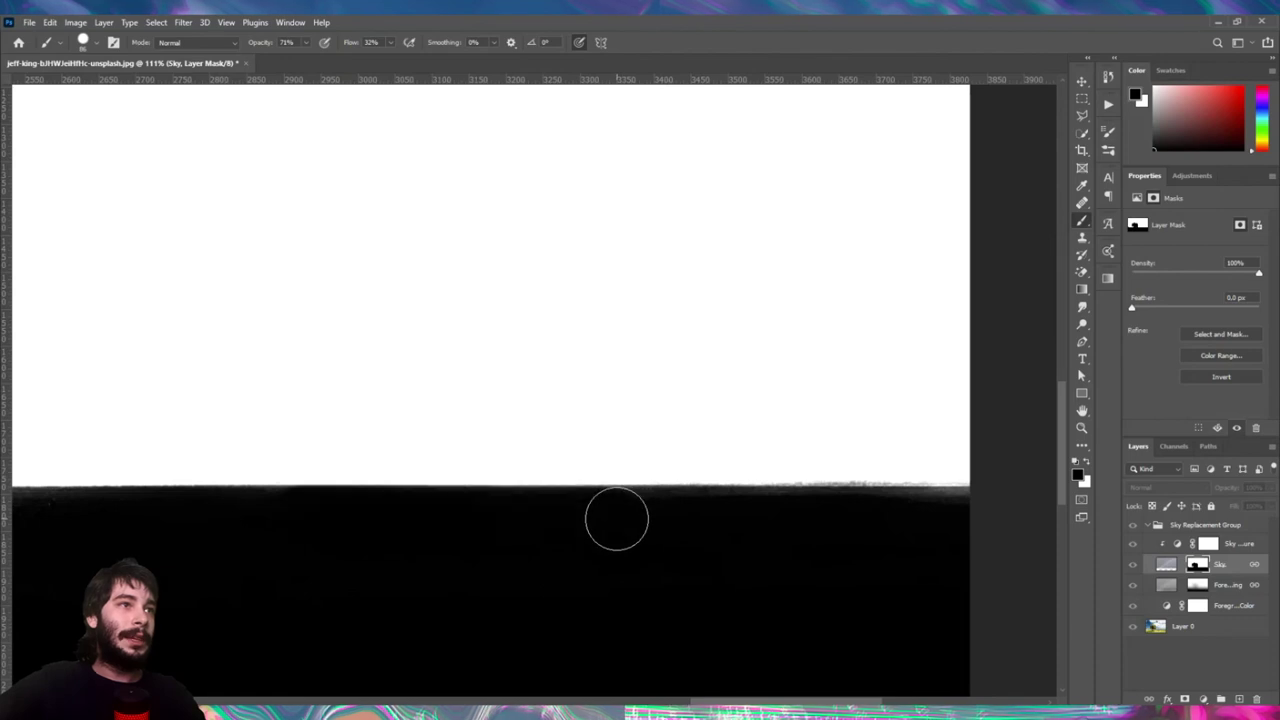
{"action": "left_click", "coordinate": [998, 514], "text": "shift"}
{"action": "key", "text": "ctrl+z"}
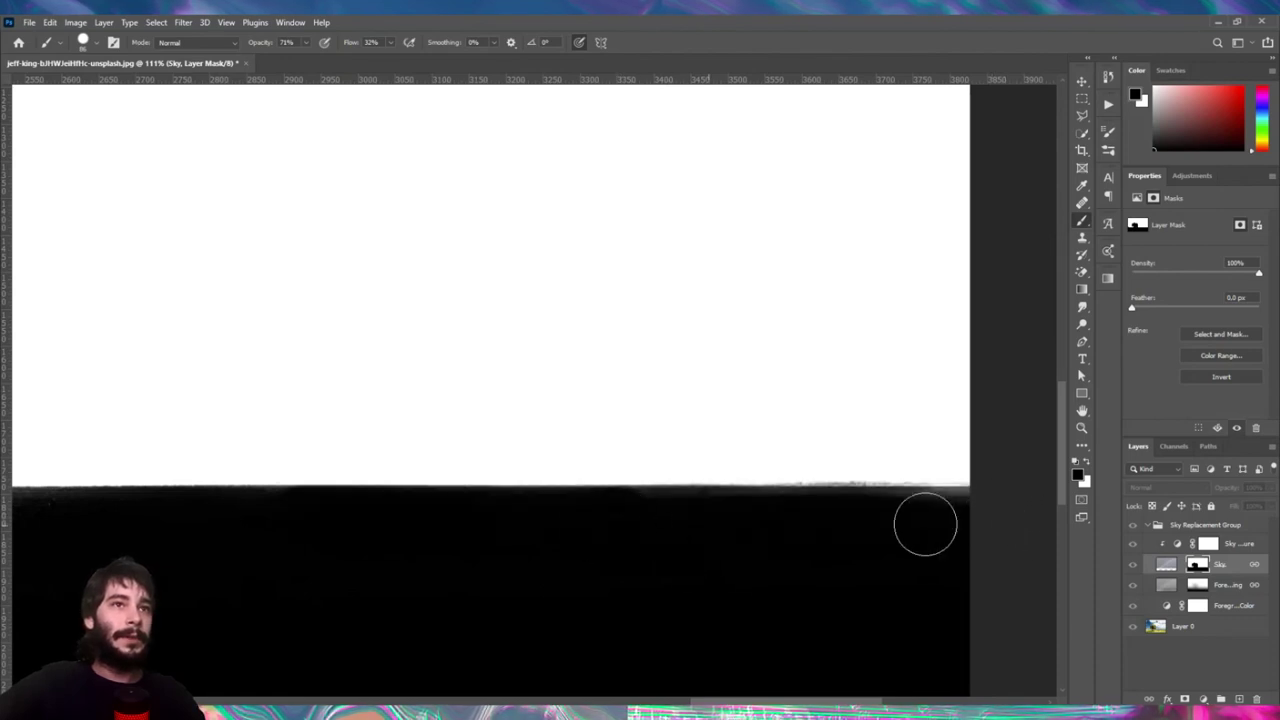
{"action": "left_click", "coordinate": [971, 520], "text": "shift"}
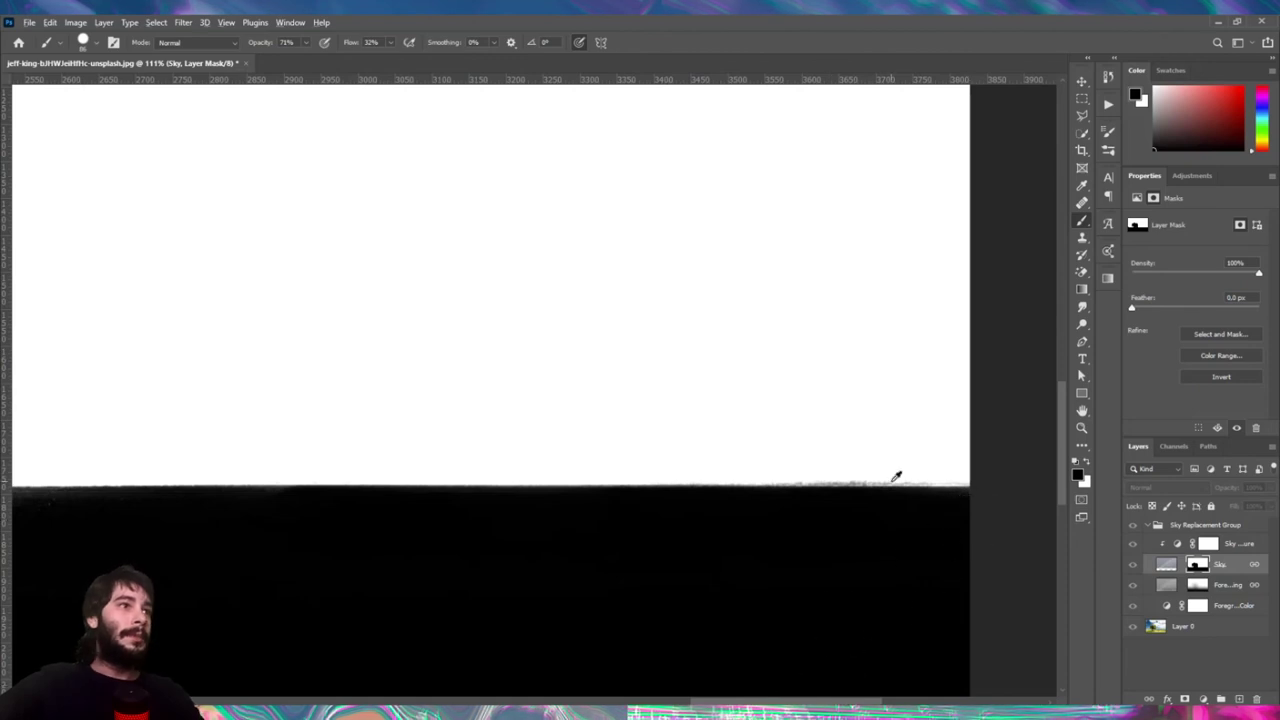
Step: Paint a straight black line along the horizon edge in the mask
{"action": "scroll", "coordinate": [897, 477], "scroll_direction": "down", "scroll_amount": 3}
{"action": "scroll", "coordinate": [95, 512], "scroll_direction": "up", "scroll_amount": 3}
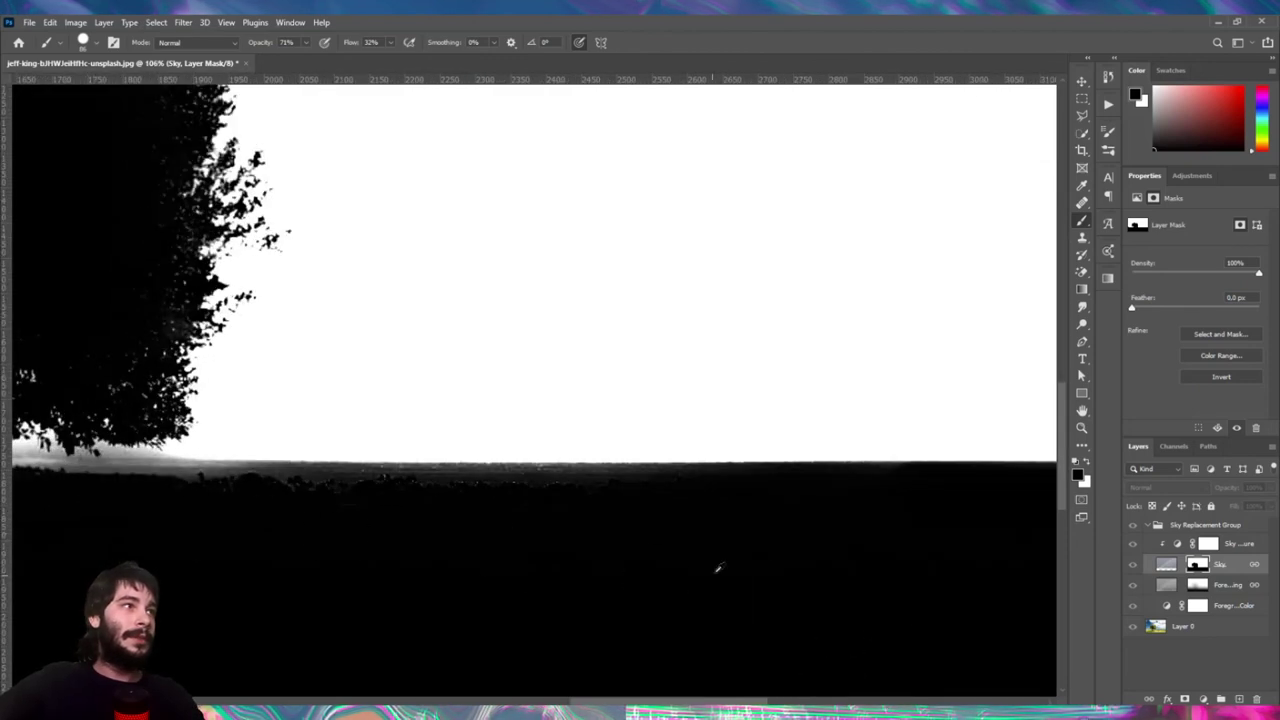
{"action": "scroll", "coordinate": [150, 400], "scroll_direction": "up", "scroll_amount": 2}
{"action": "scroll", "coordinate": [206, 491], "scroll_direction": "up", "scroll_amount": 1}
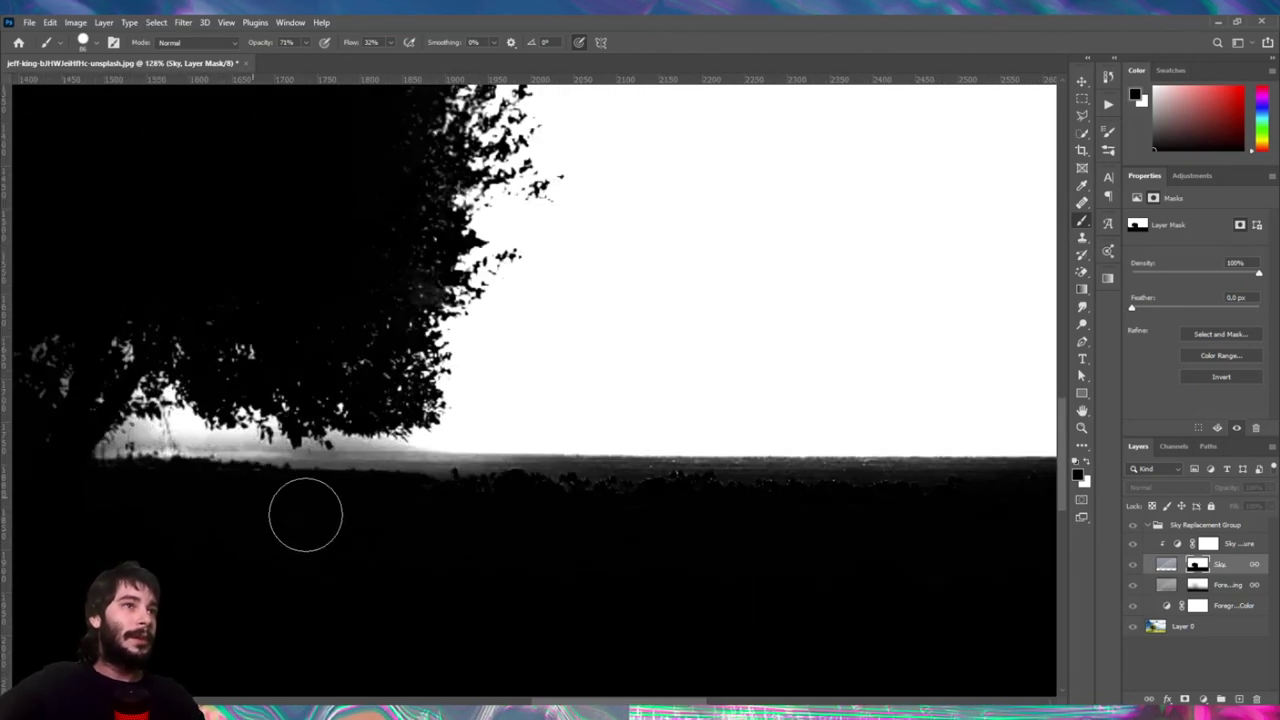
{"action": "left_click", "coordinate": [940, 503], "text": "shift"}
{"action": "left_click_drag", "start_coordinate": [906, 517], "coordinate": [621, 535]}
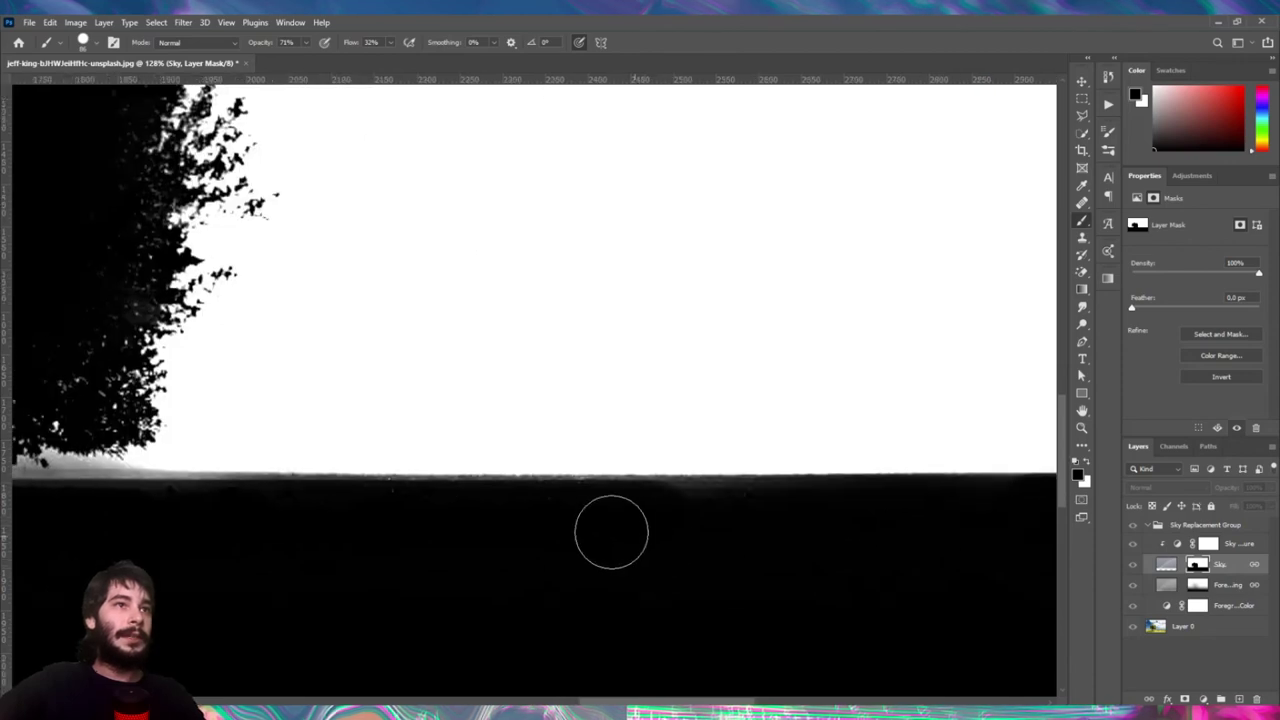
{"action": "left_click", "coordinate": [906, 522], "text": "shift"}
Step: Exit the mask view to the full-colour composite and fit the image with Ctrl+0
{"action": "key", "text": "ctrl+0"}
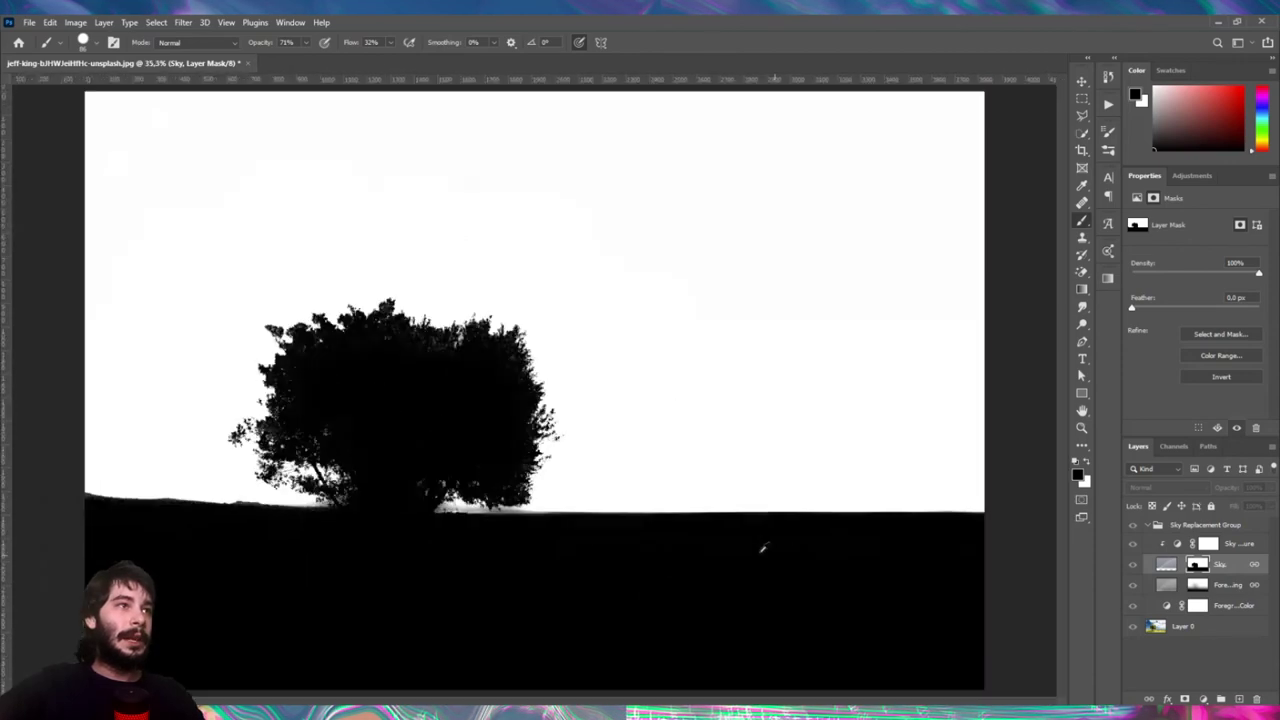
{"action": "scroll", "coordinate": [563, 463], "scroll_direction": "down", "scroll_amount": 3}
{"action": "key", "text": "v"}
{"action": "scroll", "coordinate": [580, 466], "scroll_direction": "up", "scroll_amount": 2}
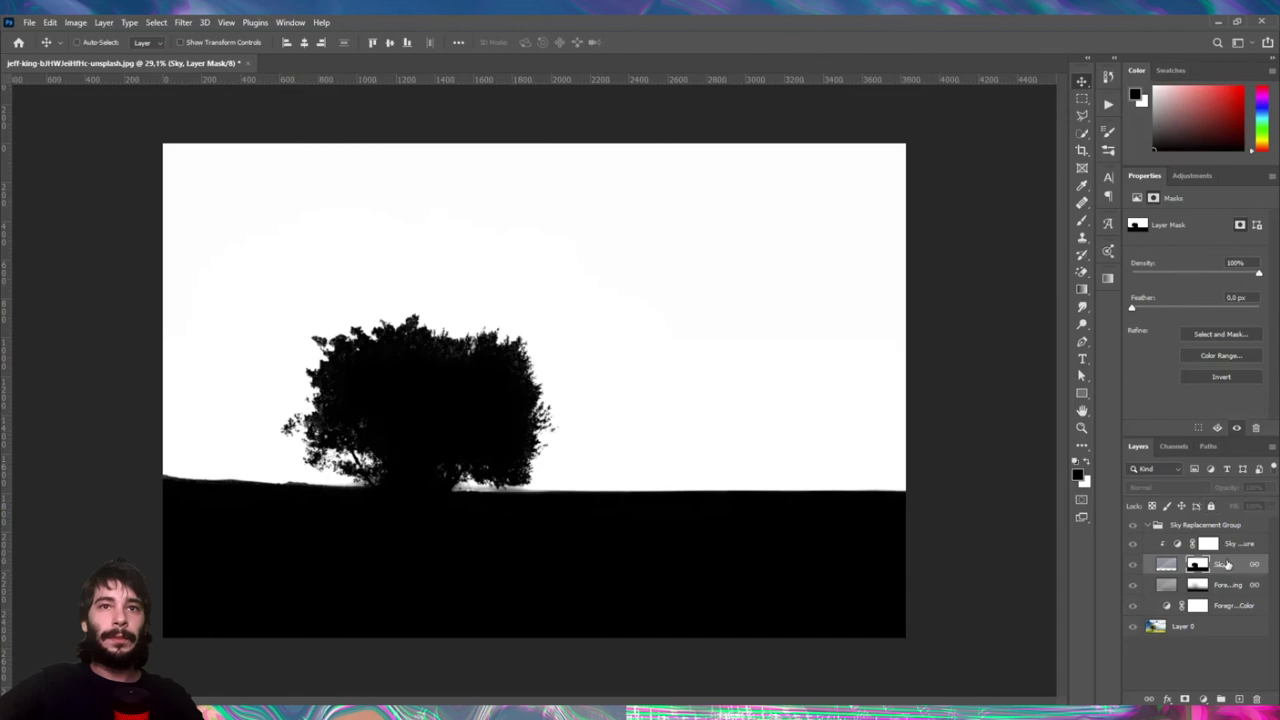
{"action": "left_click", "coordinate": [1225, 565]}
{"action": "key", "text": "ctrl+0"}
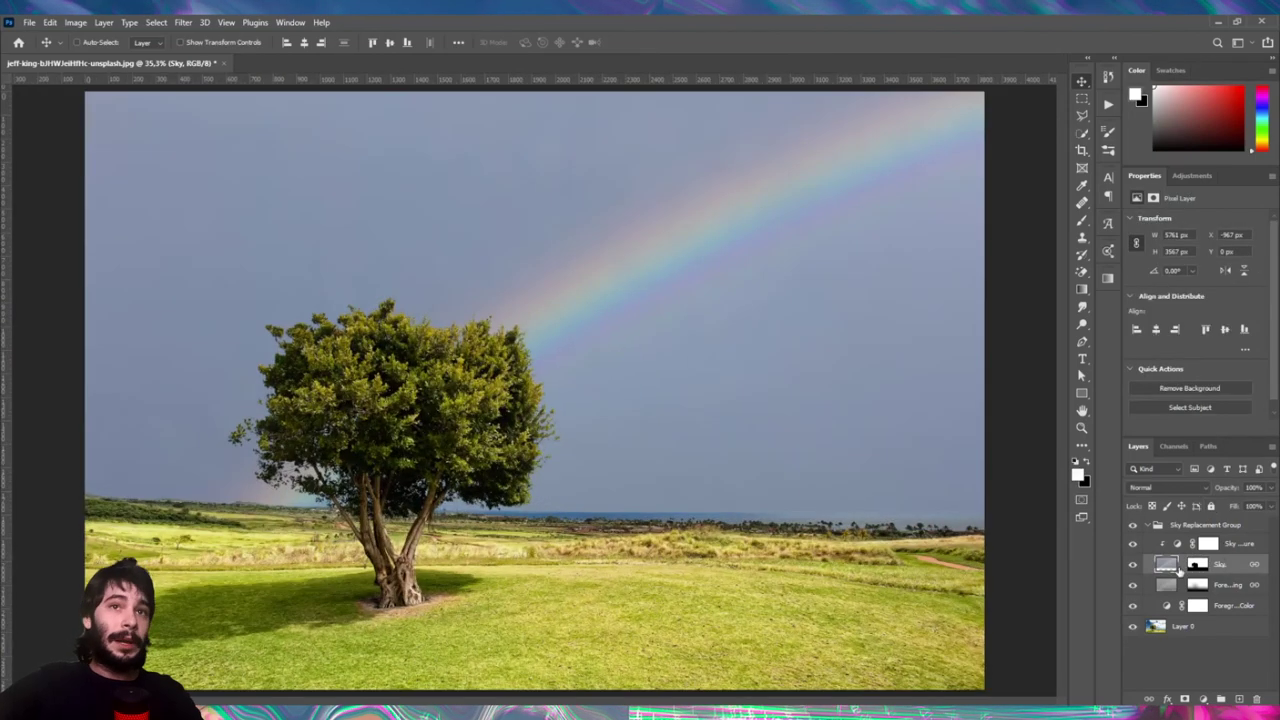
Step: Compare with and without the new sky, then switch off the Sky Temperature Color Balance (Red -12, Blue +25)
{"action": "left_click", "coordinate": [1133, 565]}
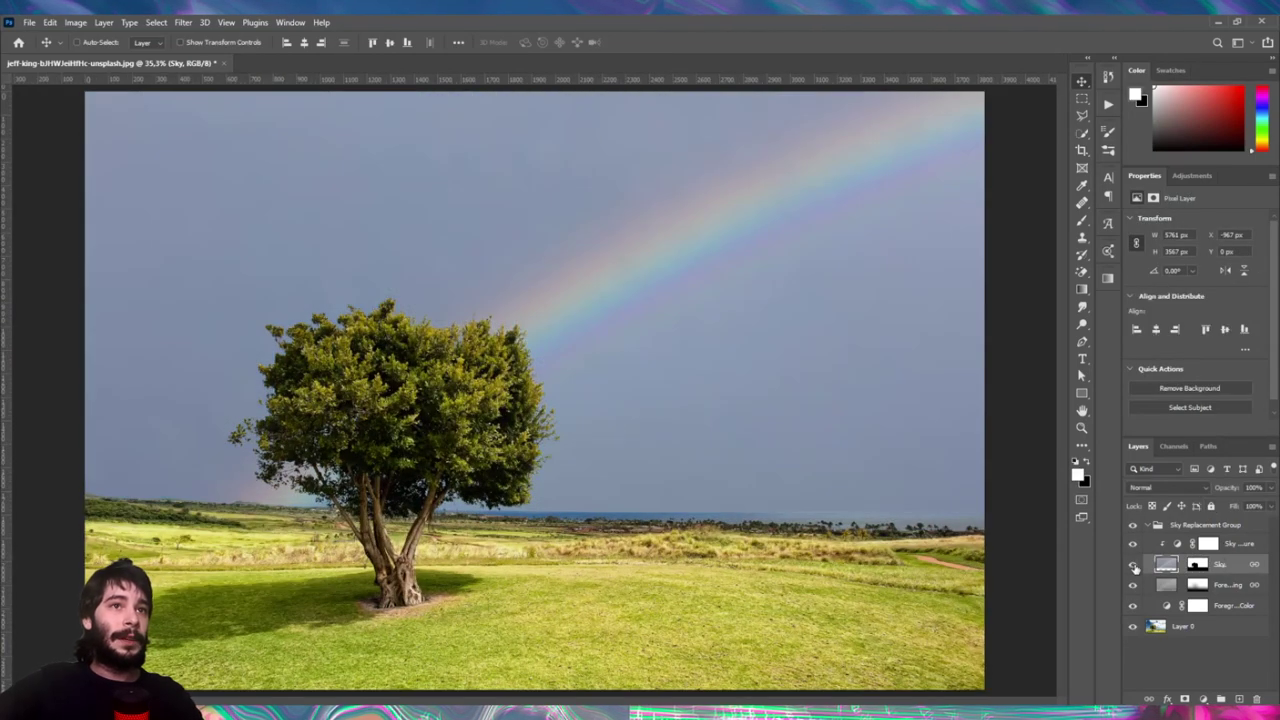
{"action": "left_click", "coordinate": [1133, 565]}
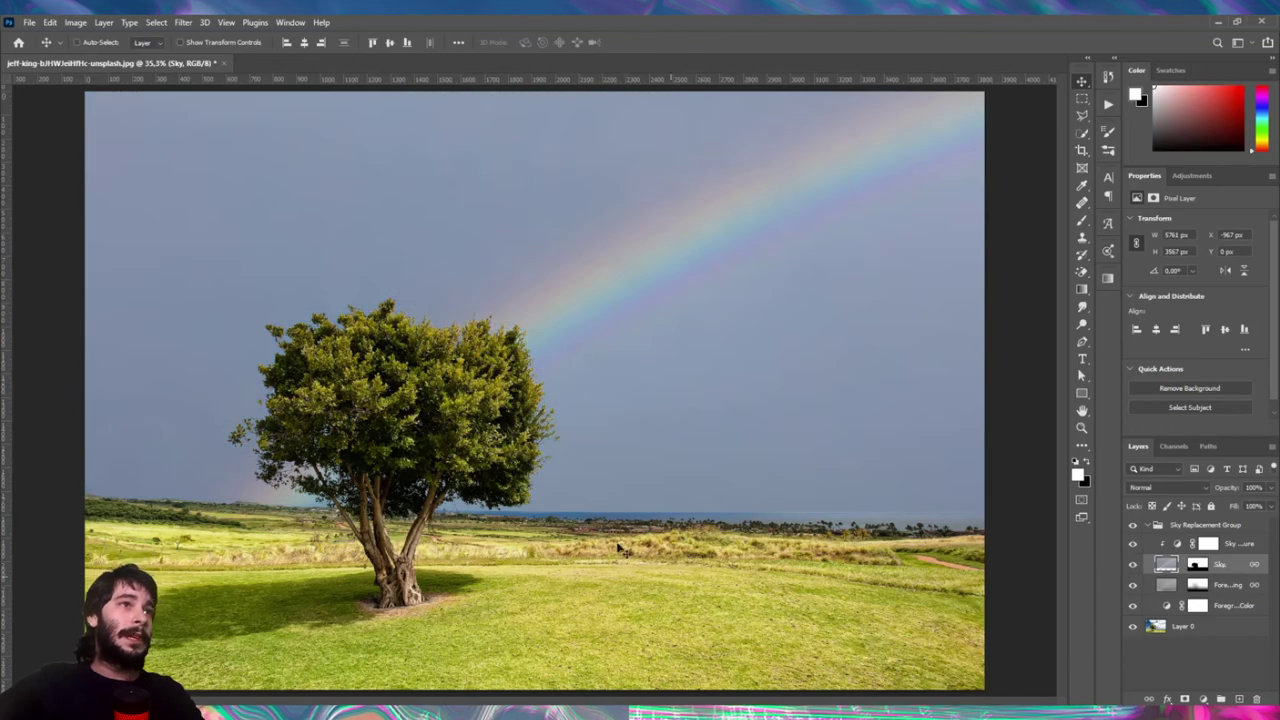
{"action": "scroll", "coordinate": [540, 428], "scroll_direction": "up", "scroll_amount": 3}
{"action": "scroll", "coordinate": [537, 424], "scroll_direction": "up", "scroll_amount": 5}
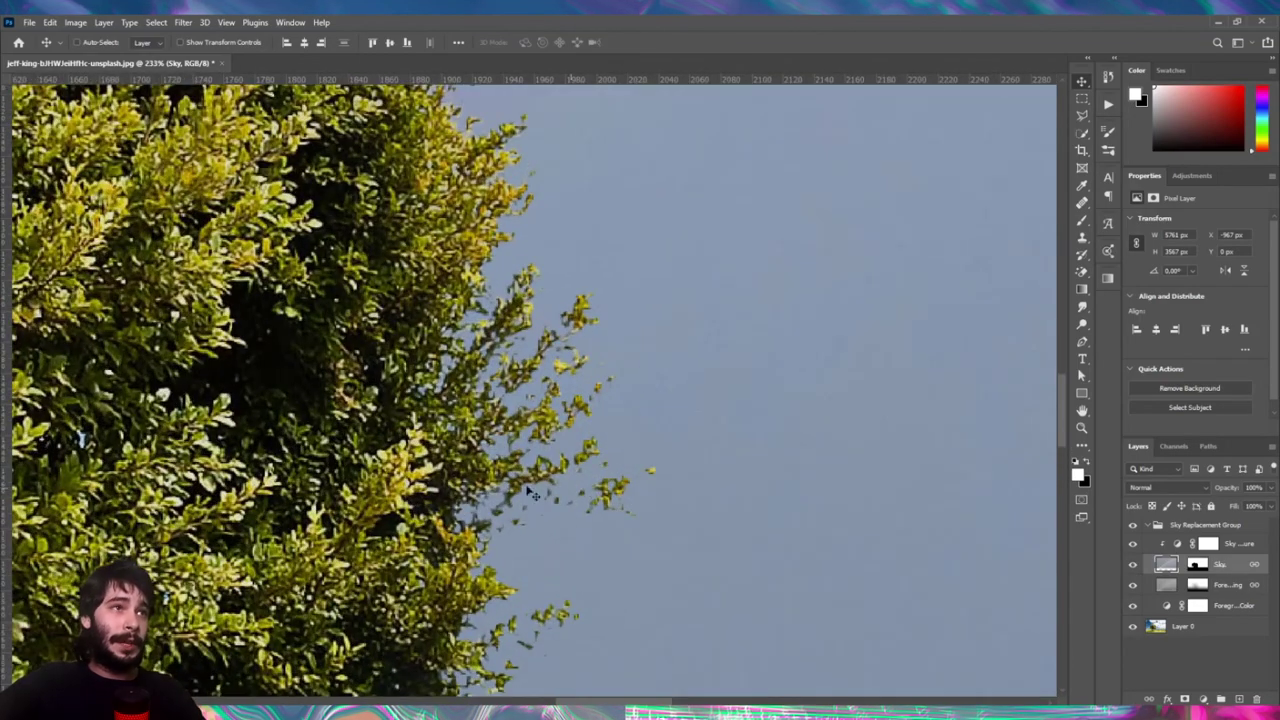
{"action": "scroll", "coordinate": [621, 488], "scroll_direction": "down", "scroll_amount": 2}
{"action": "scroll", "coordinate": [621, 488], "scroll_direction": "down", "scroll_amount": 3}
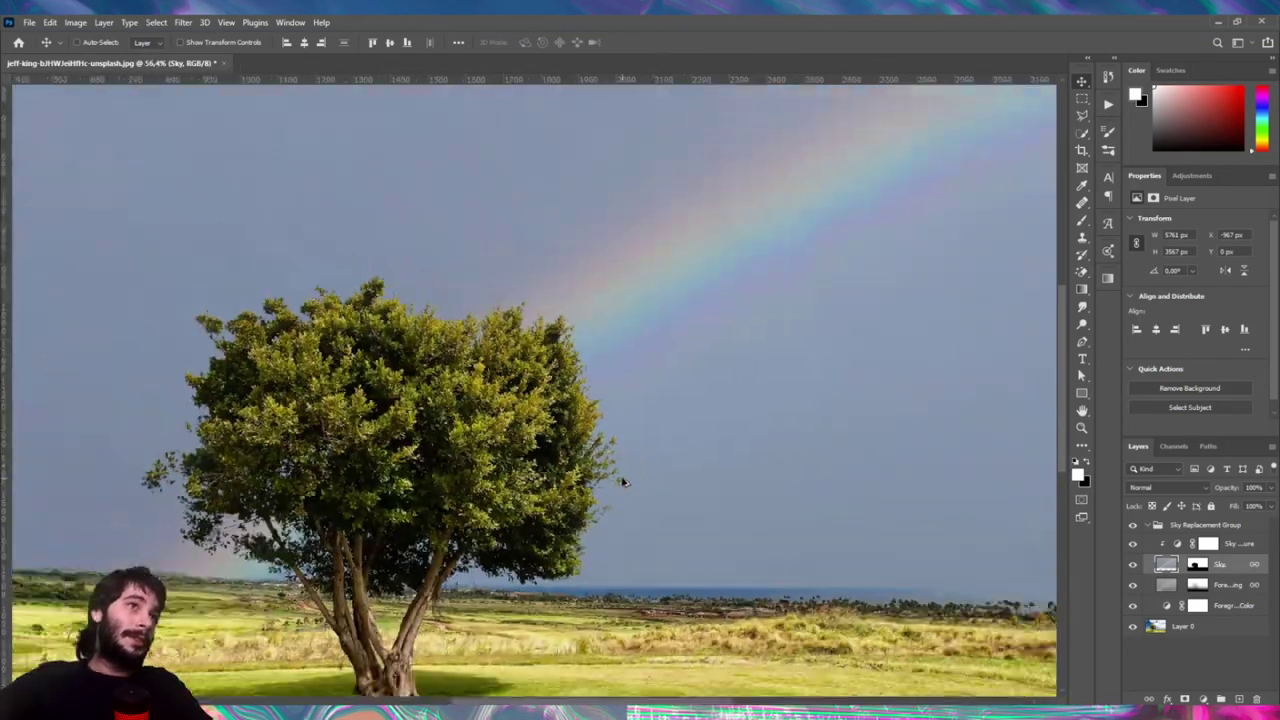
{"action": "scroll", "coordinate": [621, 488], "scroll_direction": "down", "scroll_amount": 2}
{"action": "scroll", "coordinate": [621, 488], "scroll_direction": "down", "scroll_amount": 1}
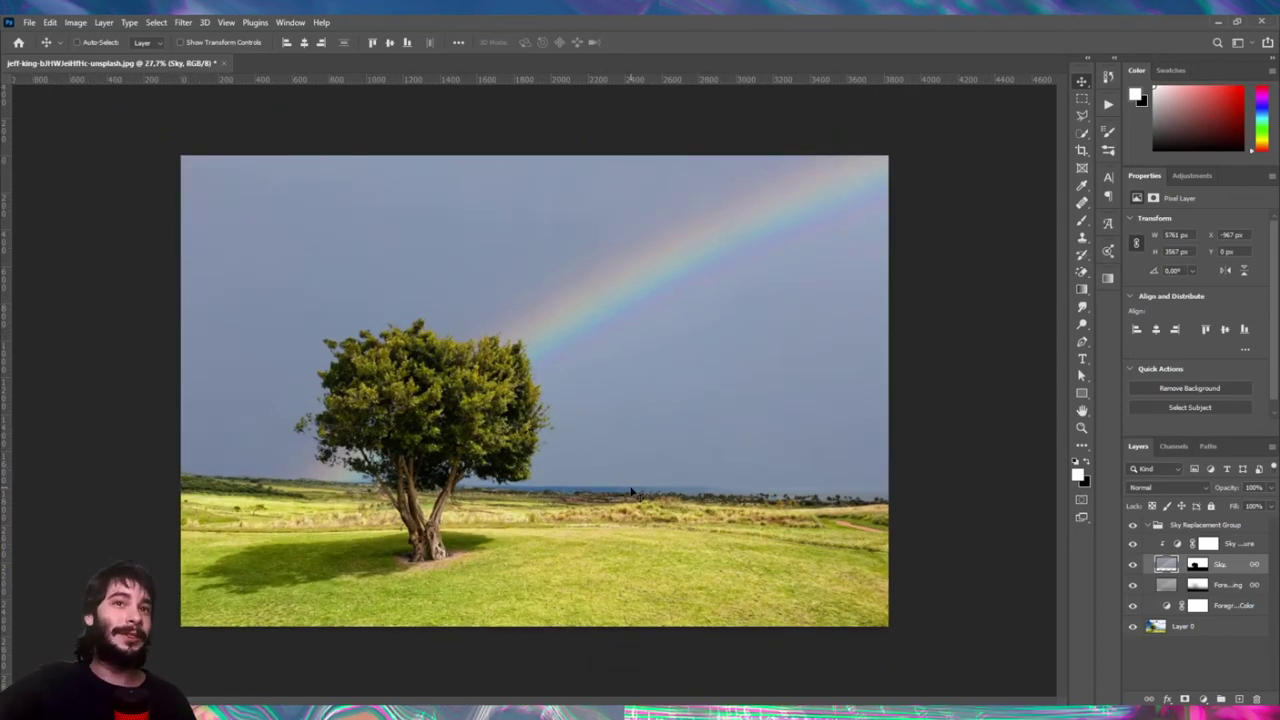
{"action": "left_click", "coordinate": [1246, 545]}
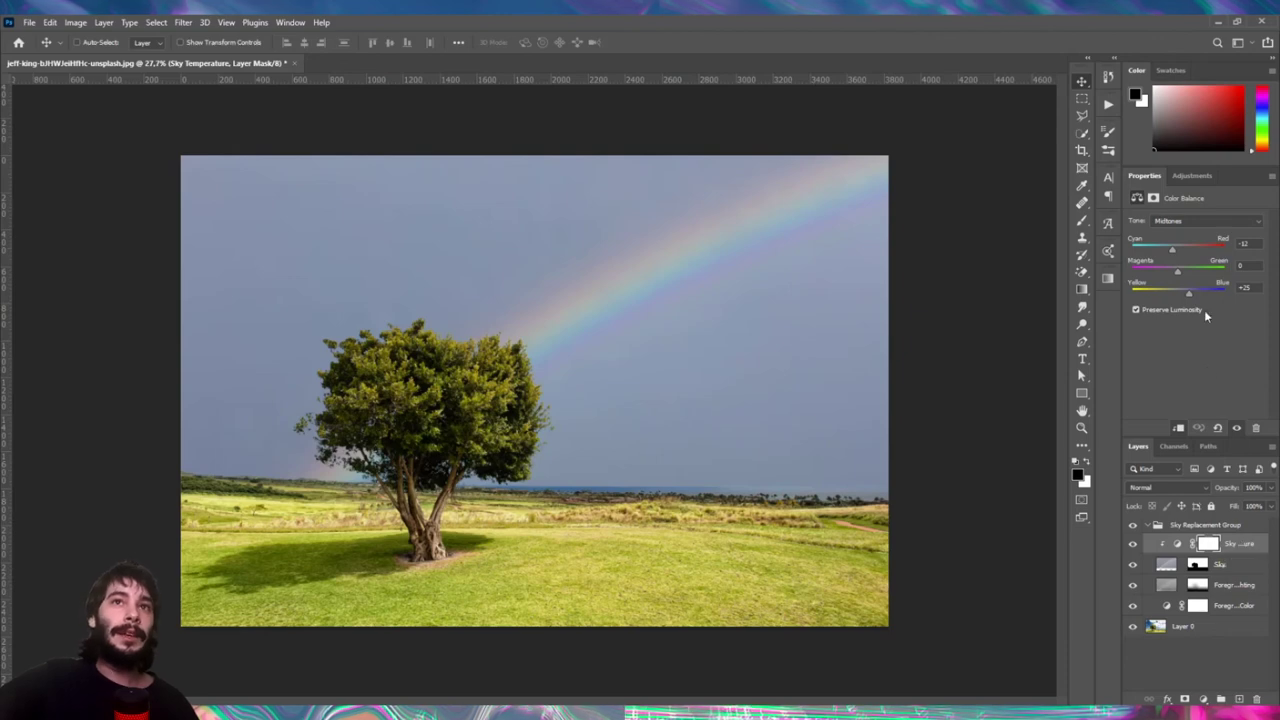
{"action": "left_click", "coordinate": [1132, 545]}
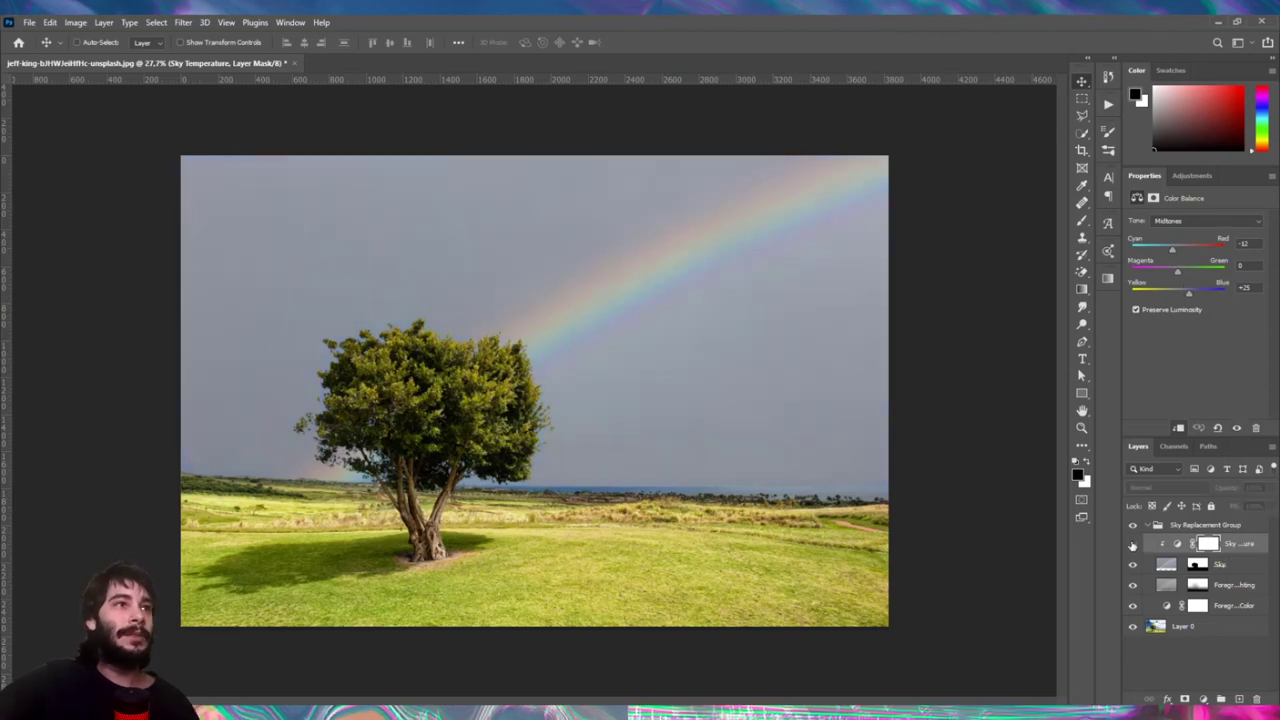
Step: Toggle Sky Temperature to compare, and inspect the Sky layer's mask on its own
{"action": "left_click", "coordinate": [1132, 545]}
{"action": "left_click", "coordinate": [1132, 545]}
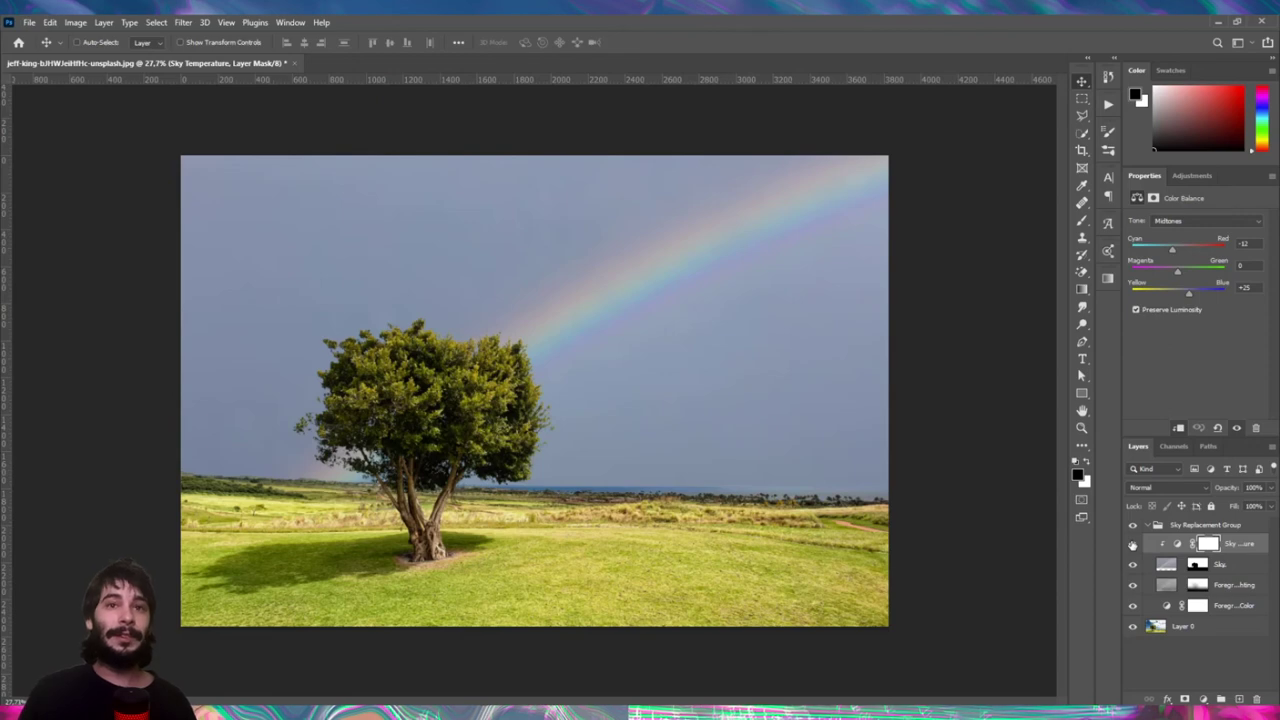
{"action": "left_click", "coordinate": [1195, 566], "text": "alt"}
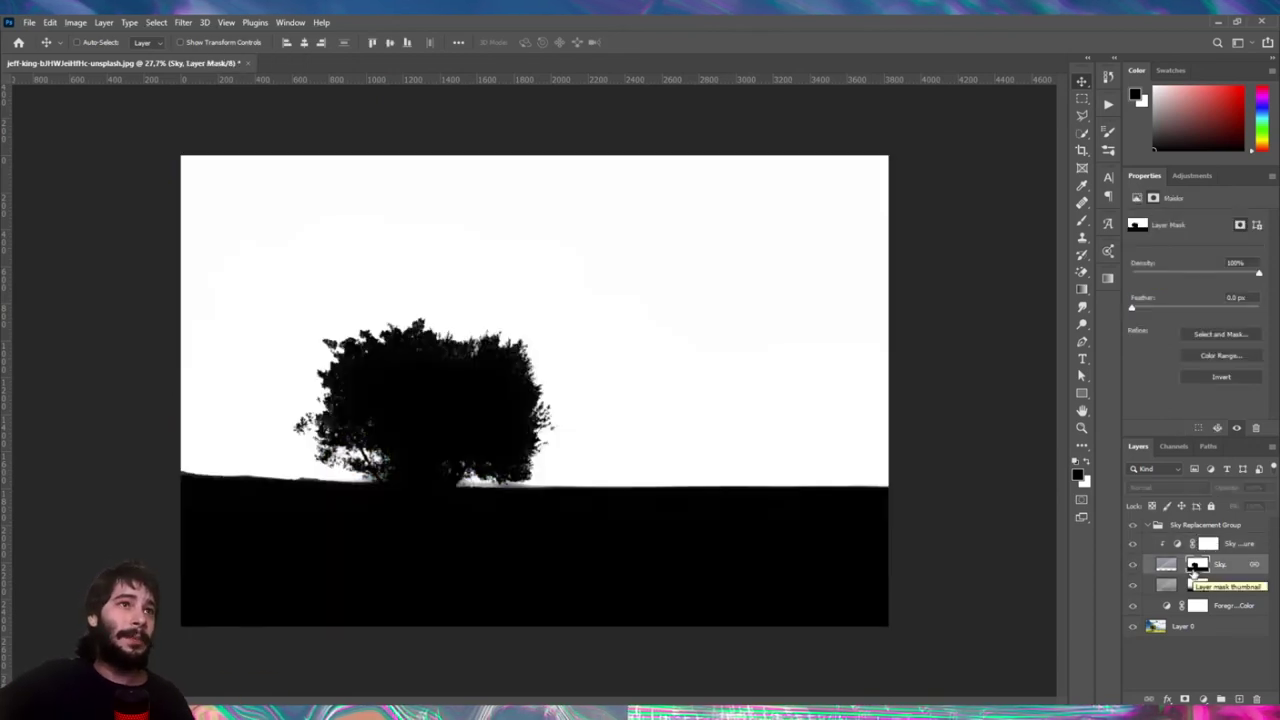
{"action": "left_click", "coordinate": [1237, 568]}
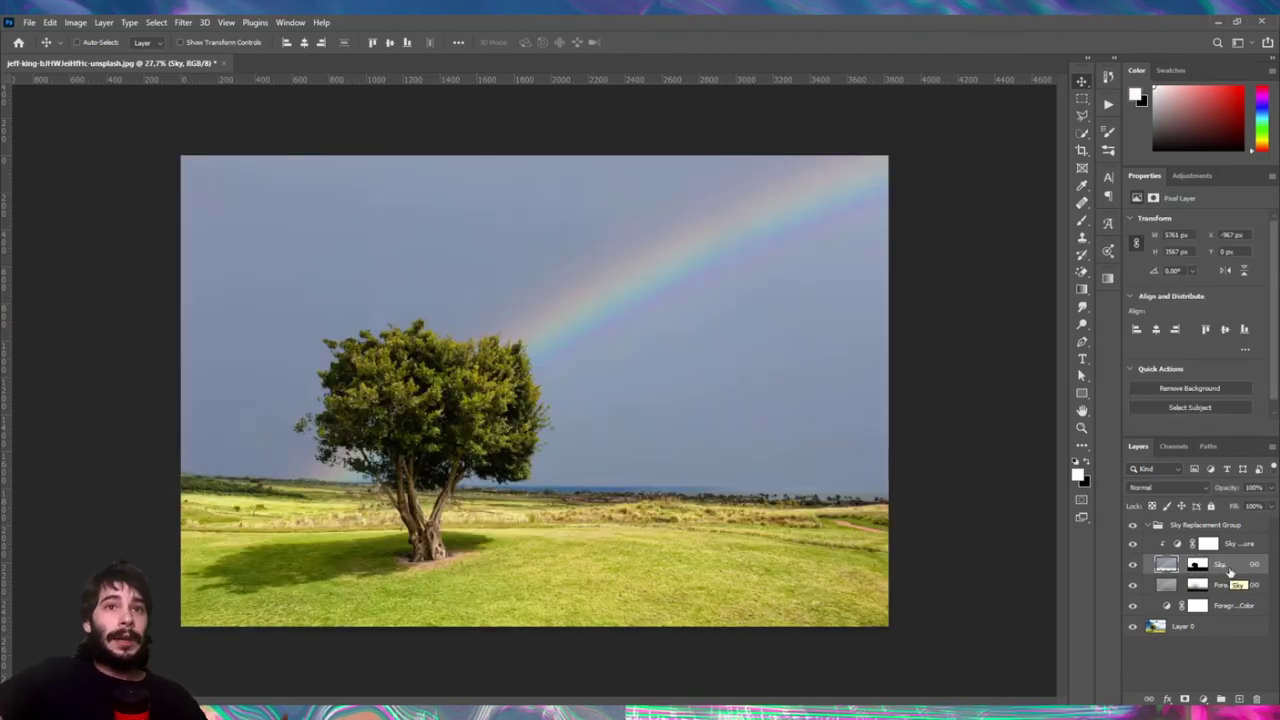
{"action": "left_click", "coordinate": [1197, 565], "text": "alt"}
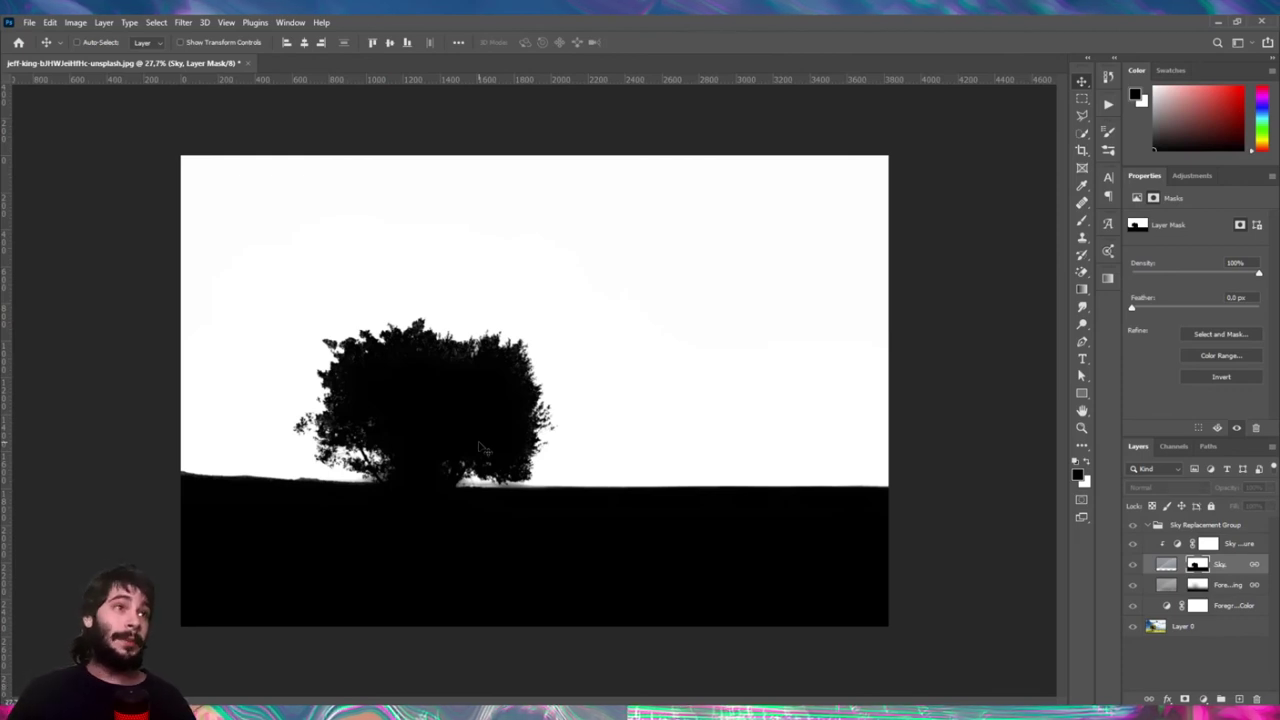
Step: Add a Hue/Saturation adjustment layer above Sky Temperature
{"action": "left_click", "coordinate": [1205, 567], "text": "alt"}
{"action": "left_click", "coordinate": [1238, 545]}
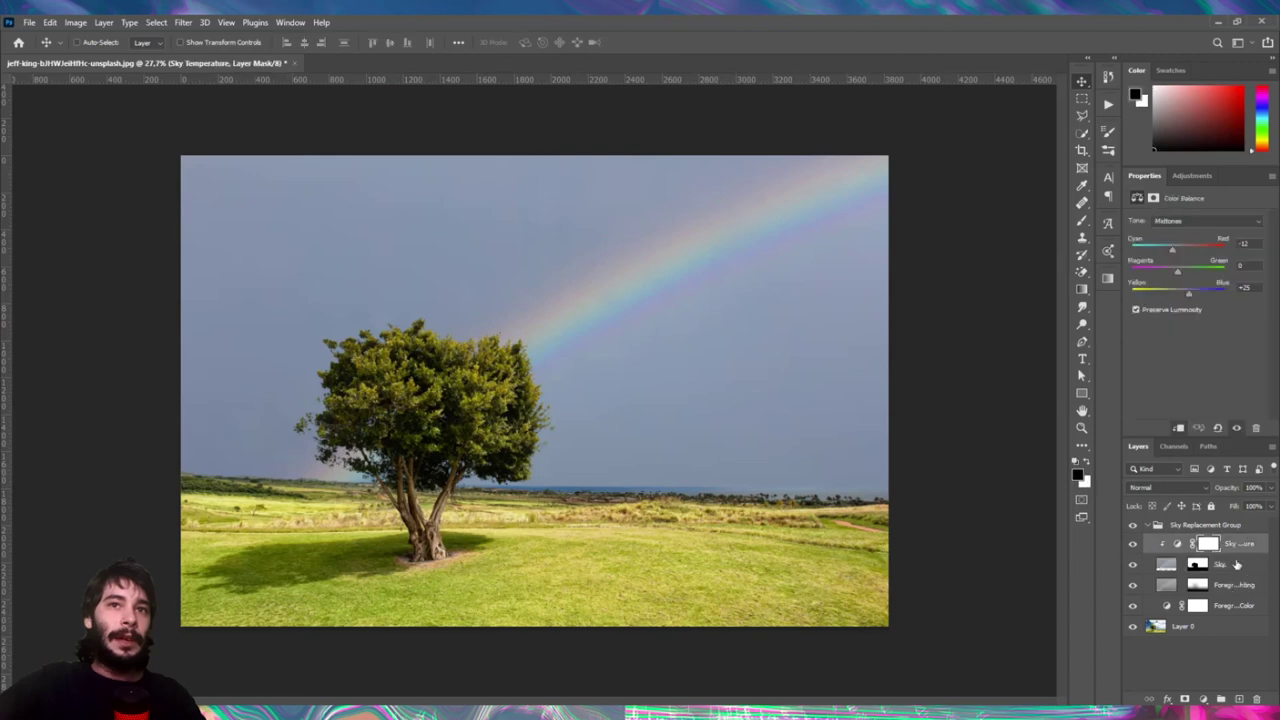
{"action": "left_click", "coordinate": [1205, 699]}
{"action": "left_click", "coordinate": [1210, 566]}
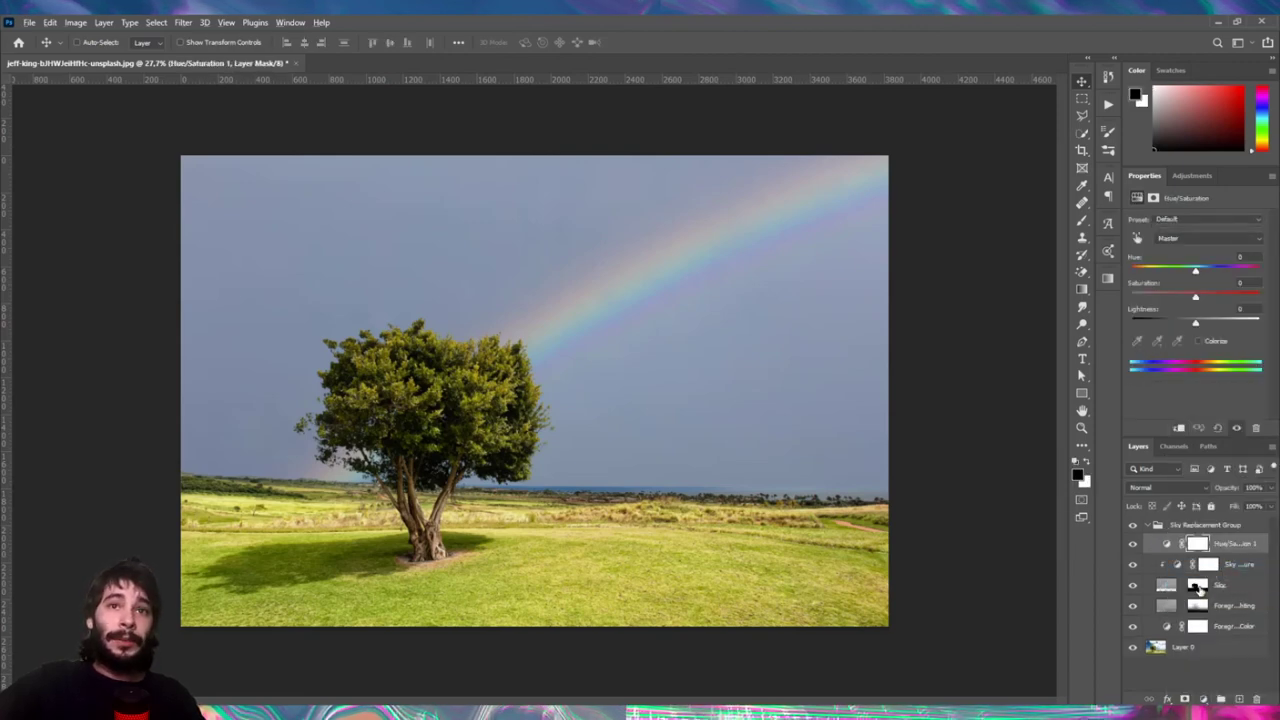
Step: Replace Hue/Saturation 1's mask with an inverted copy of the Sky mask, then view it to check
{"action": "left_click_drag", "start_coordinate": [1199, 590], "coordinate": [1201, 546]}
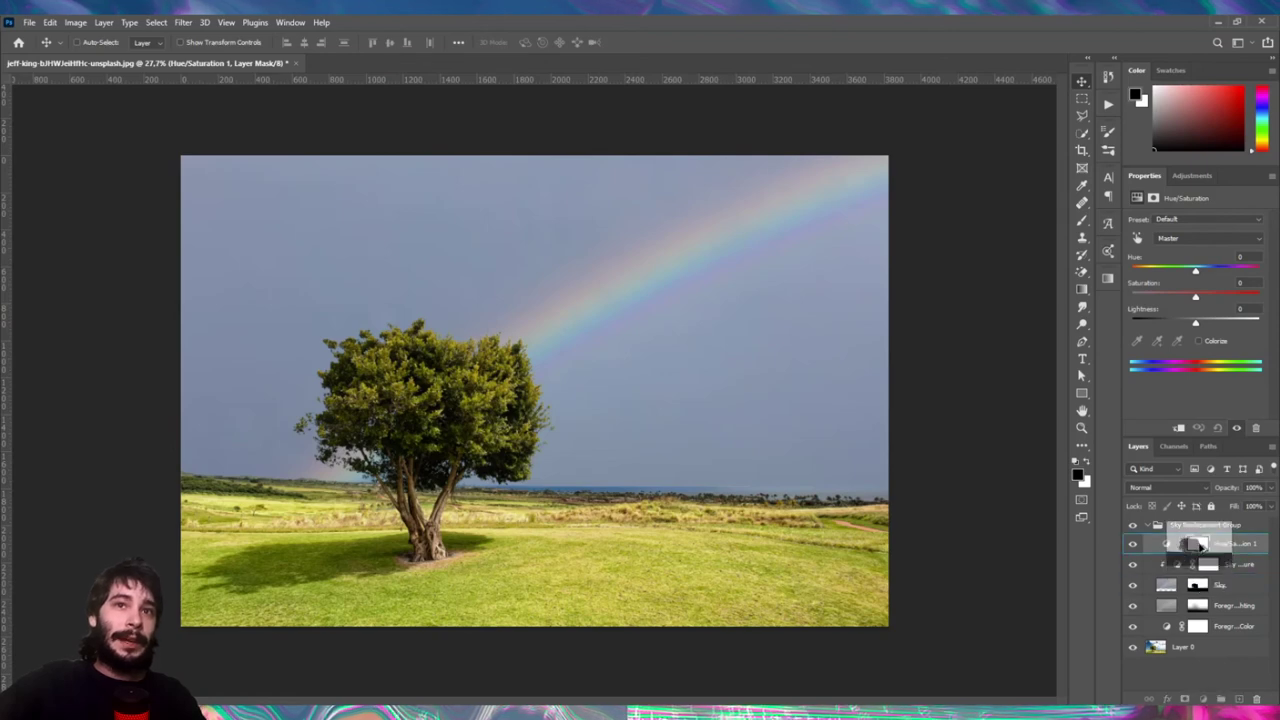
{"action": "left_click_drag", "start_coordinate": [1201, 546], "coordinate": [1201, 546]}
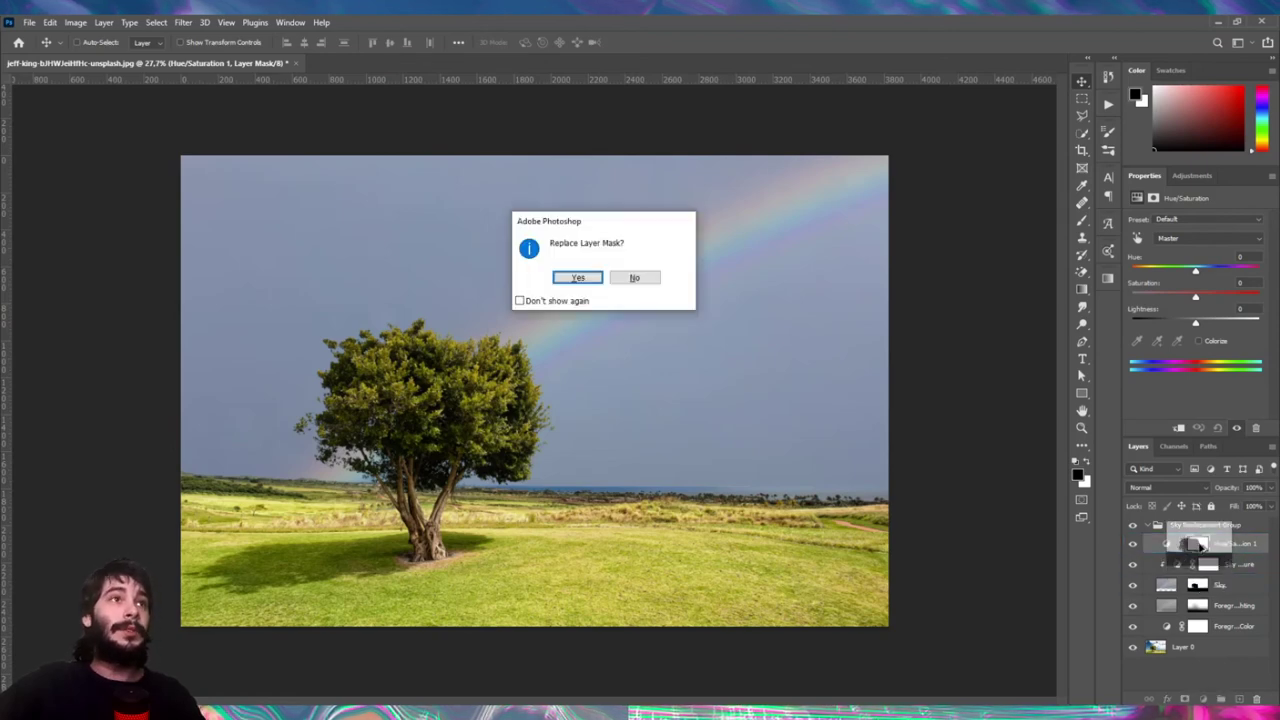
{"action": "left_click", "coordinate": [580, 278]}
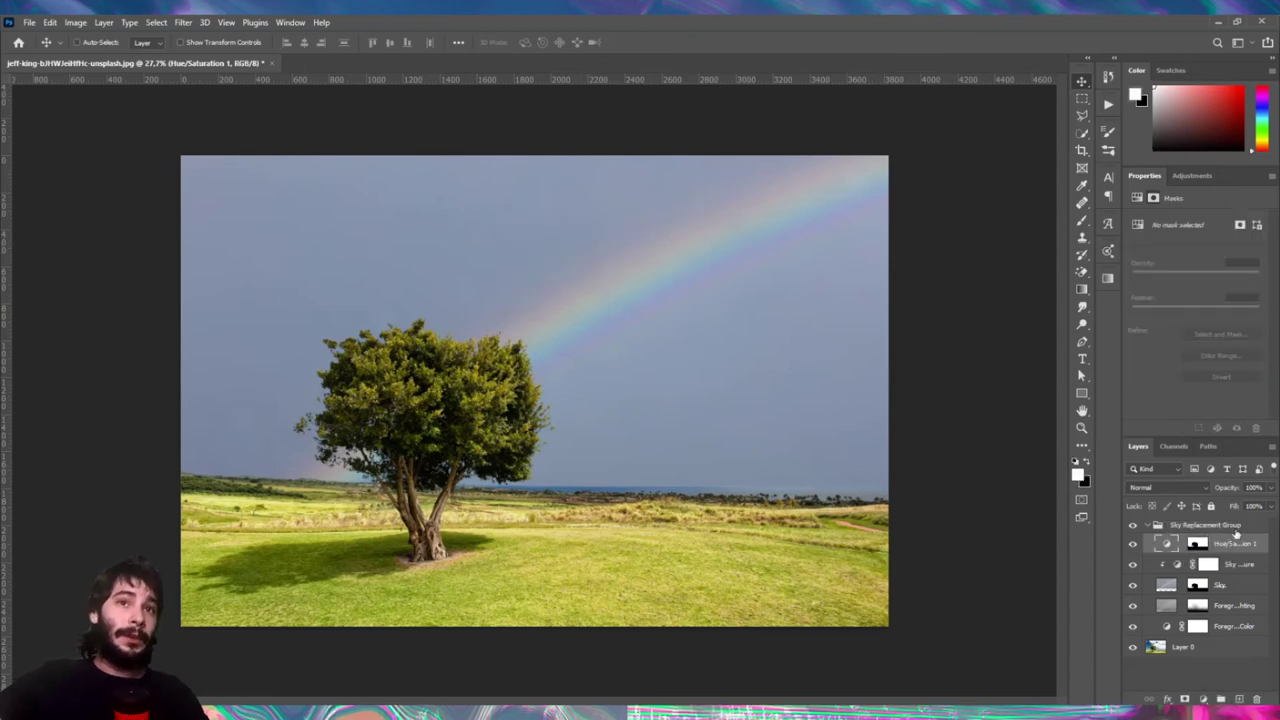
{"action": "left_click", "coordinate": [1198, 545]}
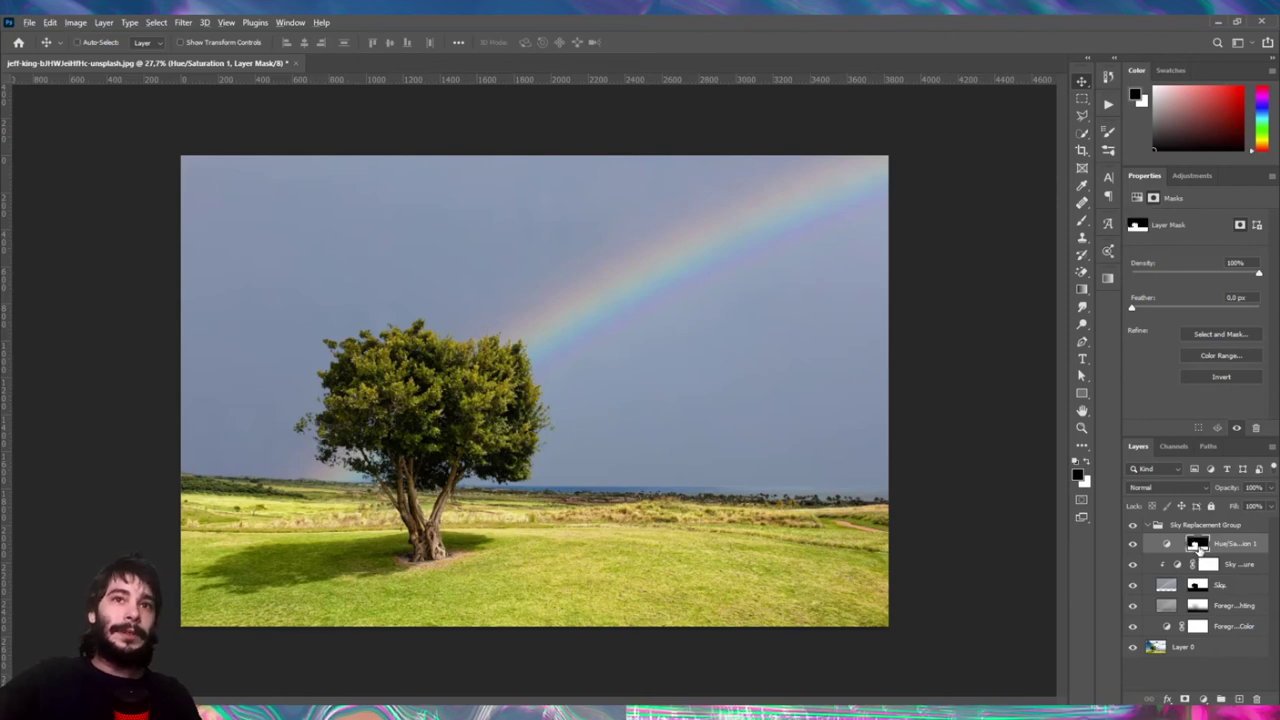
{"action": "left_click", "coordinate": [1198, 547], "text": "alt"}
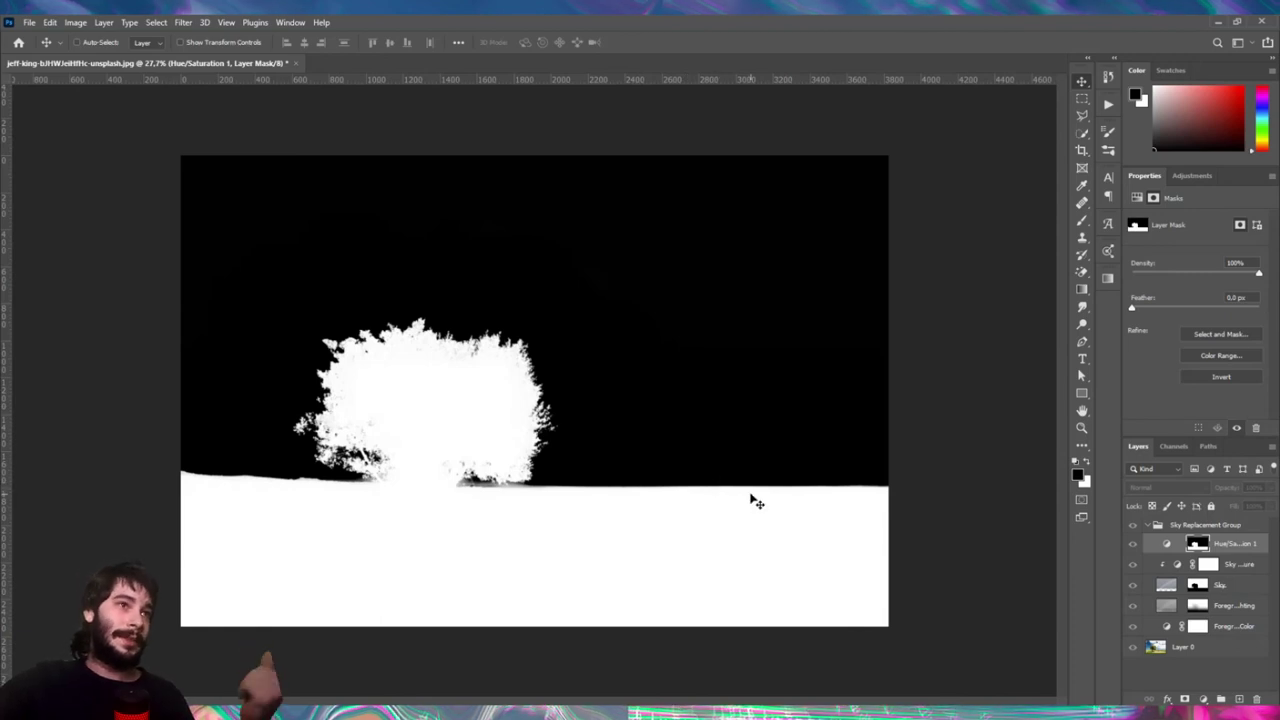
{"action": "left_click", "coordinate": [1242, 548]}
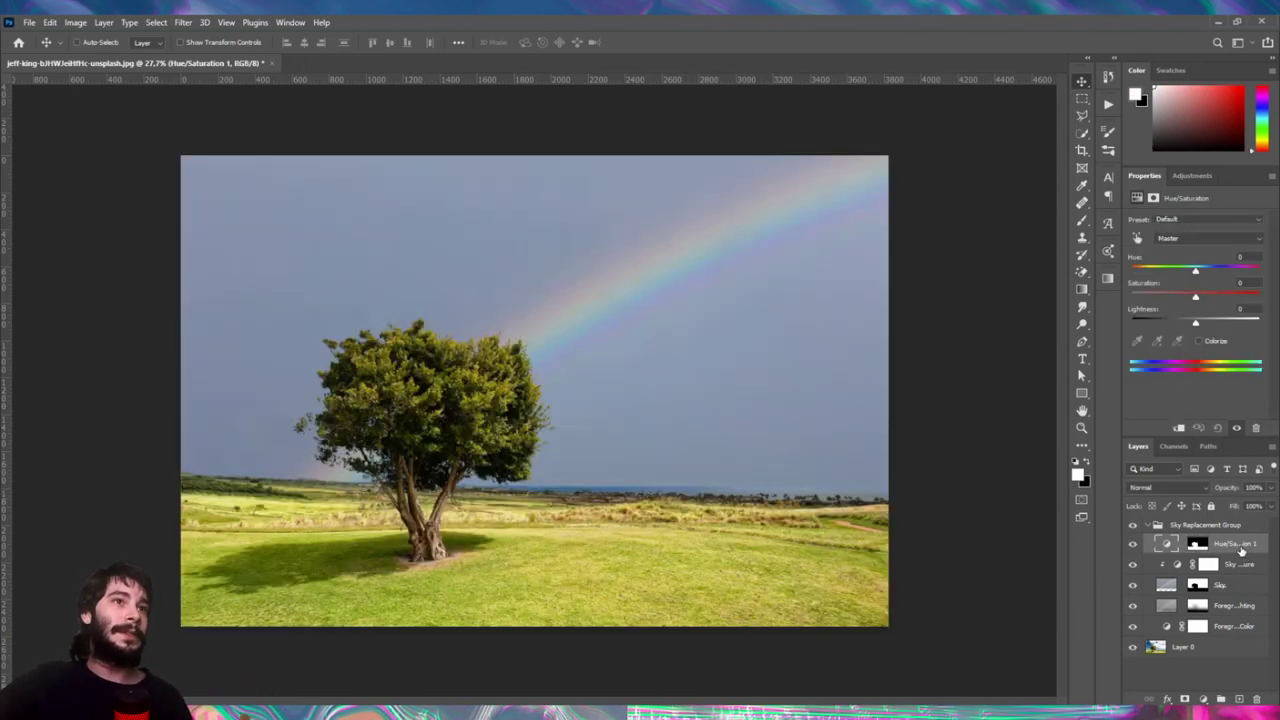
Step: Set Hue/Saturation Yellows to Hue -15 and Saturation -43, then toggle the layer off to compare
{"action": "left_click", "coordinate": [1173, 240]}
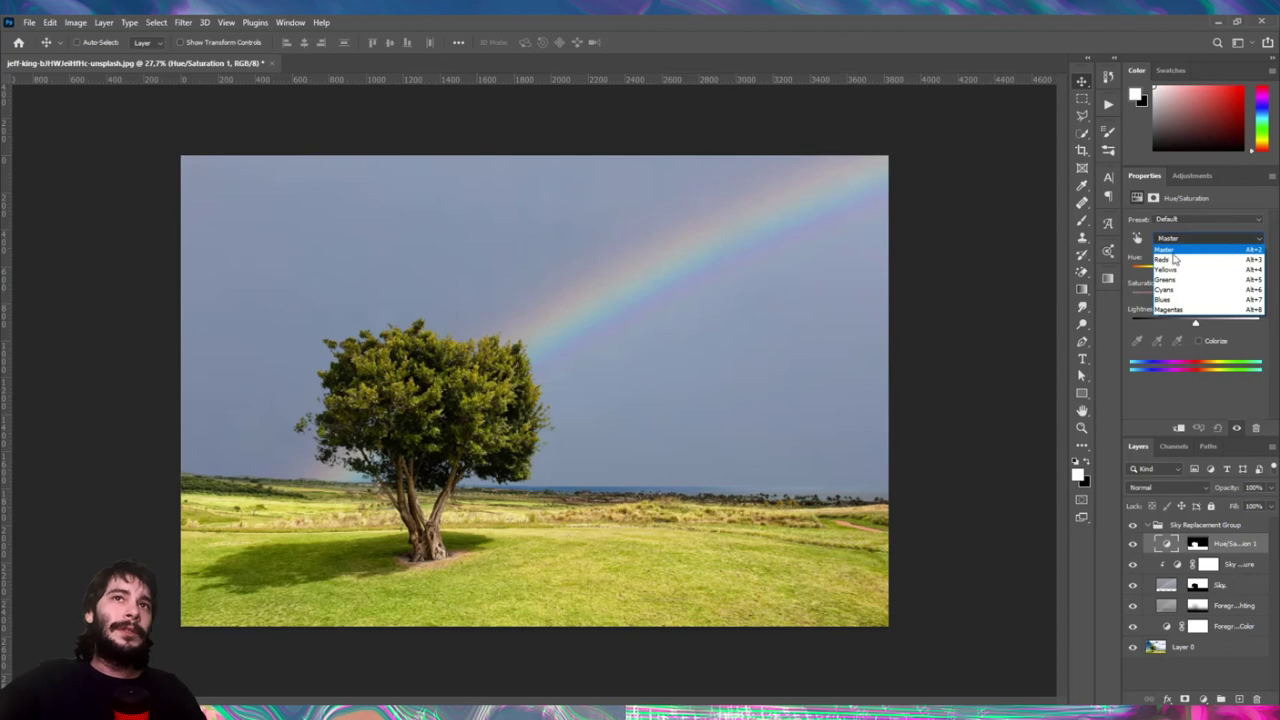
{"action": "left_click", "coordinate": [1180, 265]}
{"action": "mouse_move", "coordinate": [1198, 297]}
{"action": "left_mouse_down"}
{"action": "mouse_move", "coordinate": [1168, 300]}
{"action": "mouse_move", "coordinate": [1179, 272]}
{"action": "left_mouse_up"}
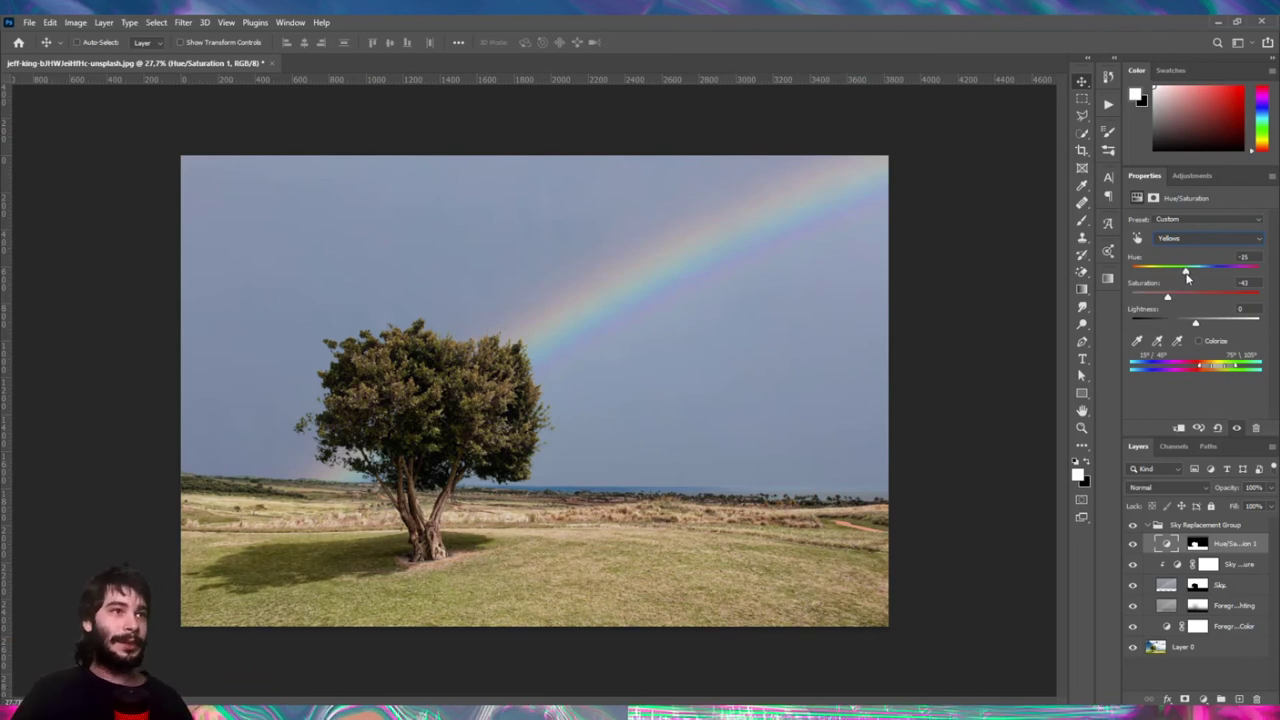
{"action": "left_click", "coordinate": [1132, 545]}
{"action": "left_click", "coordinate": [1131, 545]}
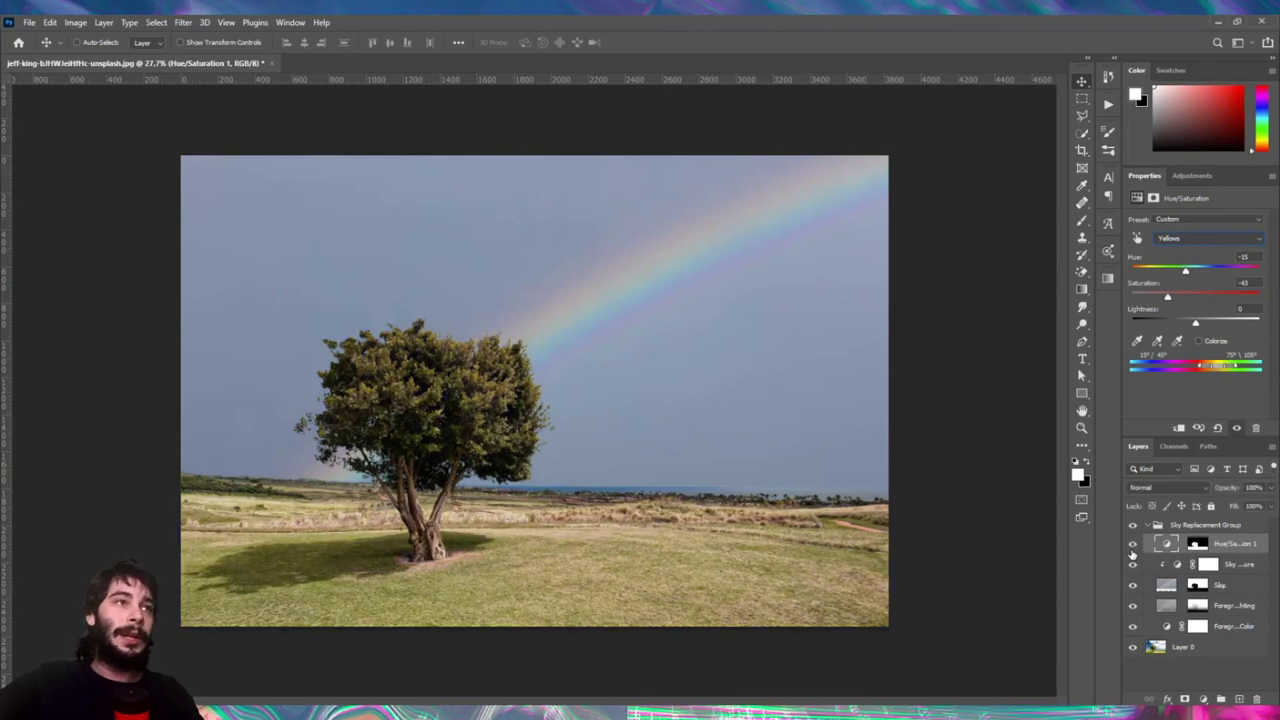
{"action": "left_click", "coordinate": [1130, 545]}
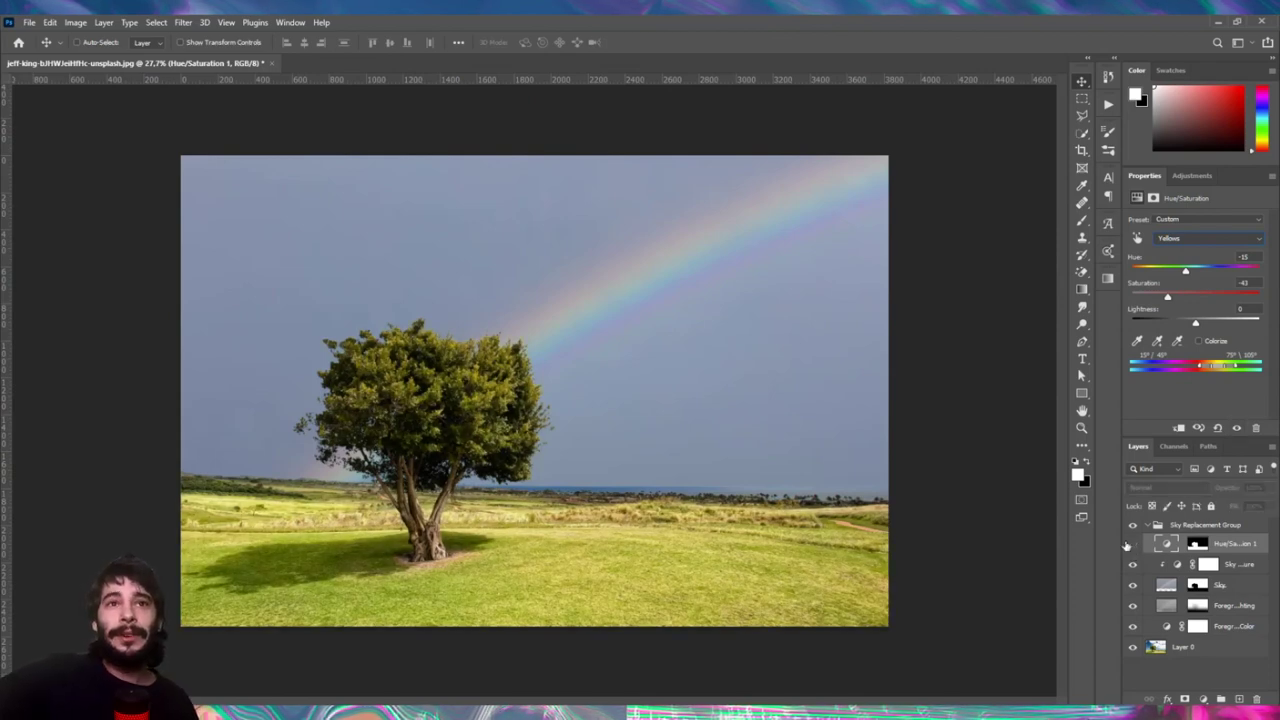